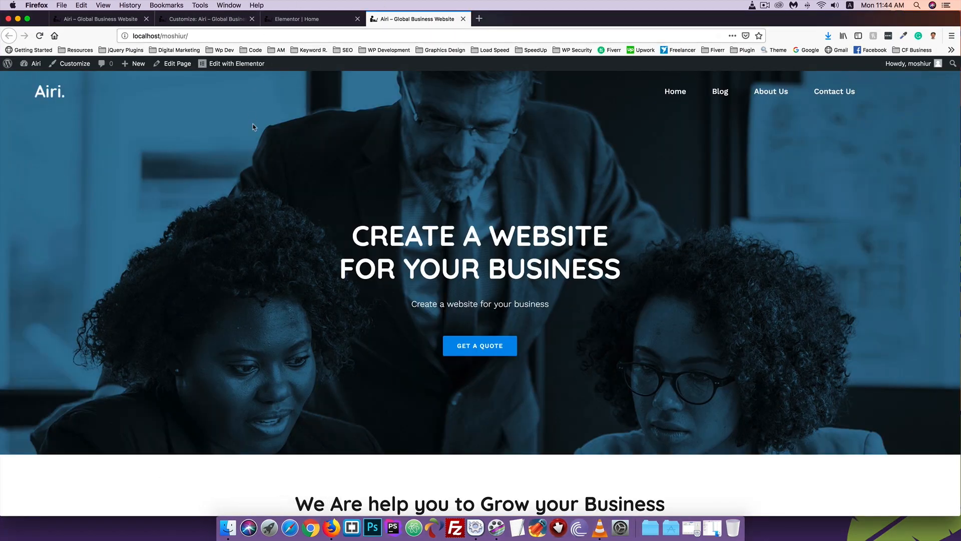
- Compare the local home page with the codersfoundation.com reference page, focusing on the service boxes, counter band and Business Global section
scroll(259, 139, down, 5)
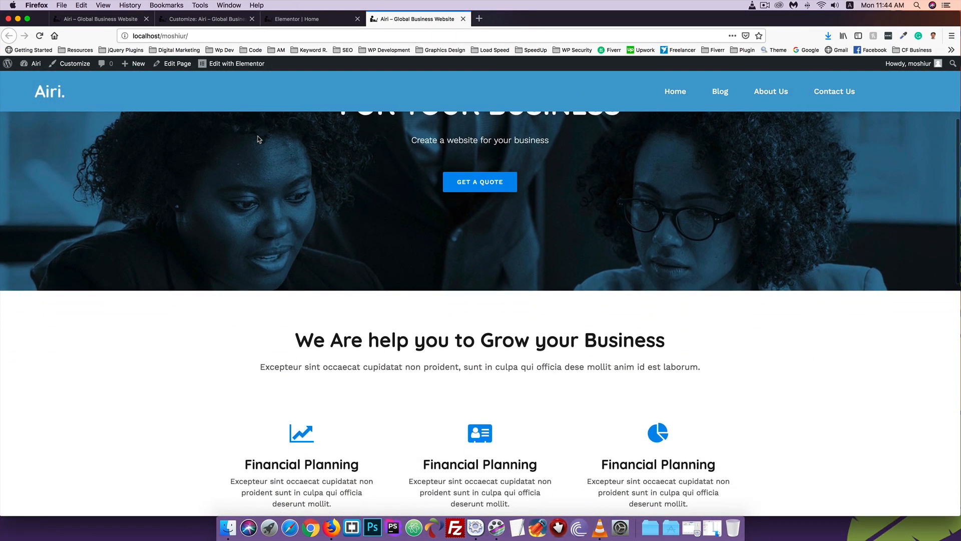
click(117, 19)
scroll(170, 203, down, 20)
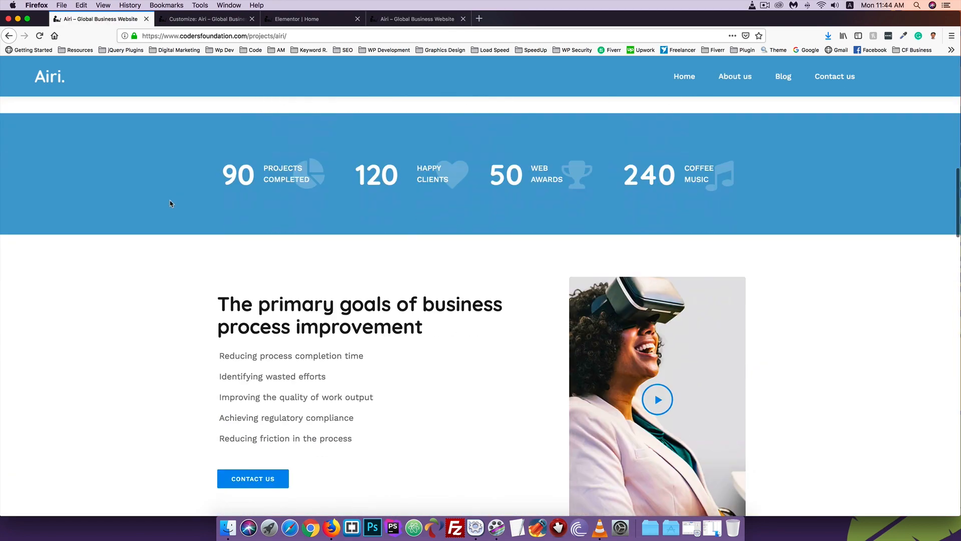
scroll(172, 203, up, 3)
scroll(170, 204, up, 1)
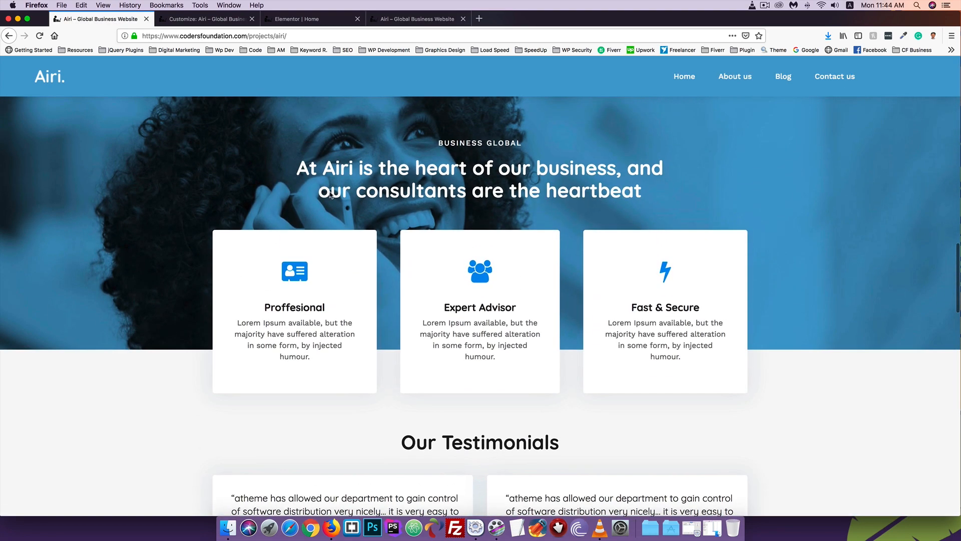
scroll(170, 203, up, 1)
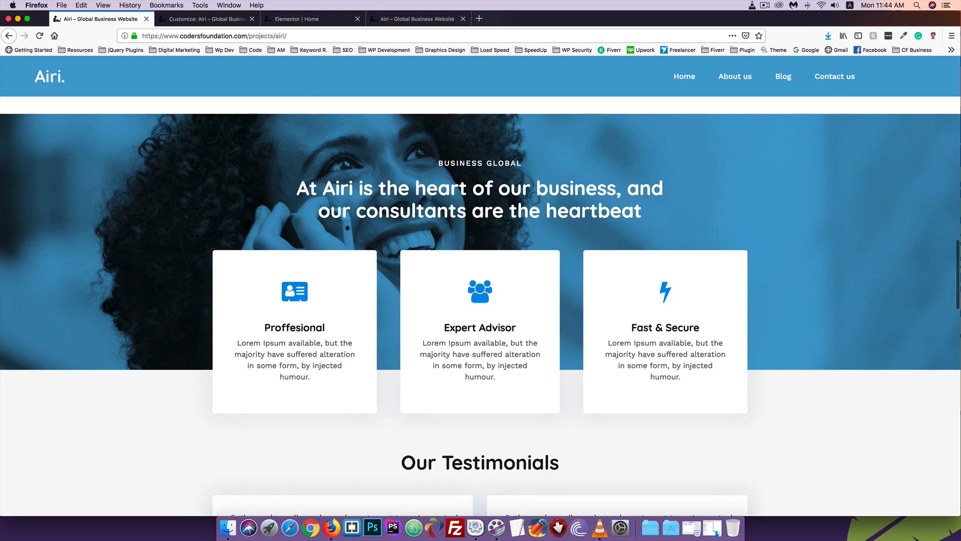
click(403, 19)
scroll(273, 147, down, 5)
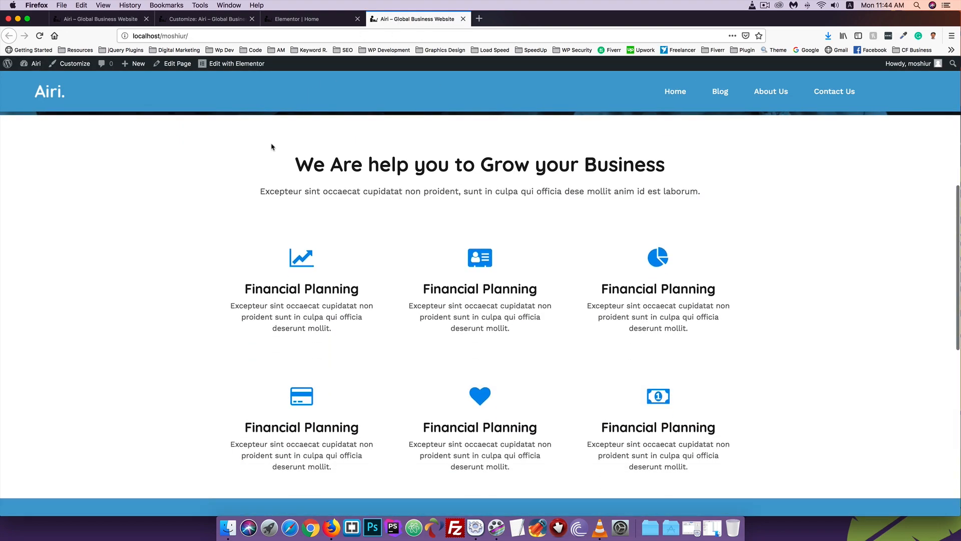
scroll(340, 191, up, 3)
scroll(243, 211, down, 7)
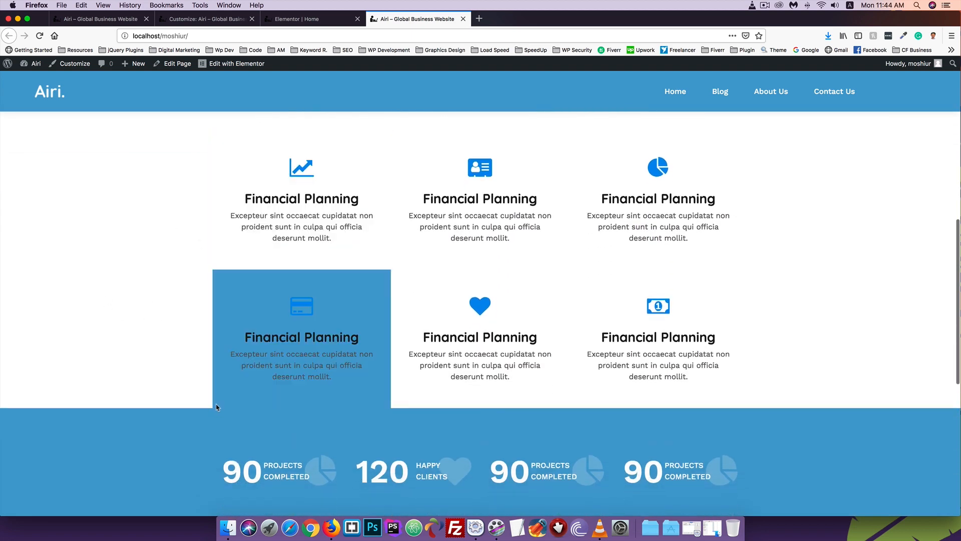
click(118, 17)
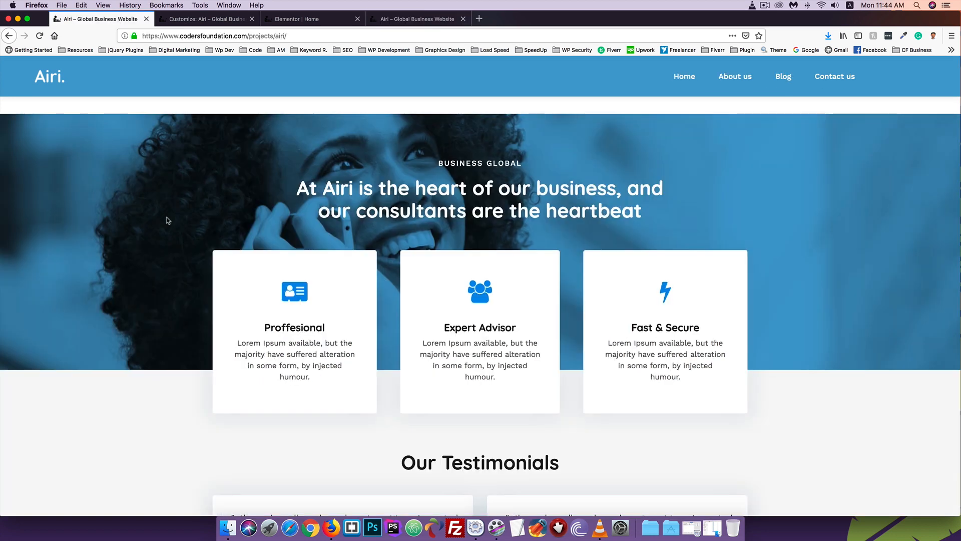
scroll(167, 219, up, 10)
scroll(168, 220, up, 5)
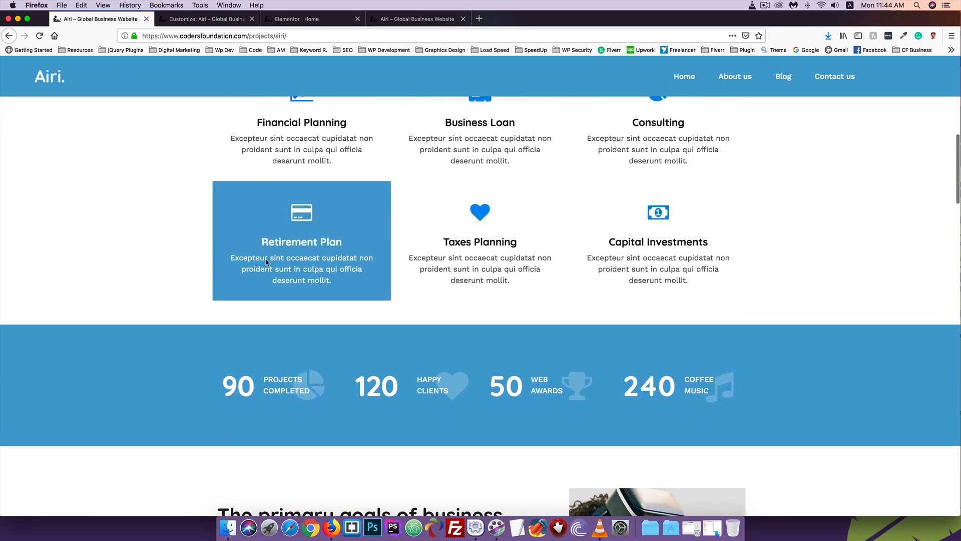
click(417, 18)
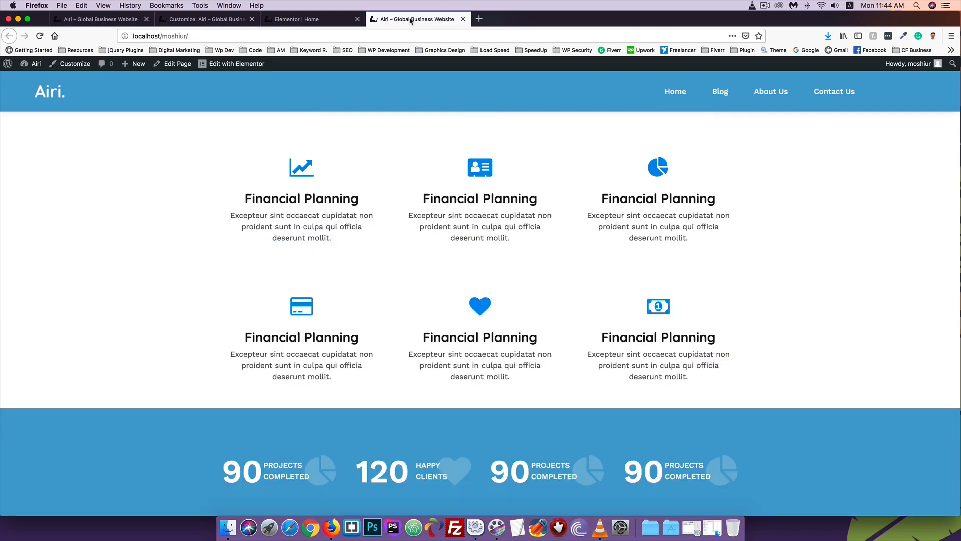
- In the Elementor editor, open the advanced spacing settings of the section holding the lower row of Financial Planning boxes
click(289, 19)
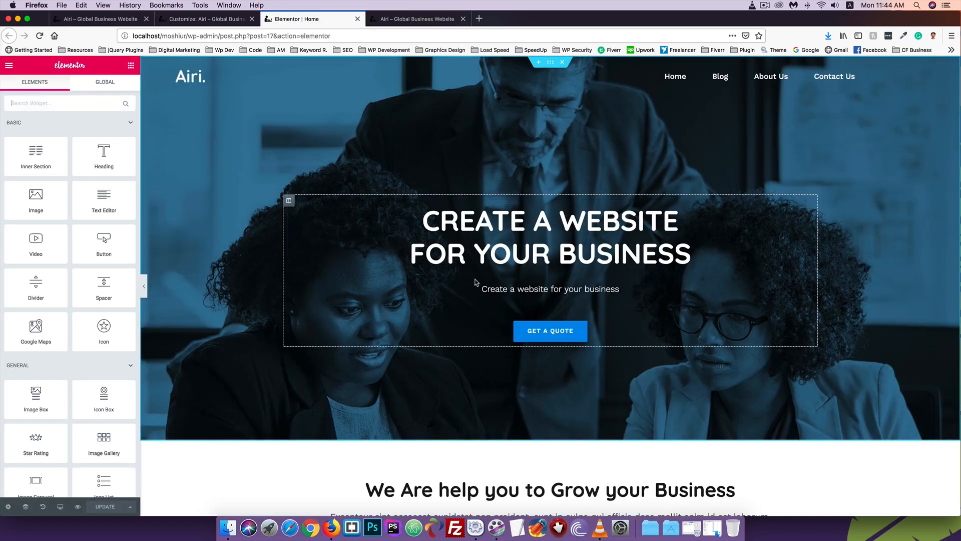
scroll(466, 265, down, 10)
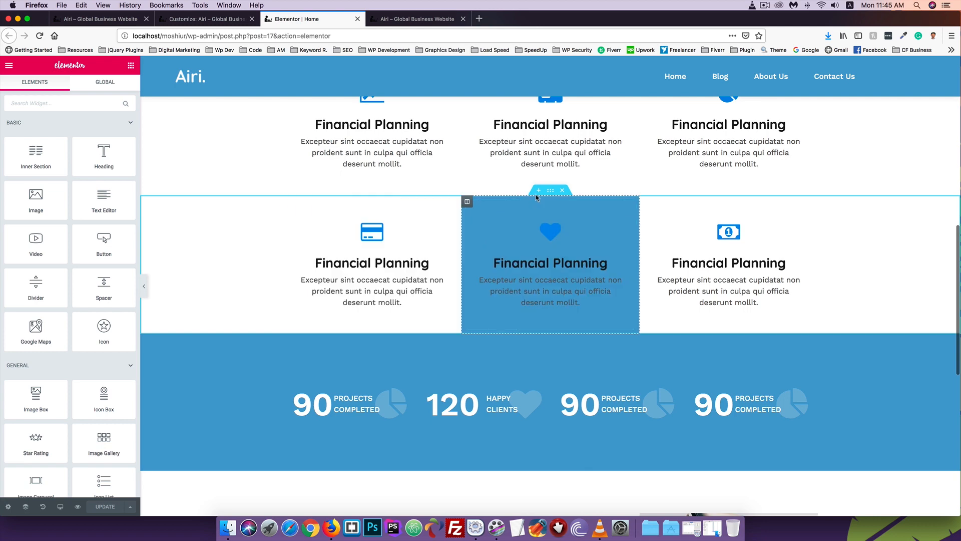
click(551, 191)
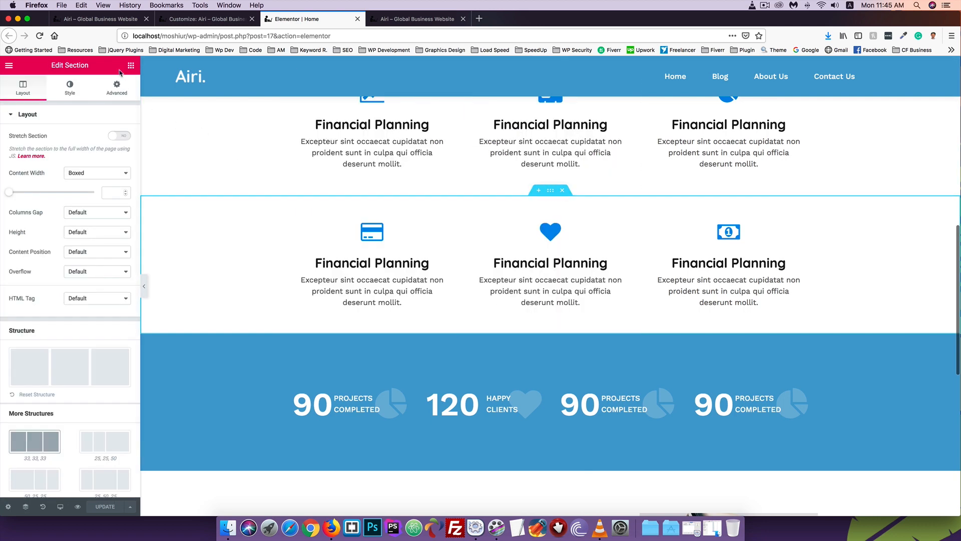
click(117, 91)
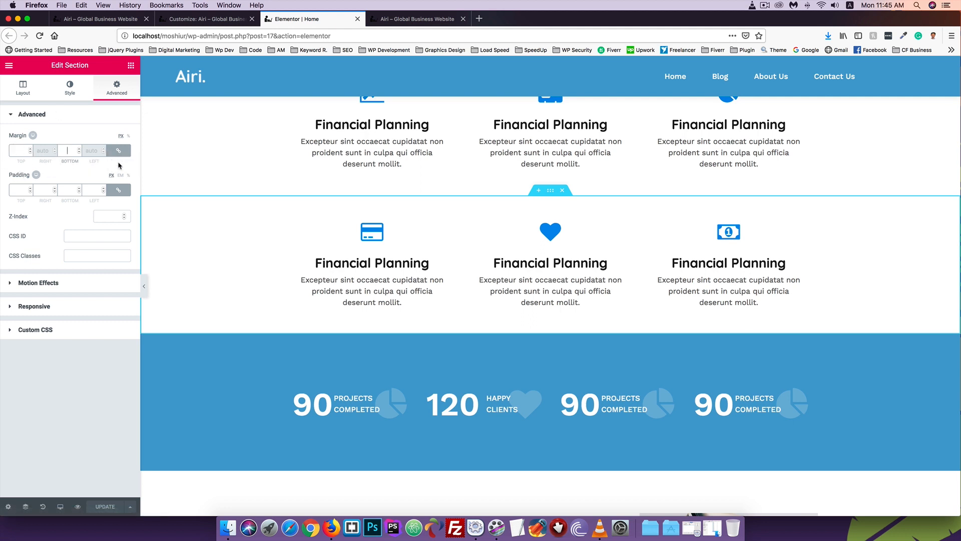
- Try linked top and bottom margins of 50 px on the lower Financial Planning section, and reset both to 0
click(67, 151)
text(50)
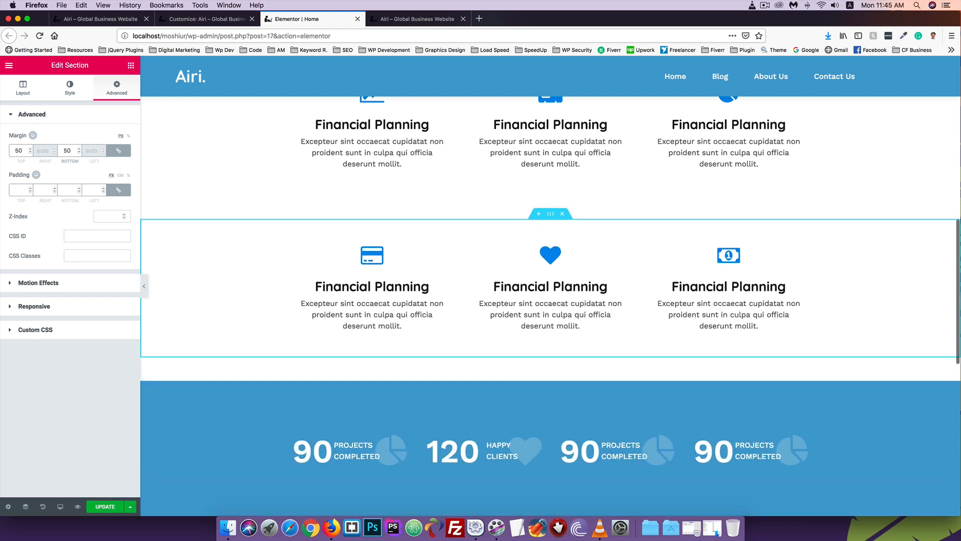
drag(75, 148, 57, 151)
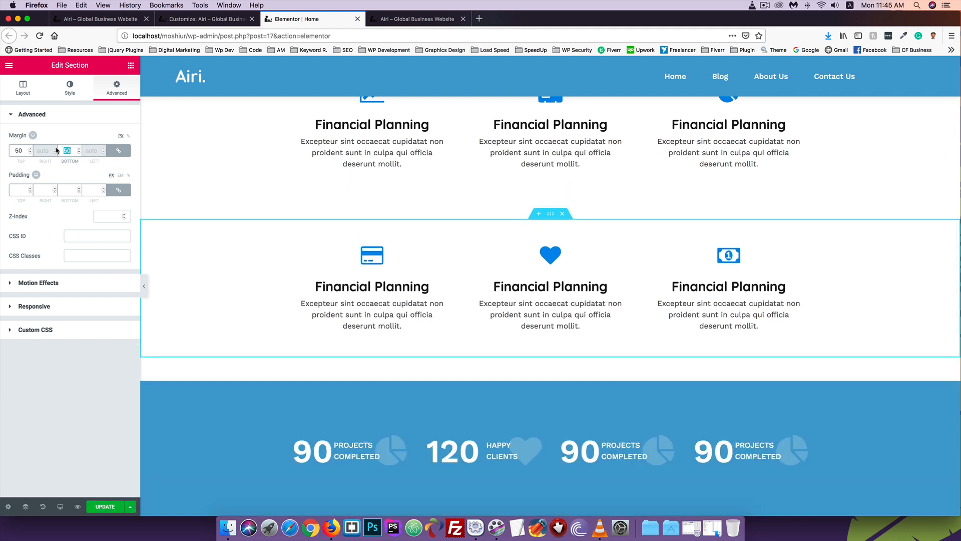
text(0)
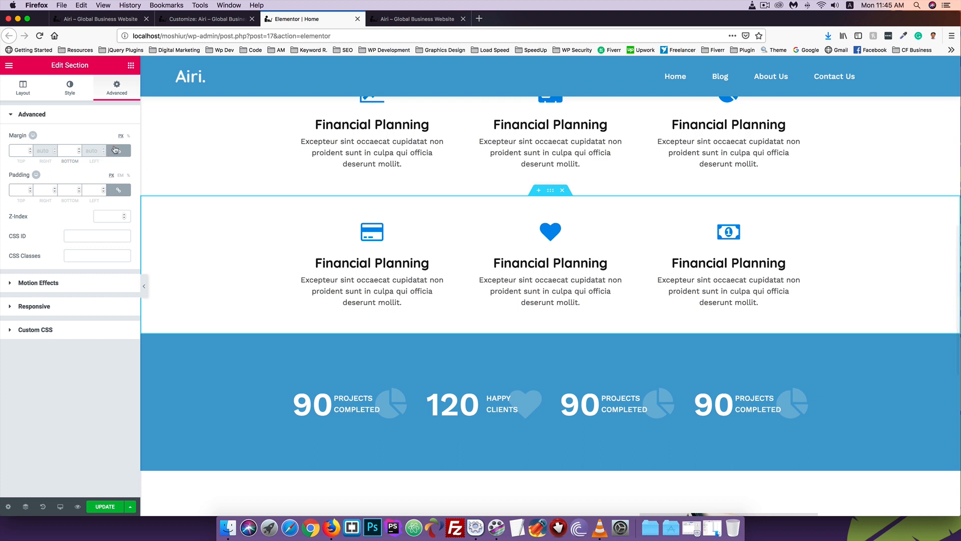
- Unlink the section's margin values, set only the bottom margin to 50 px and update the page
click(118, 151)
drag(69, 150, 59, 149)
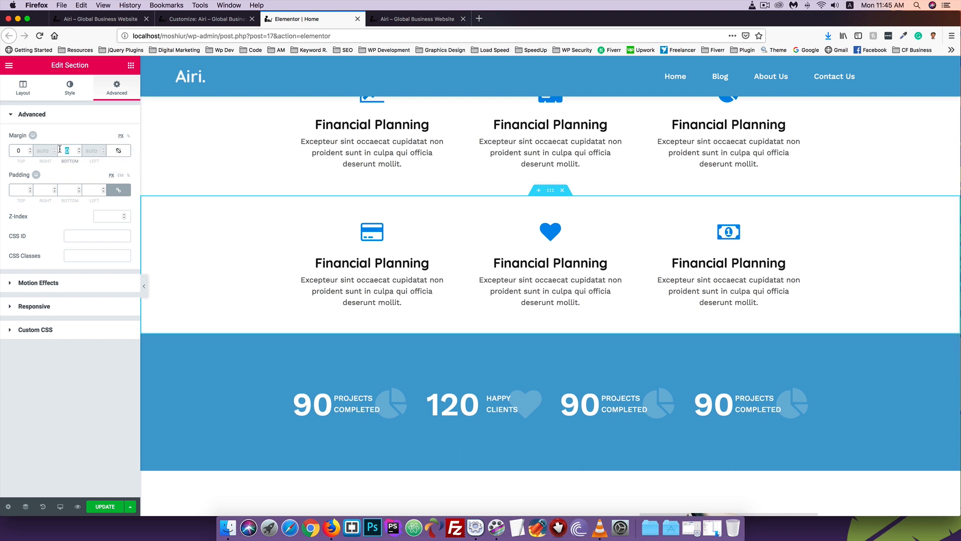
text(50)
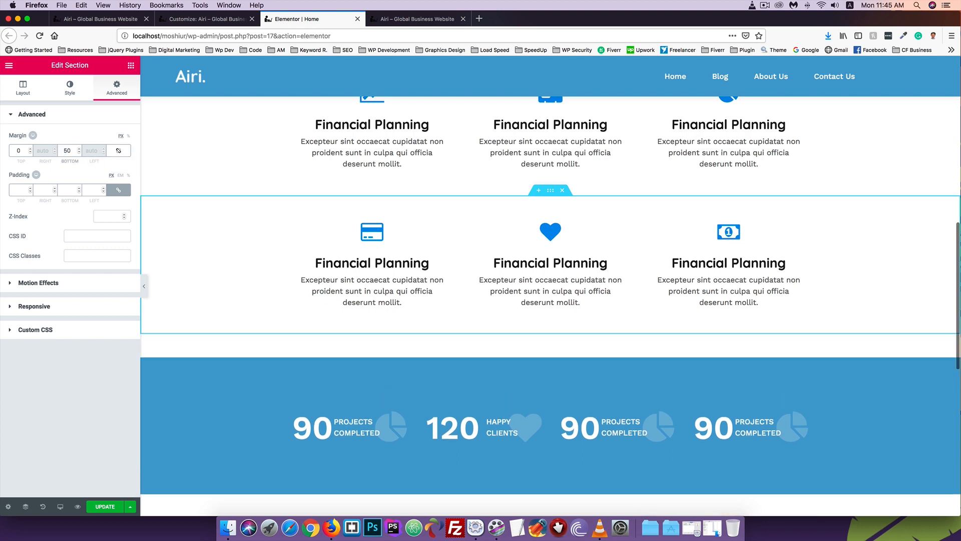
click(97, 505)
- Reload the local home page and check the spacing between the service boxes, the counter band and the primary goals section
click(413, 19)
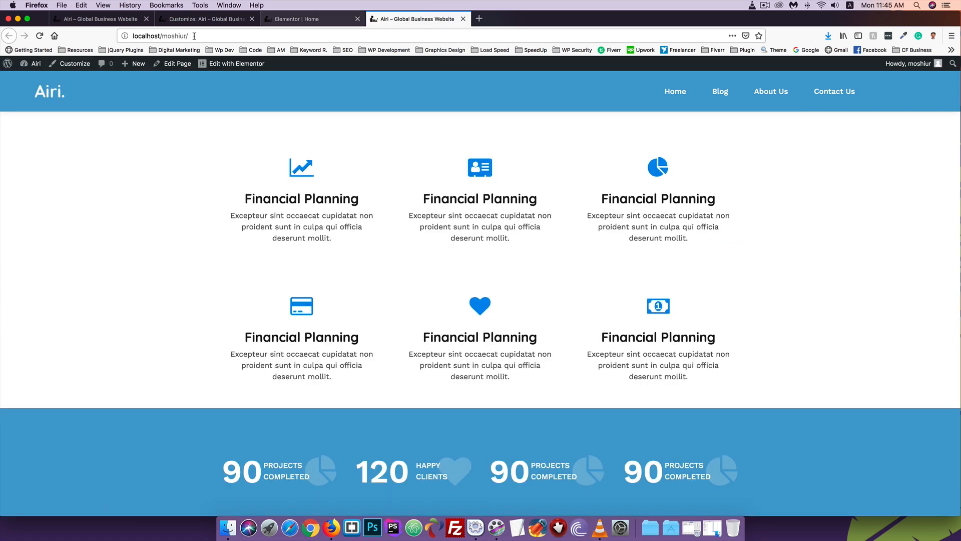
click(39, 36)
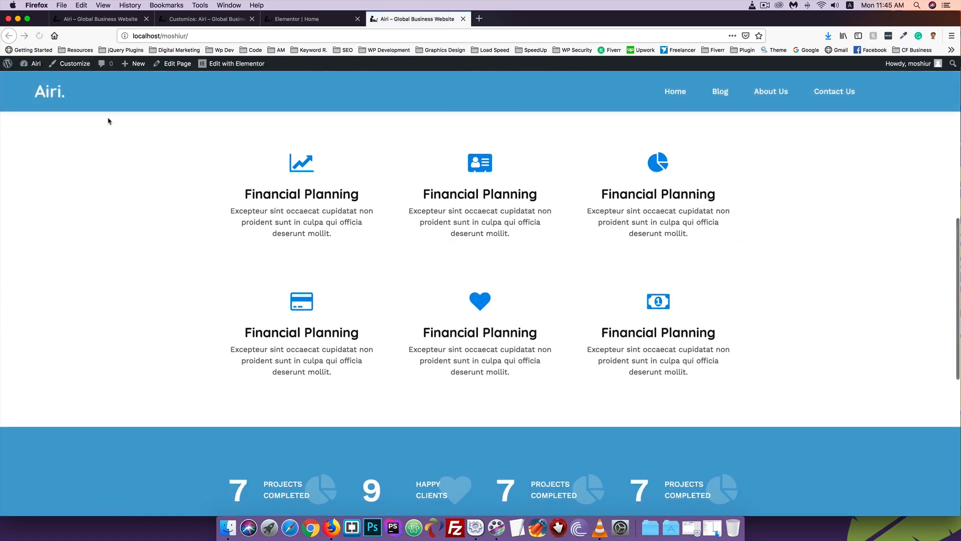
scroll(356, 298, down, 3)
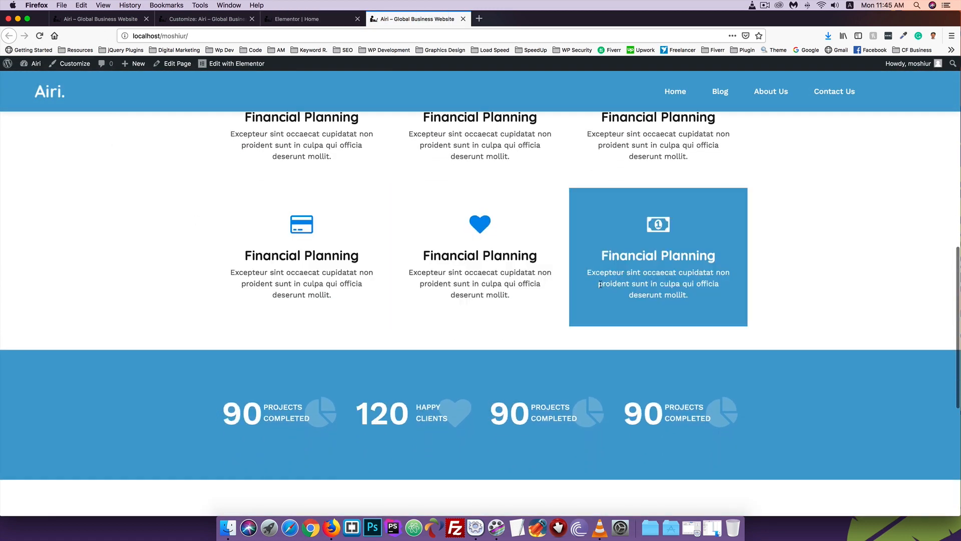
scroll(229, 257, down, 5)
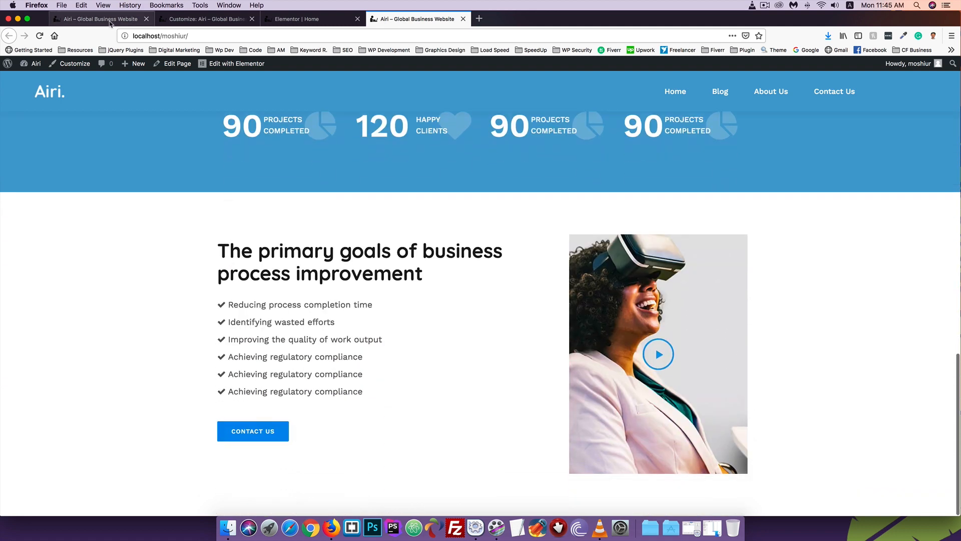
- Save the Business Global section's background image from the reference page as bann-er.jpg in Downloads, and return to the page
key(ctrl+Tab)
scroll(287, 256, down, 5)
scroll(287, 256, down, 10)
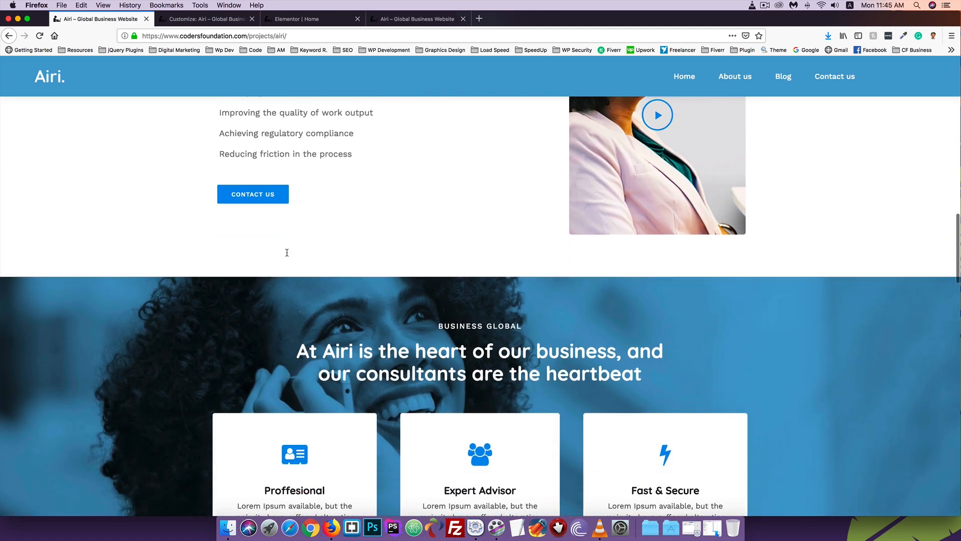
scroll(155, 198, up, 1)
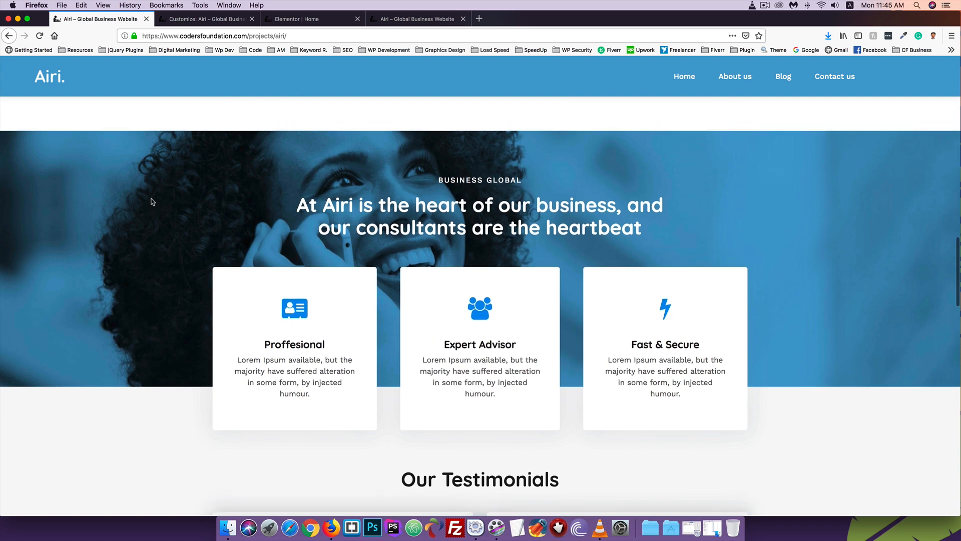
right_click(191, 192)
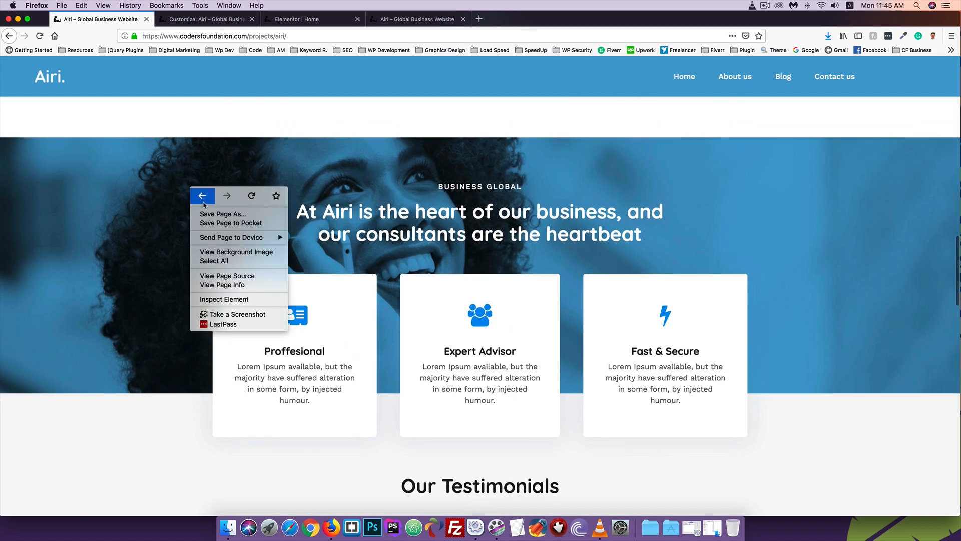
click(220, 252)
right_click(337, 239)
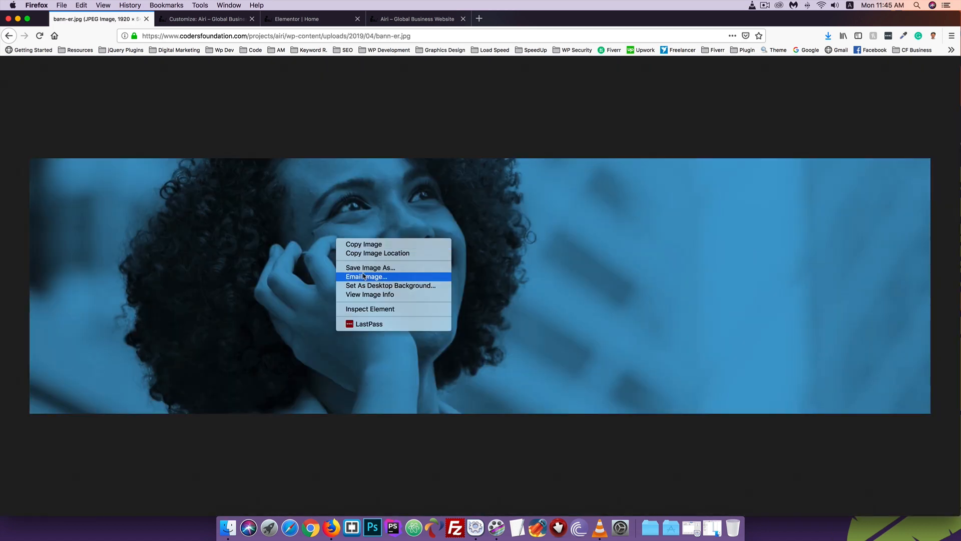
click(368, 268)
click(624, 306)
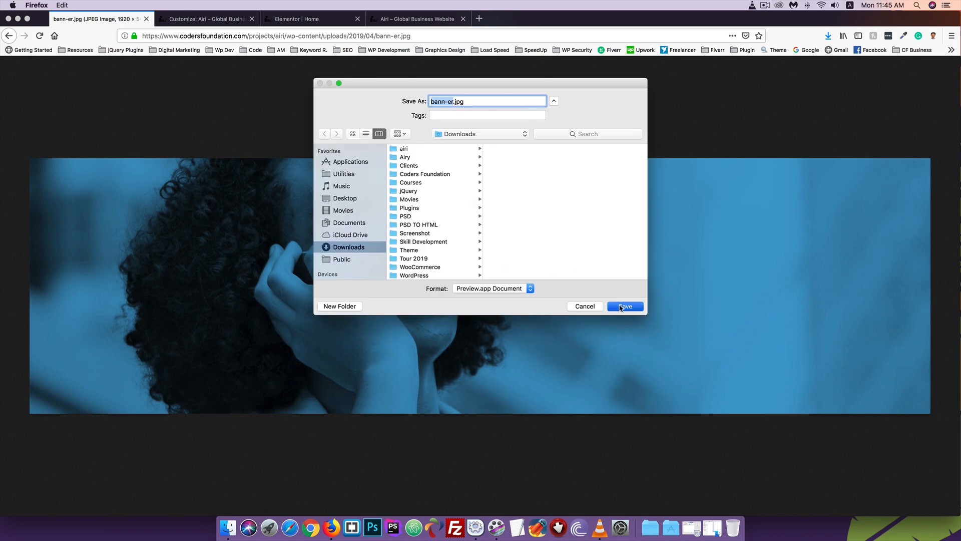
key(super+Left)
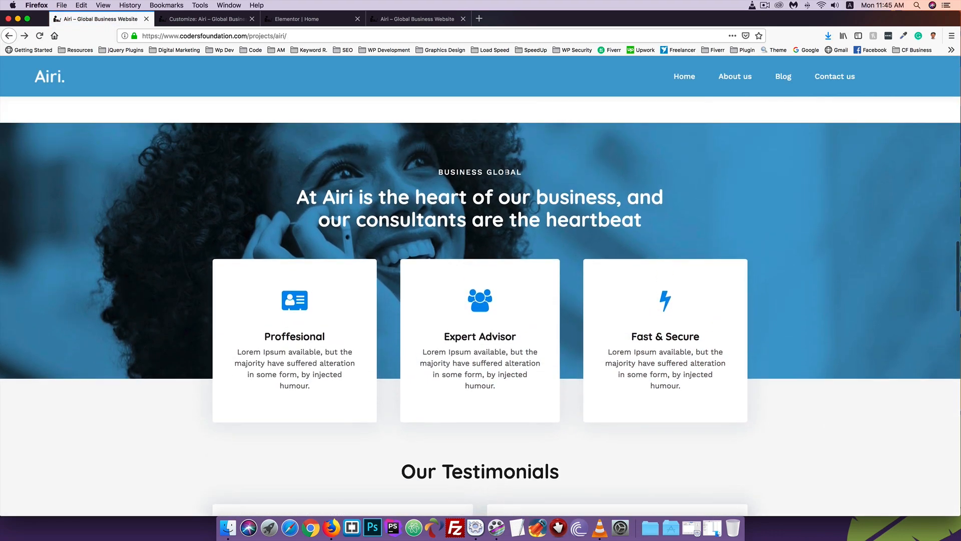
- Check the Business Global layout on the reference page and add a single-column section below the primary goals section in Elementor
scroll(506, 171, up, 1)
drag(437, 183, 526, 184)
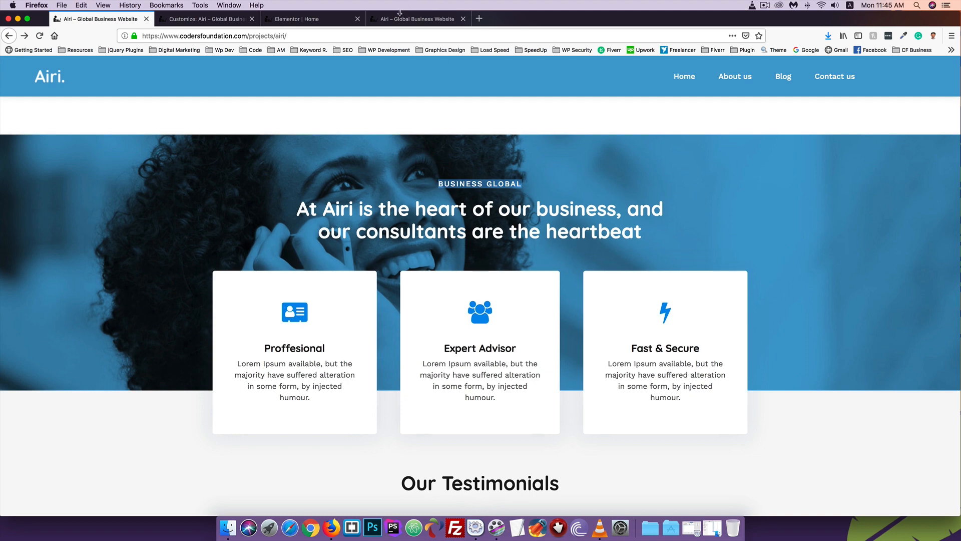
click(400, 14)
click(280, 17)
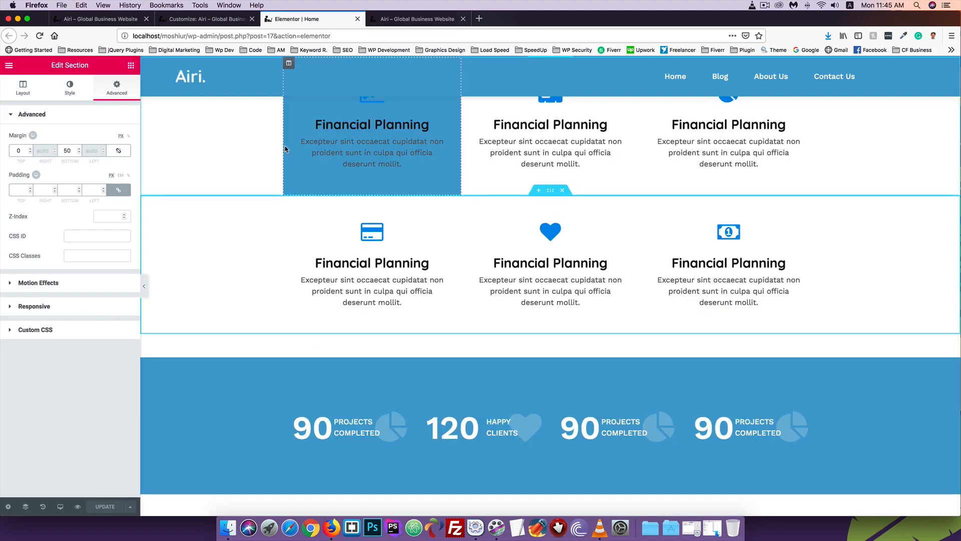
scroll(575, 470, down, 10)
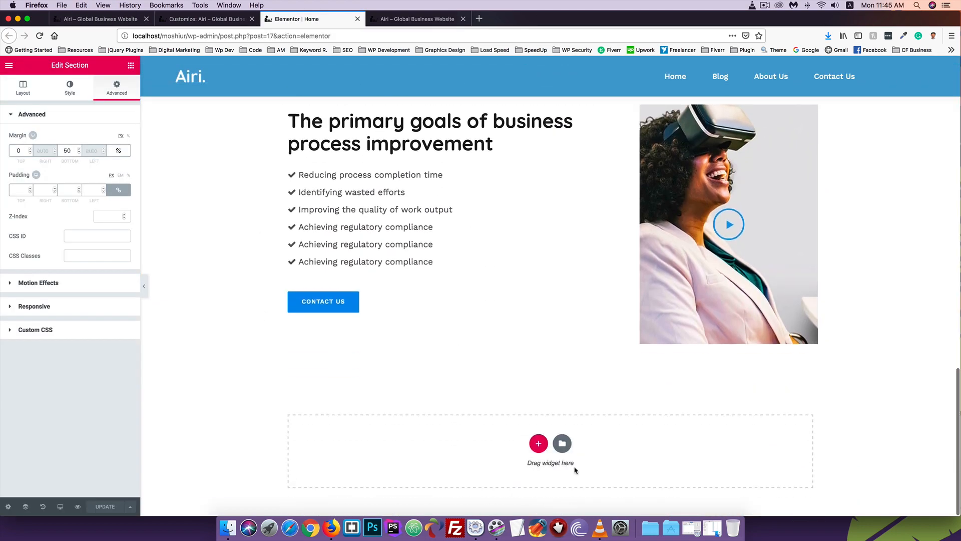
click(539, 443)
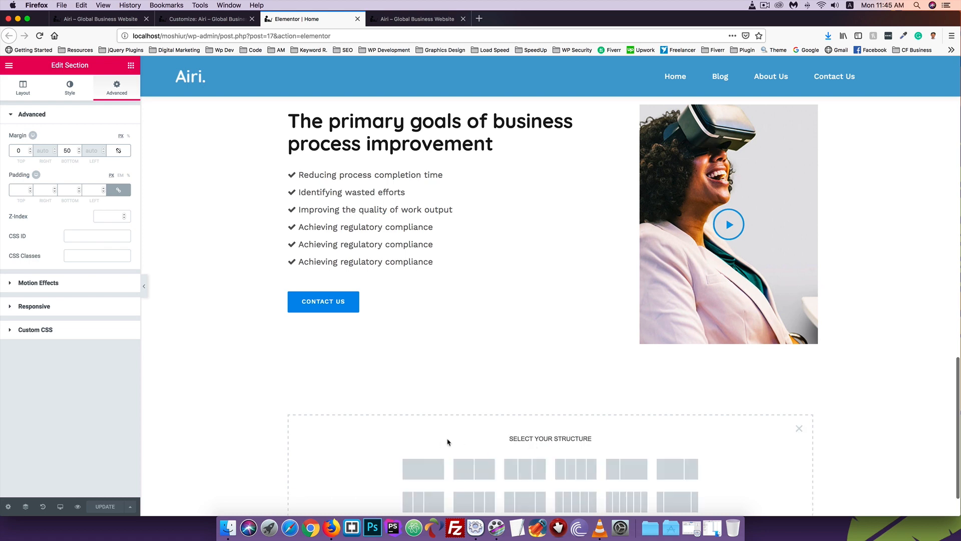
scroll(431, 430, down, 2)
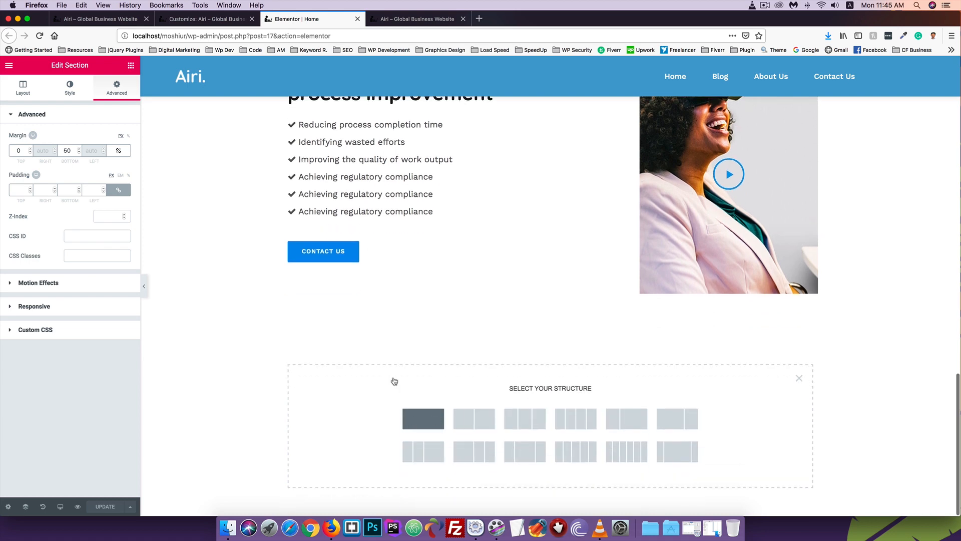
click(71, 19)
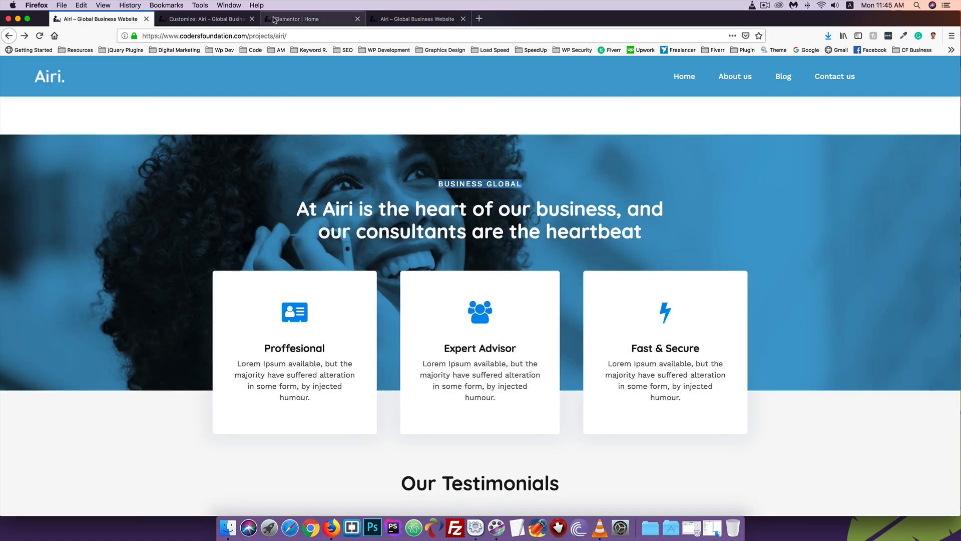
click(300, 19)
click(423, 419)
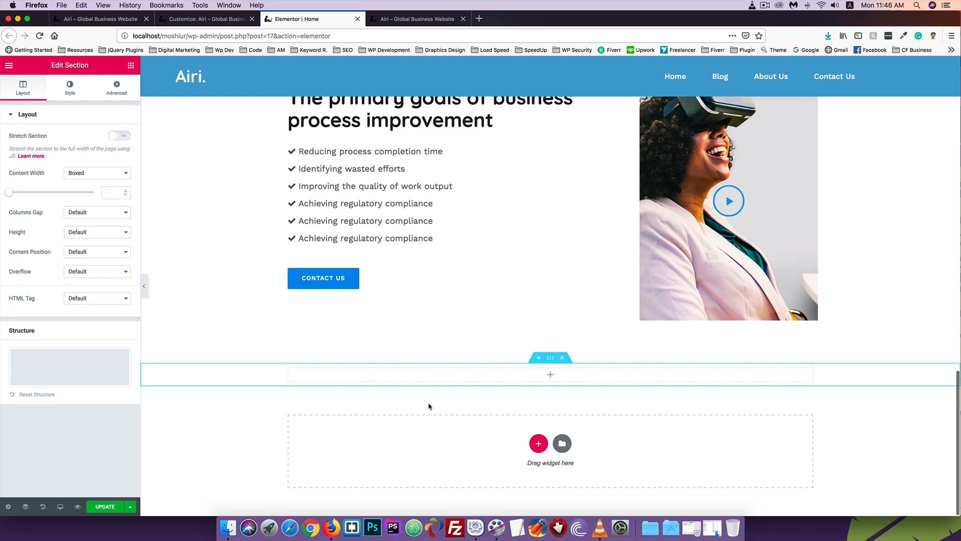
- Add a Heading widget to the empty section below the primary goals section and set its text to "Business Global"
click(552, 377)
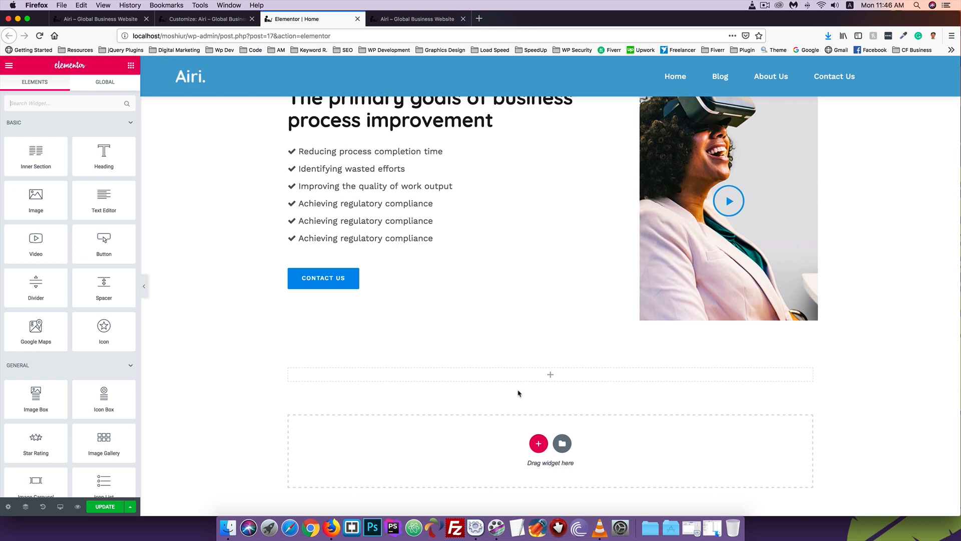
click(51, 99)
text(te)
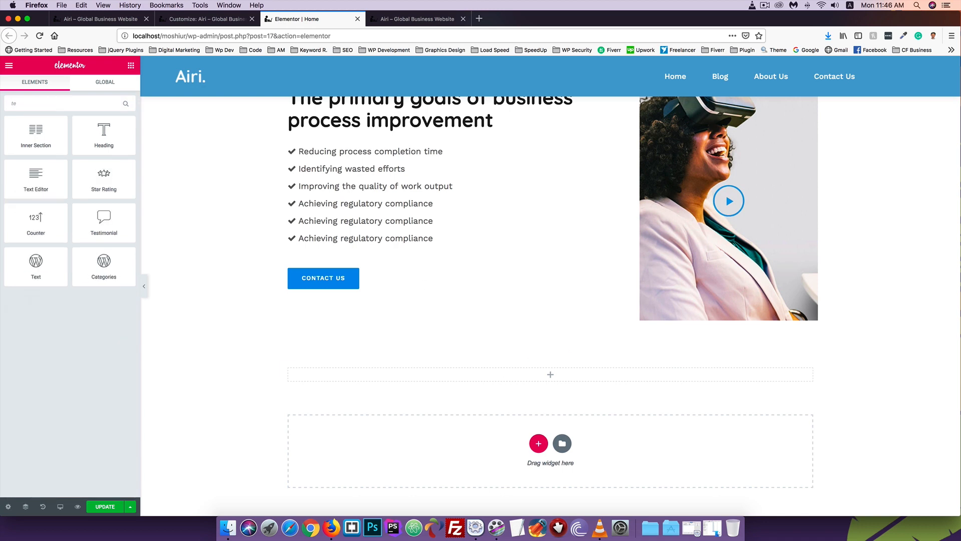
key(BackSpace)
key(BackSpace)
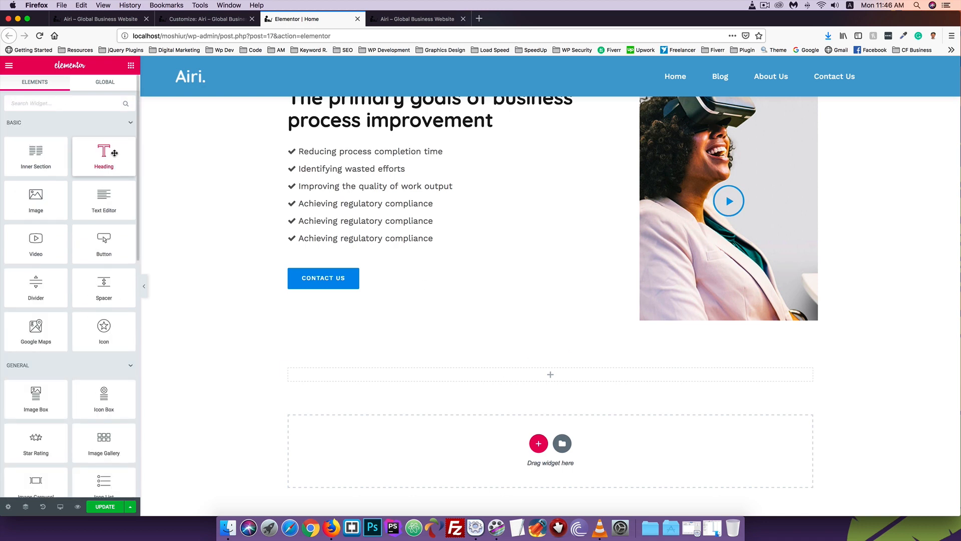
drag(112, 153, 571, 376)
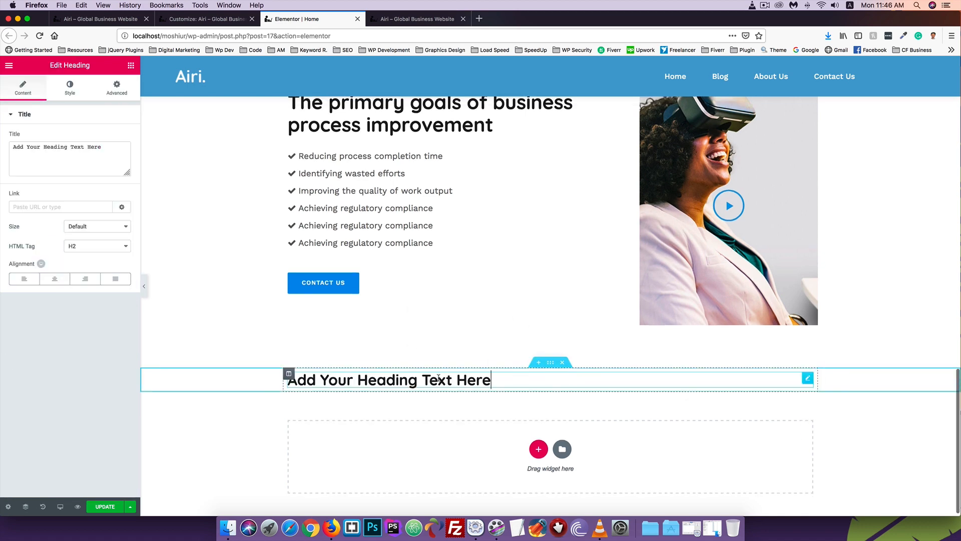
drag(523, 379, 272, 377)
text(Business Global)
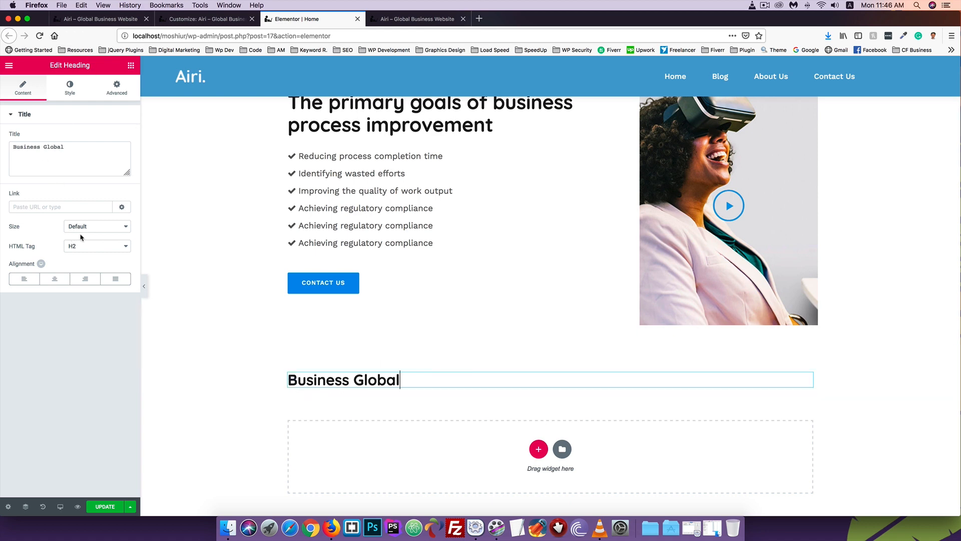
- Set the Business Global heading's HTML tag to p and centre its alignment
click(71, 246)
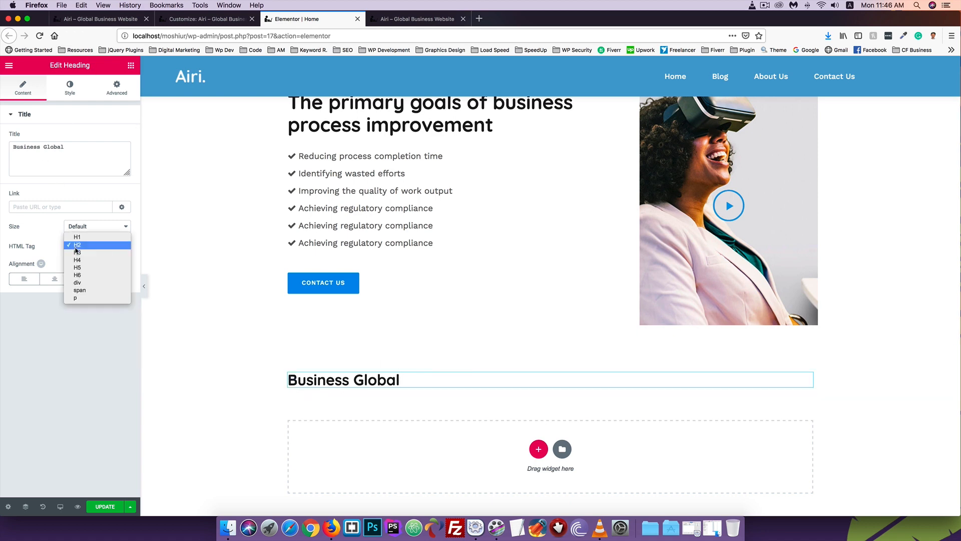
click(75, 297)
click(53, 283)
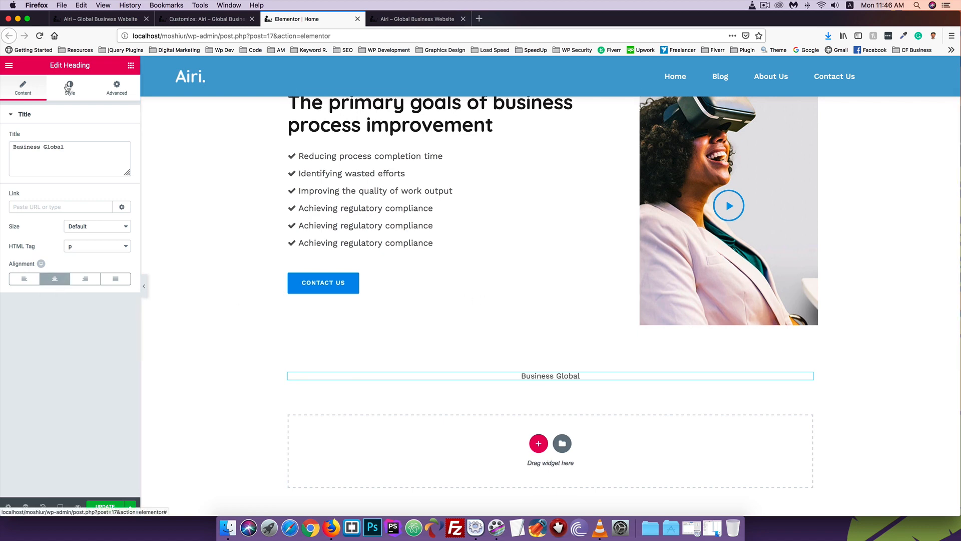
- Set the Business Global heading's typography to Work Sans, 16 px, with the Uppercase transform
click(70, 85)
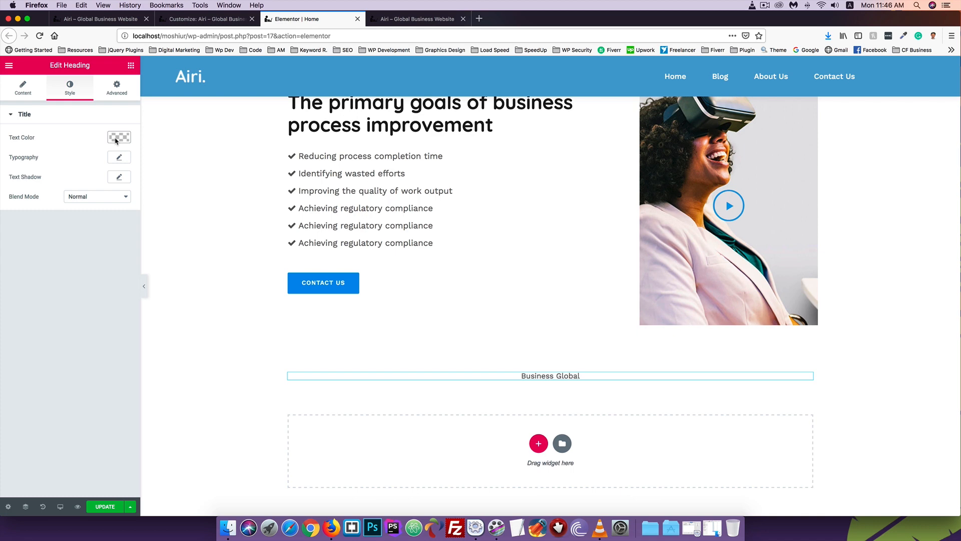
click(116, 140)
click(117, 138)
click(119, 158)
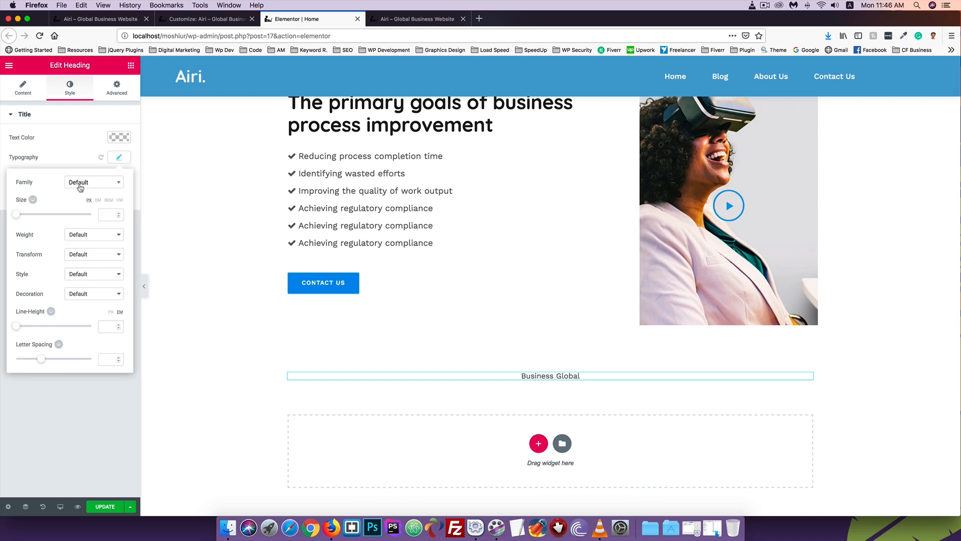
click(81, 185)
text(work)
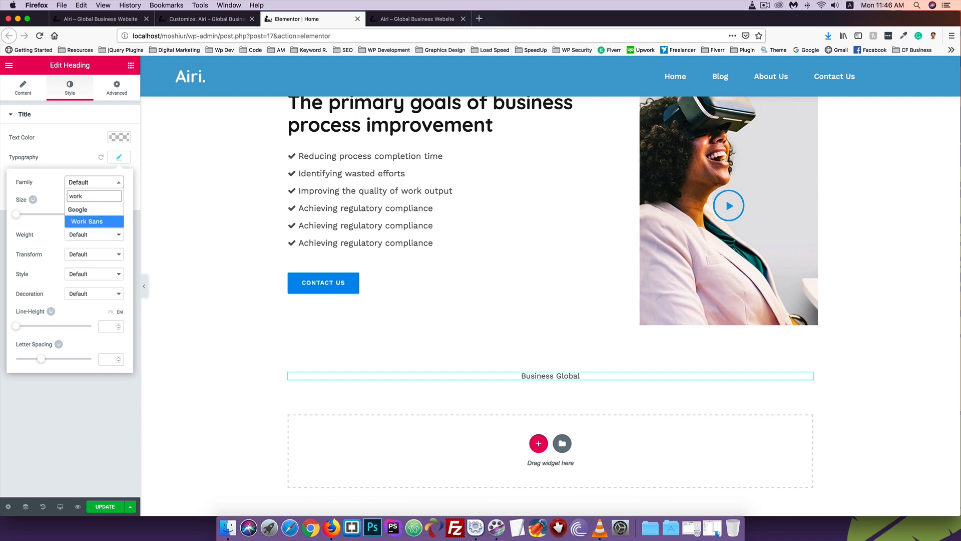
click(81, 223)
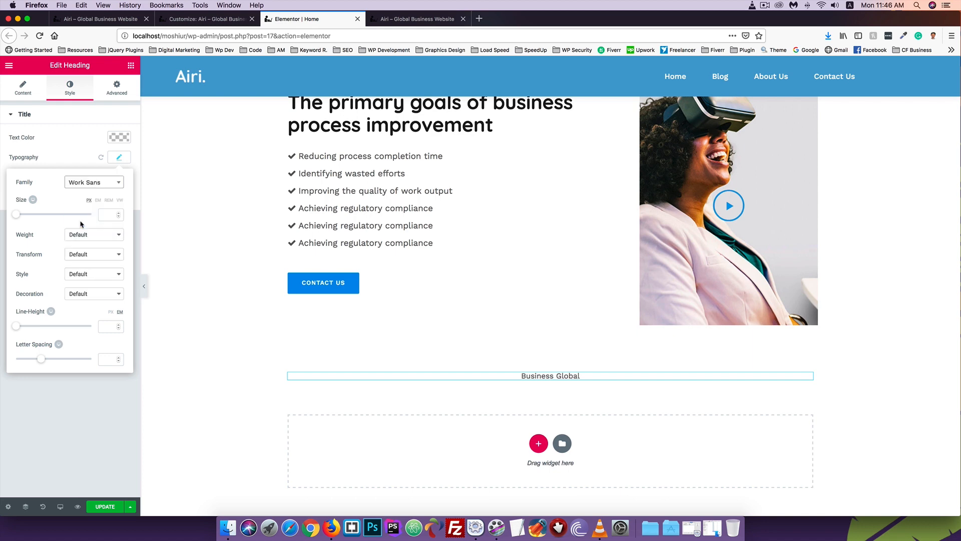
click(110, 214)
text(16)
click(70, 257)
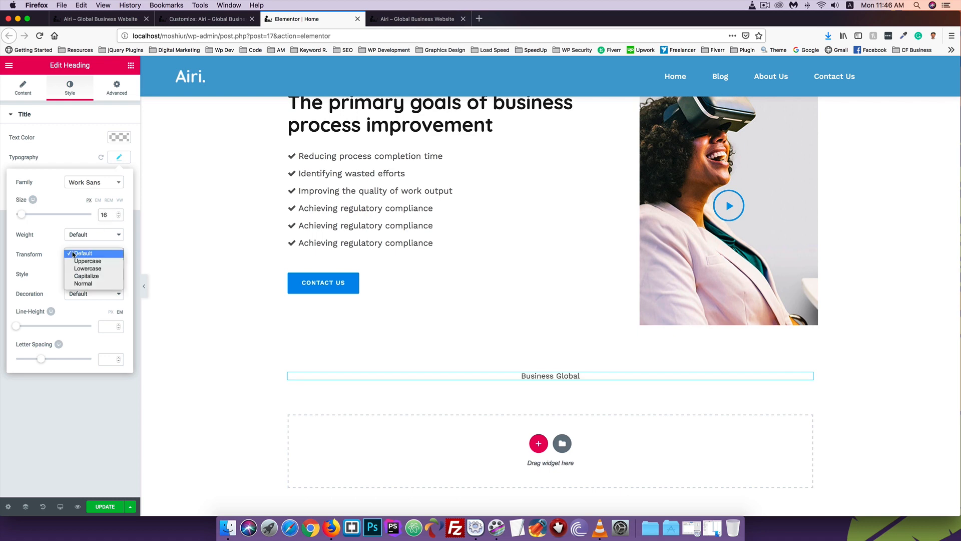
click(82, 260)
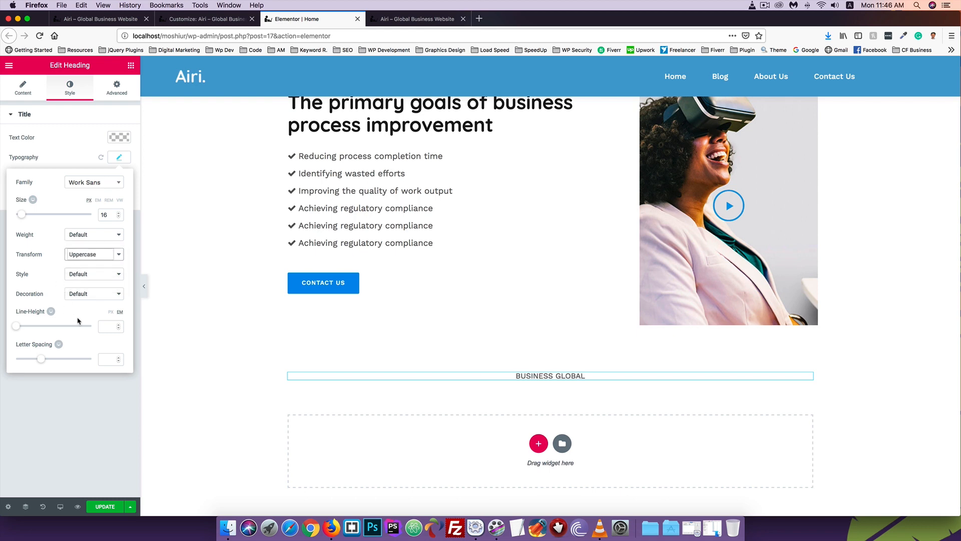
- Compare the heading with the reference page, and set its letter spacing to 2 and font weight to 500
click(100, 20)
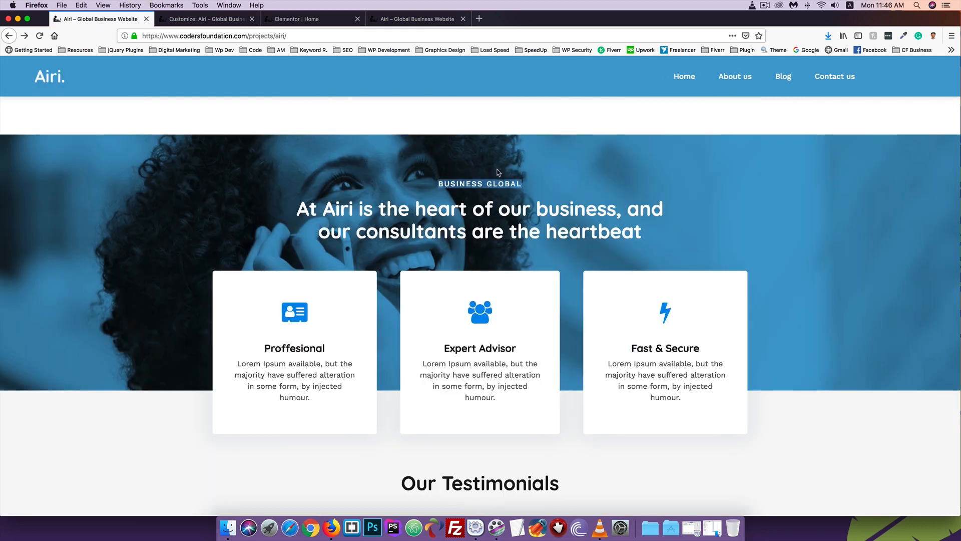
click(307, 20)
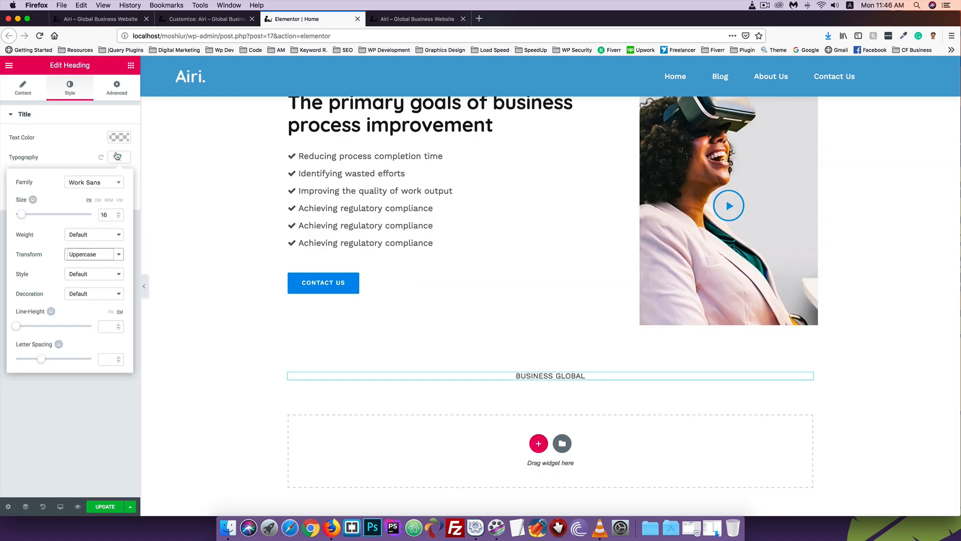
click(120, 141)
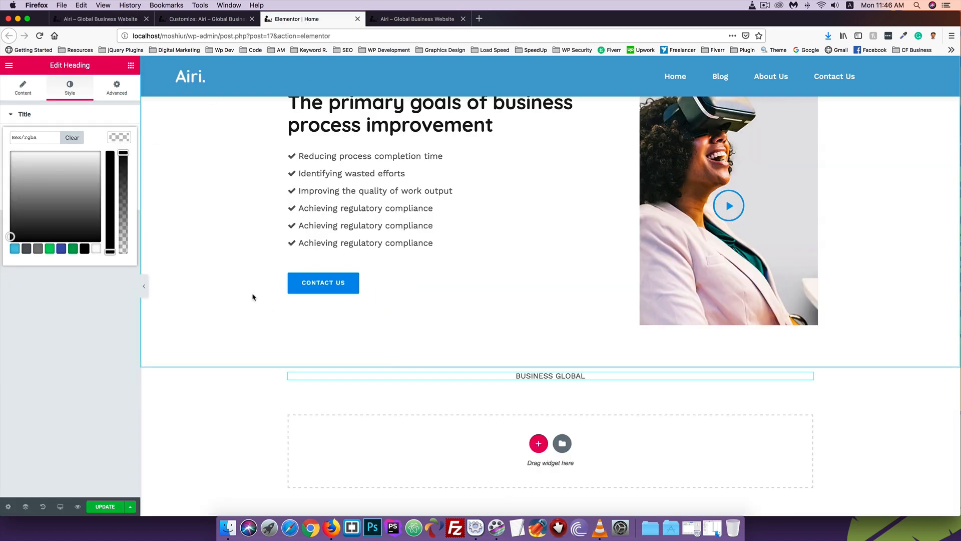
click(118, 141)
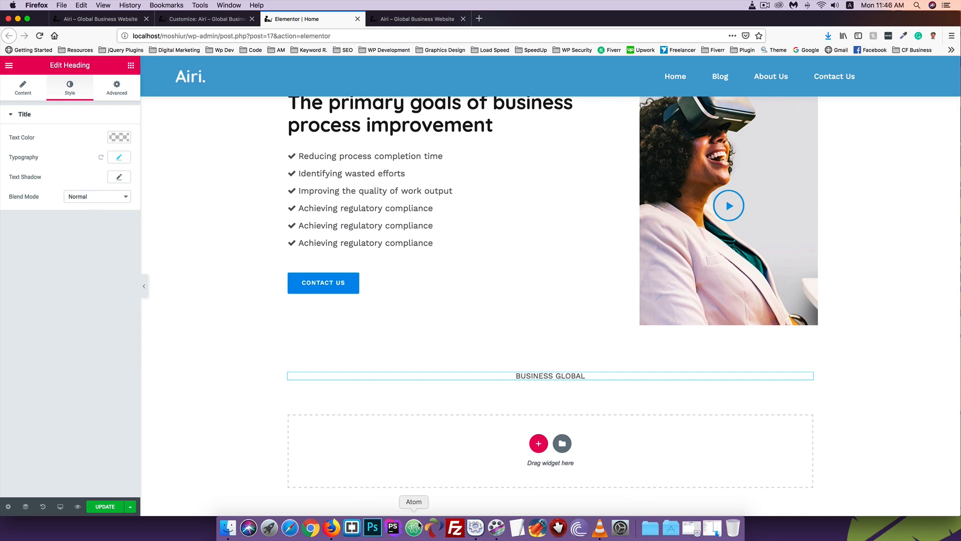
click(119, 157)
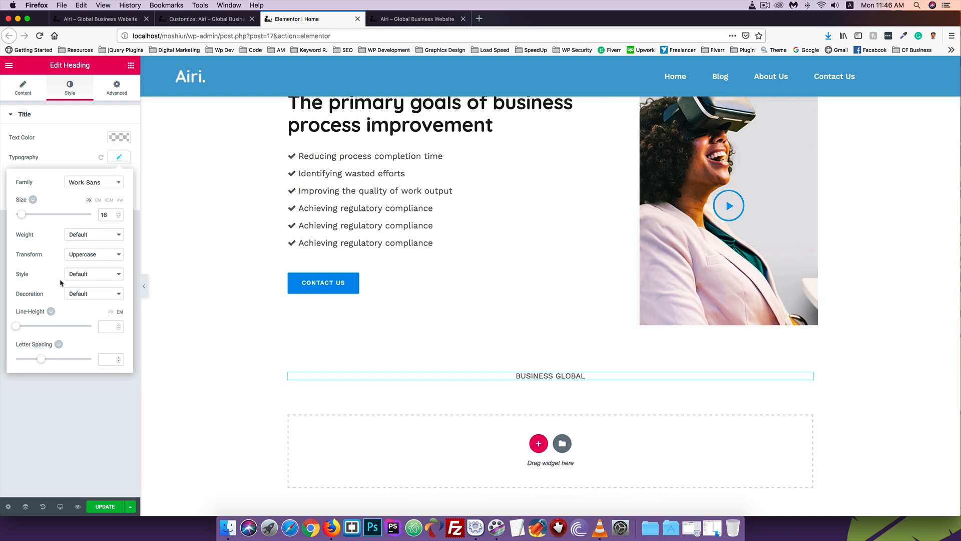
click(110, 359)
text(2)
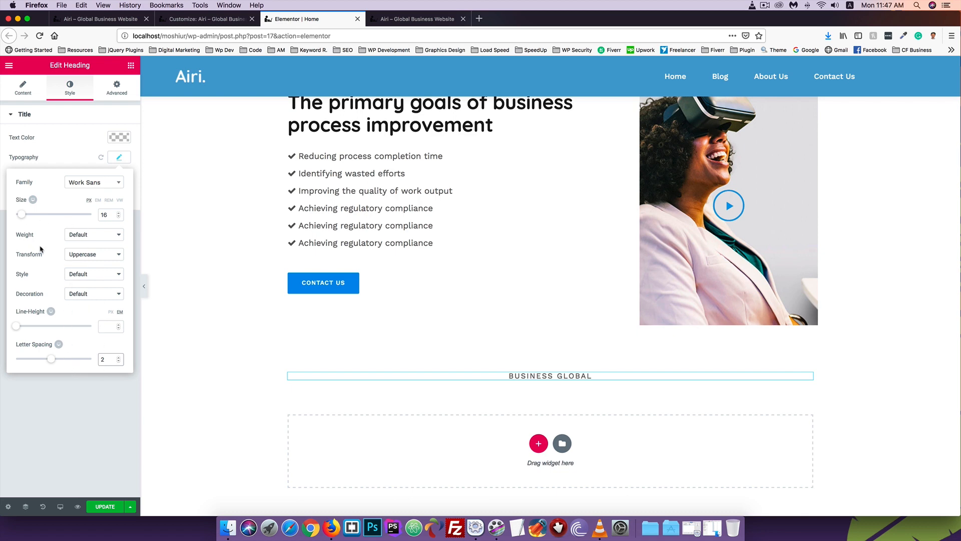
click(78, 235)
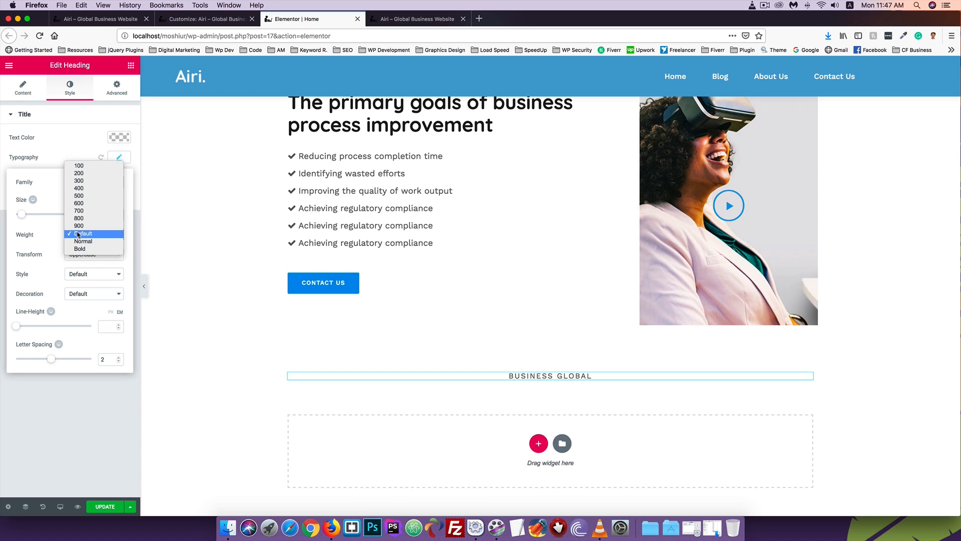
click(79, 196)
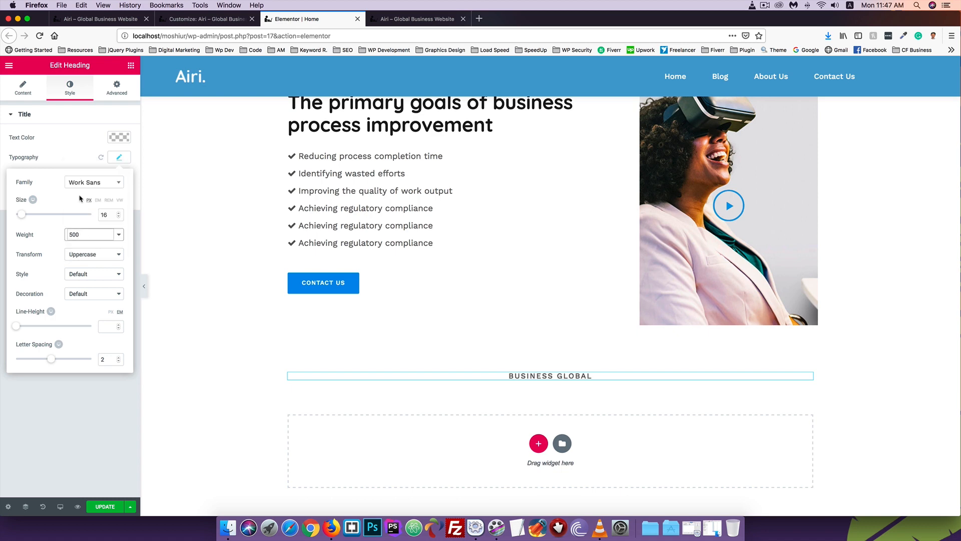
click(86, 20)
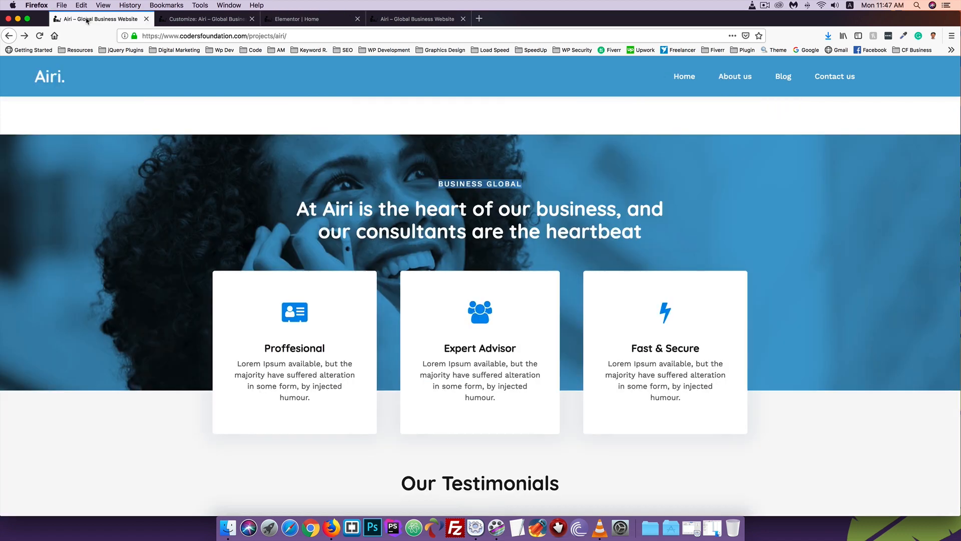
click(277, 21)
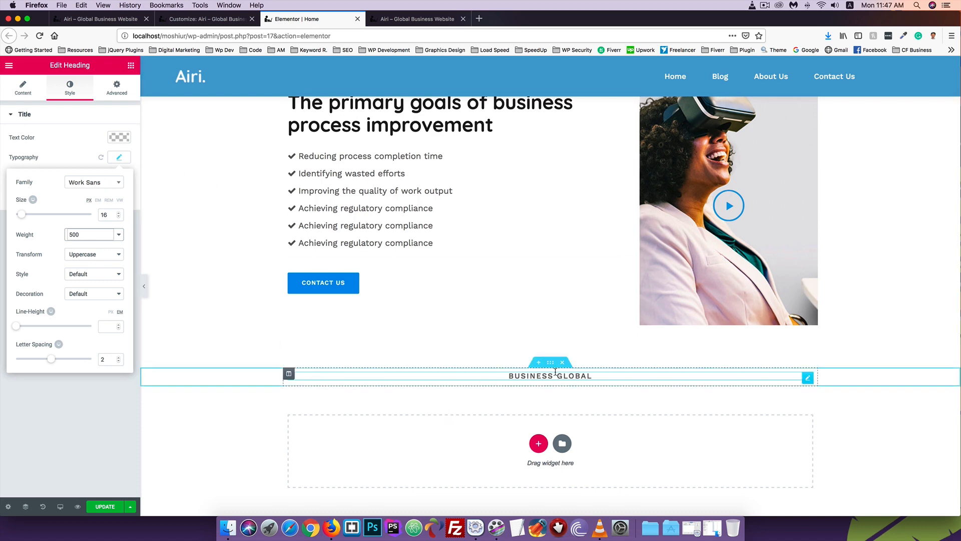
- Give the Business Global section a classic background using bann-er.jpg uploaded from the Downloads folder
click(551, 362)
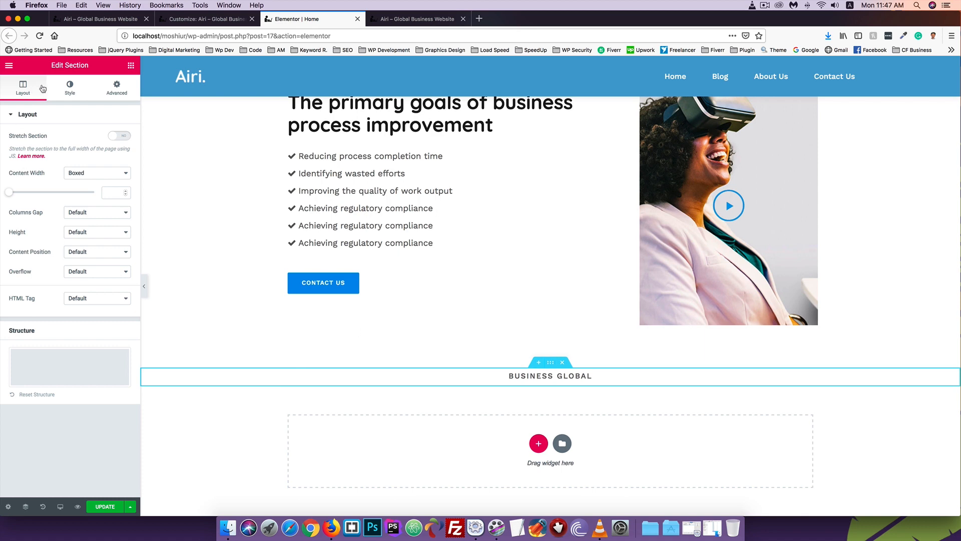
click(115, 89)
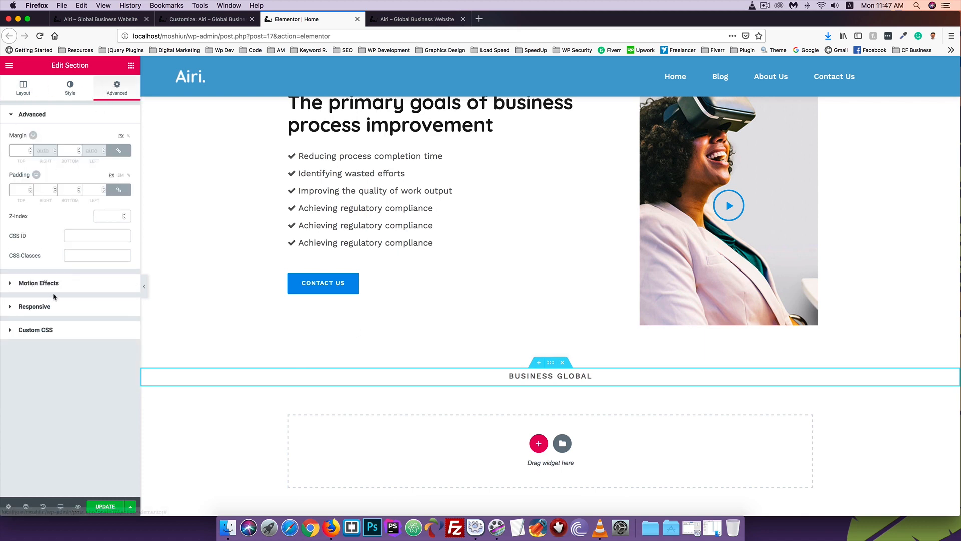
click(70, 89)
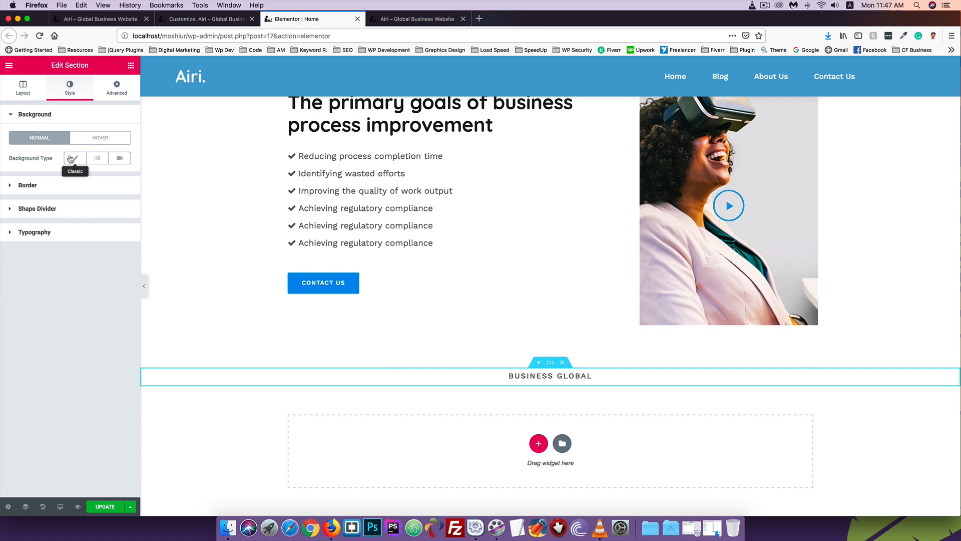
click(75, 158)
click(73, 252)
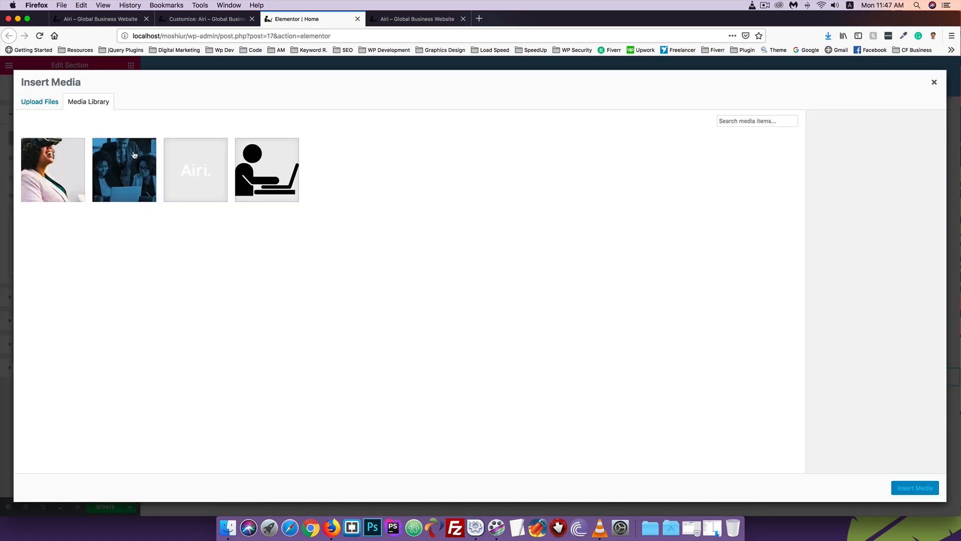
click(50, 101)
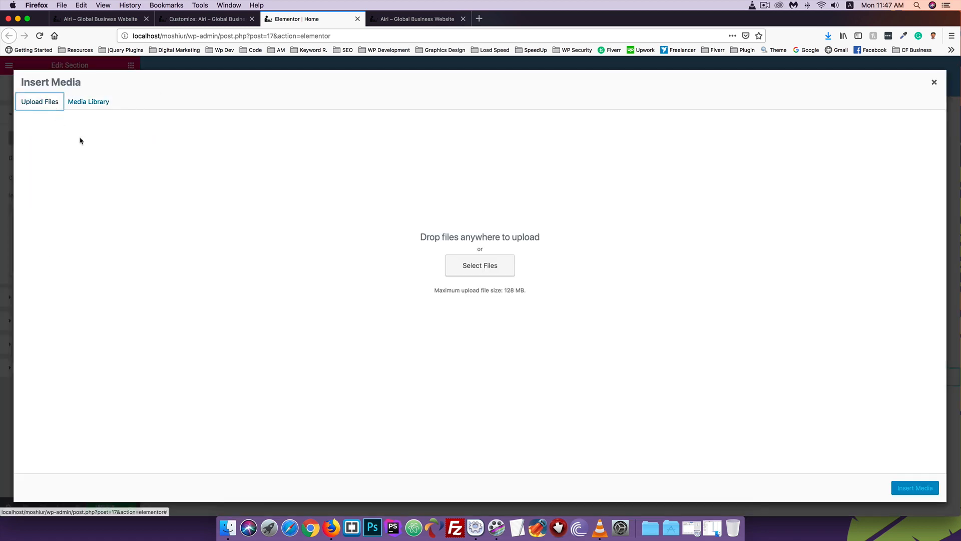
click(451, 268)
click(252, 217)
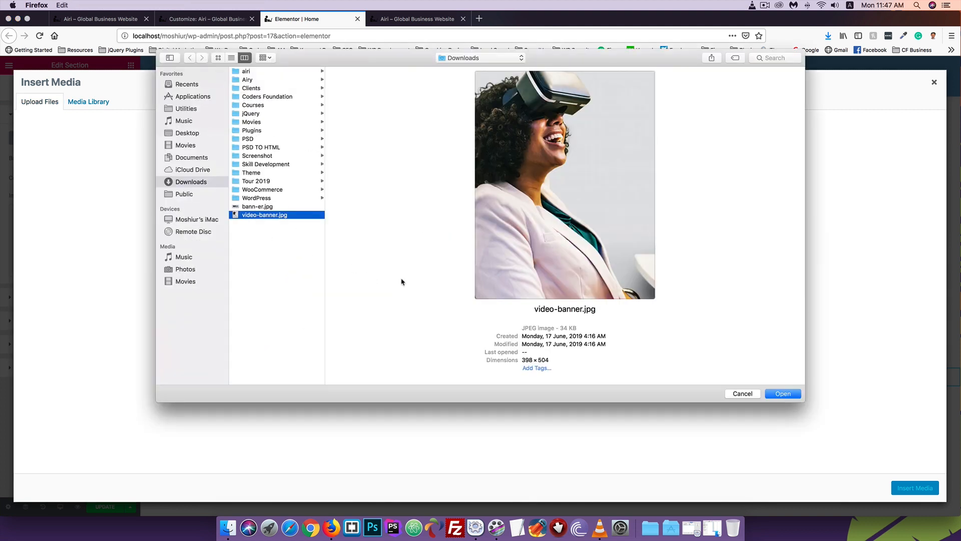
click(249, 207)
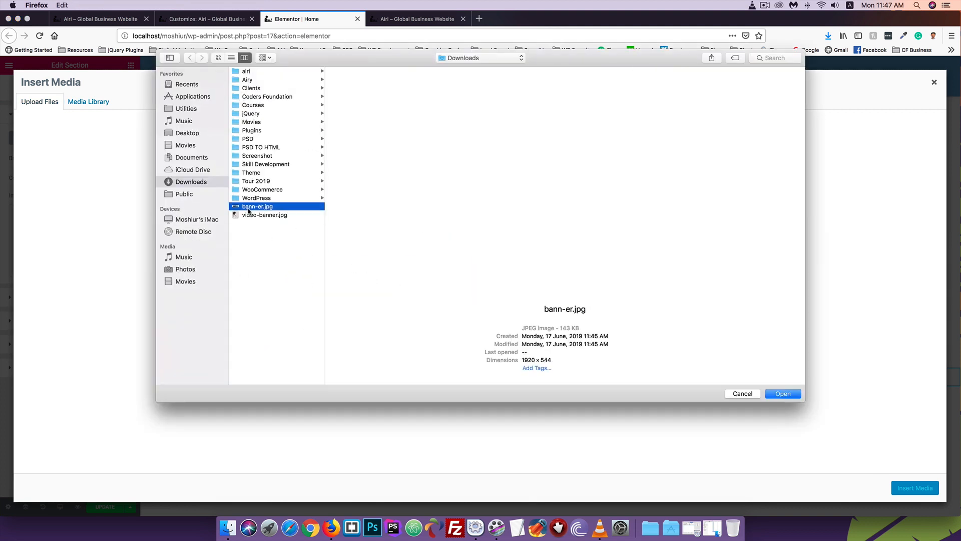
click(783, 394)
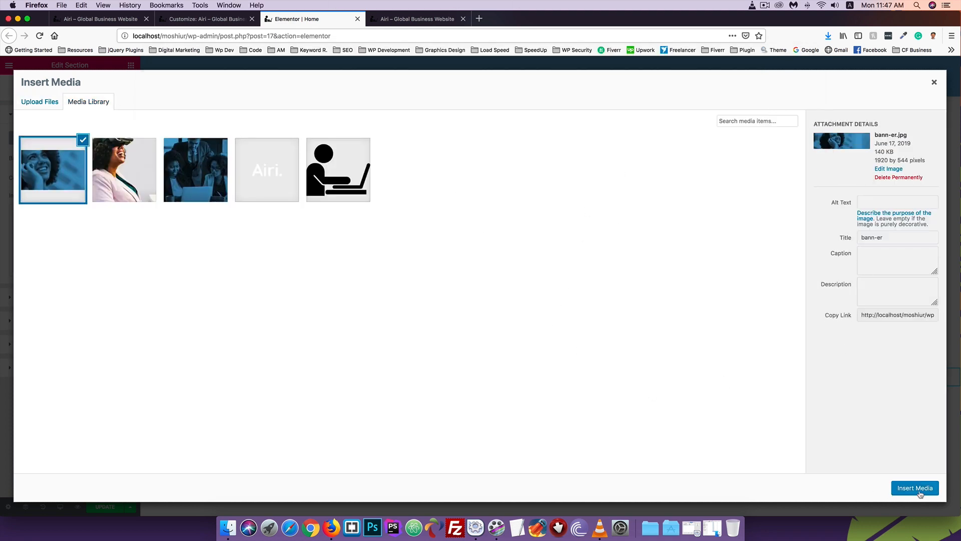
click(919, 493)
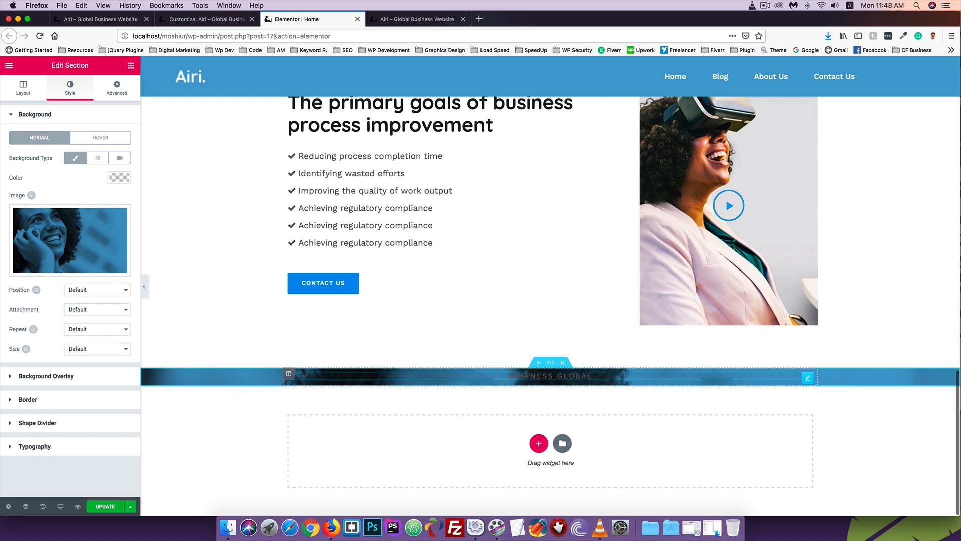
- Set the Business Global heading's text color to white and show its advanced settings
click(525, 375)
click(119, 136)
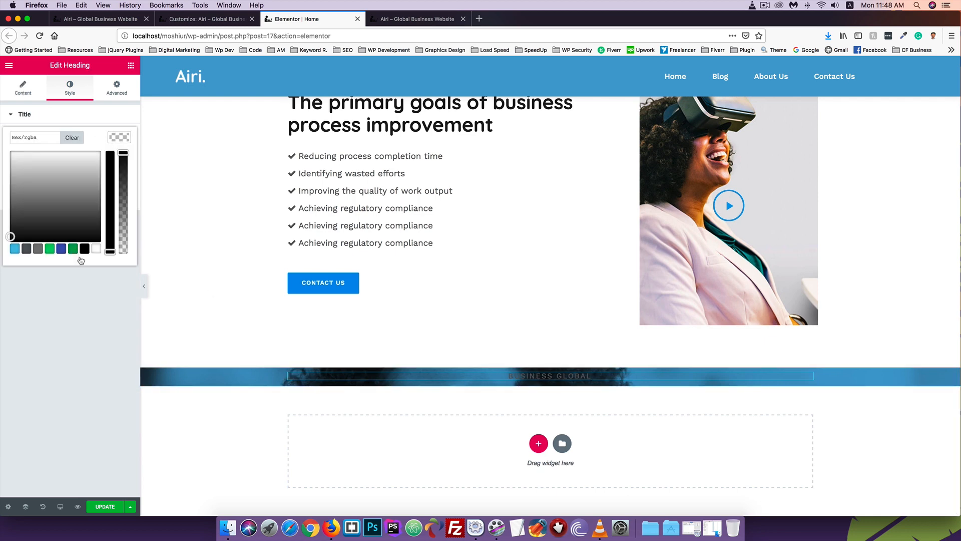
click(96, 249)
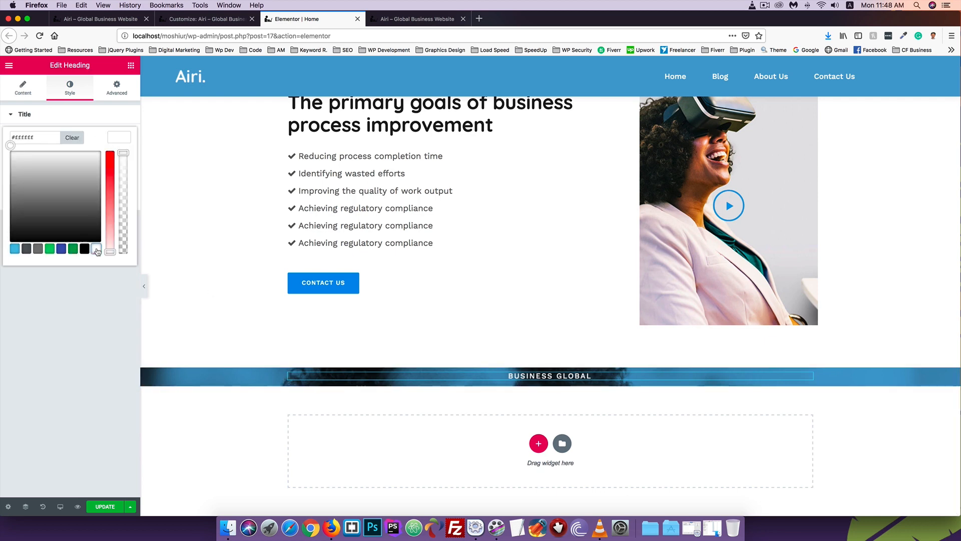
click(119, 138)
click(116, 92)
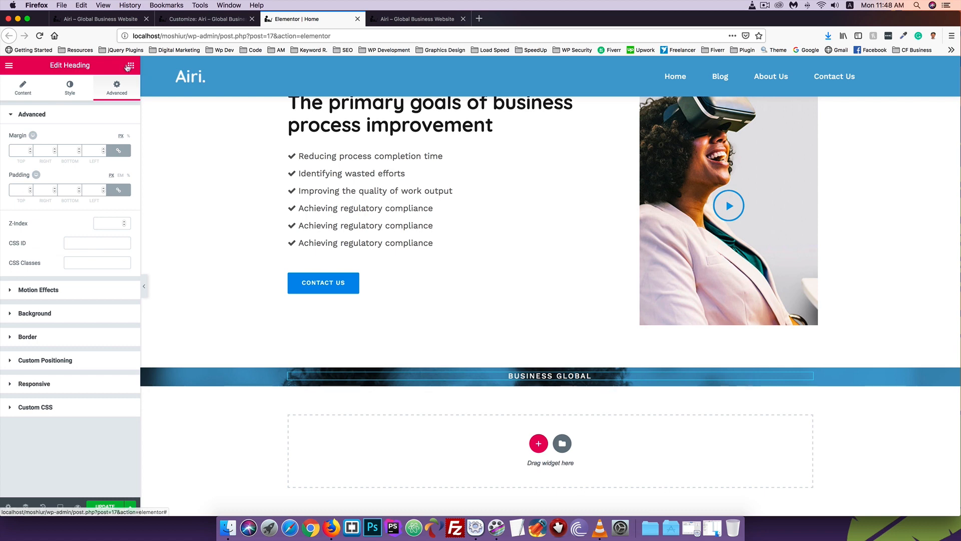
- Add a Spacer widget above the Business Global heading, set its space to 70, and update the page
click(128, 67)
click(48, 104)
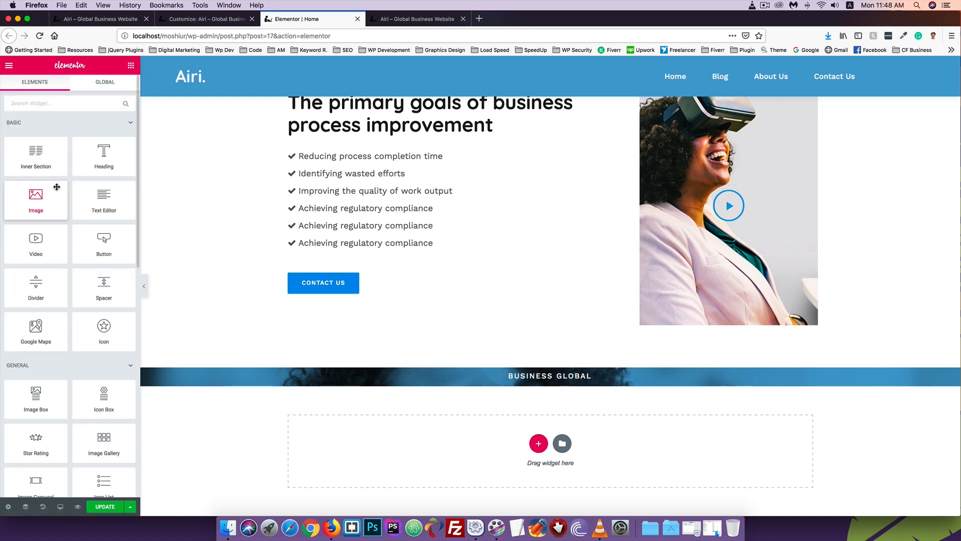
drag(101, 291, 538, 368)
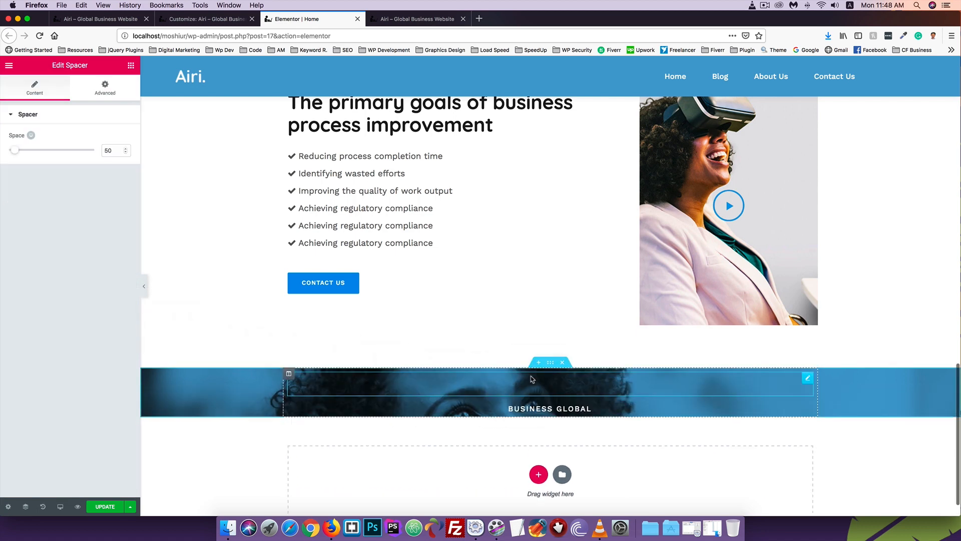
drag(113, 151, 94, 150)
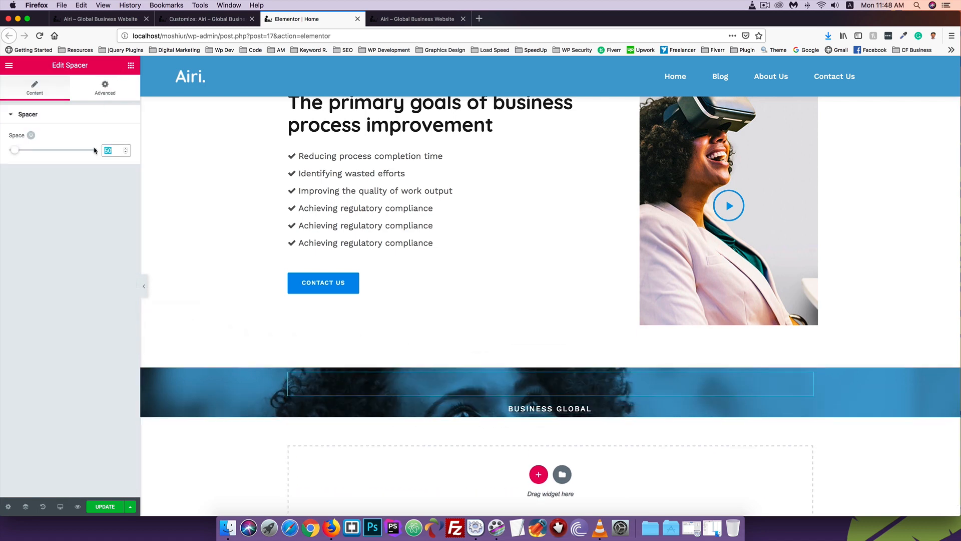
text(70)
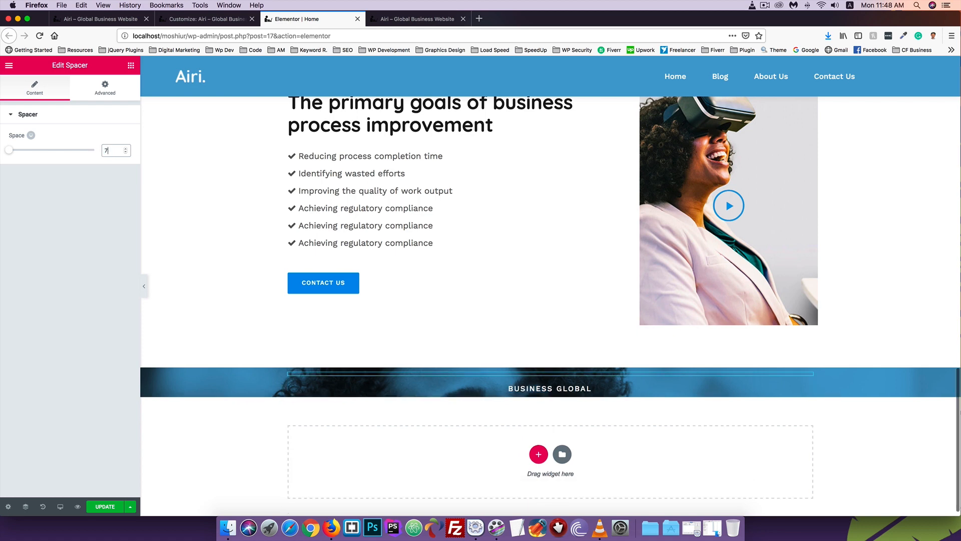
click(112, 507)
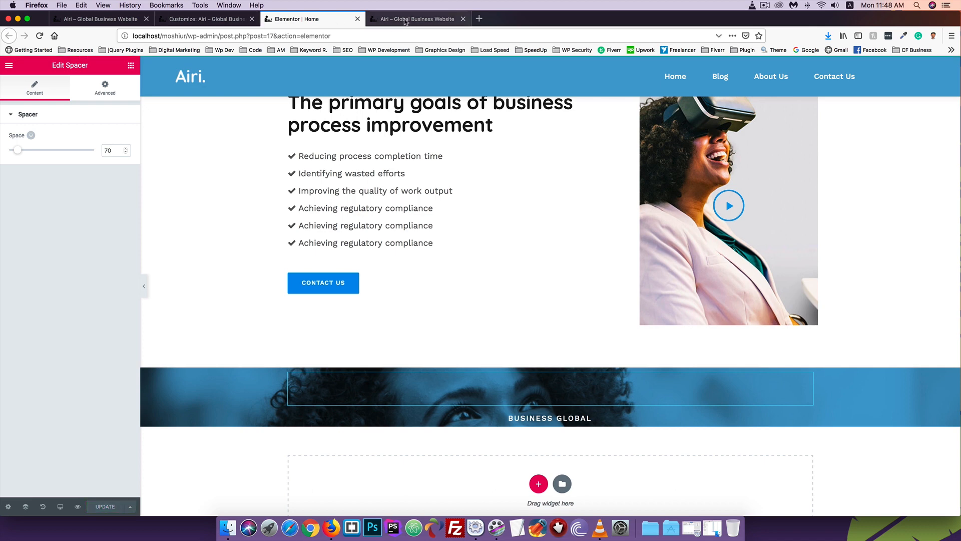
- Reload the live page and compare its banner with the Business Global section on the reference page
click(405, 21)
key(super+r)
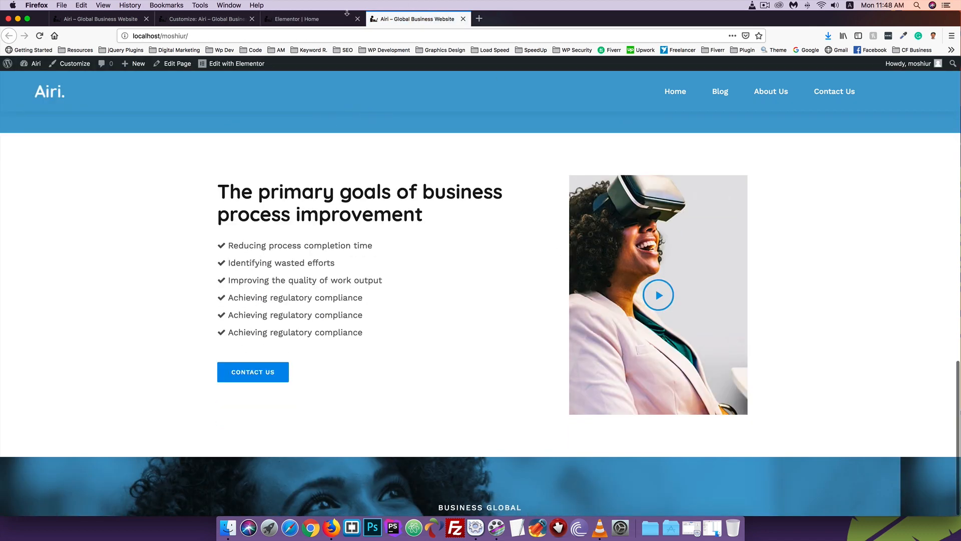
click(341, 19)
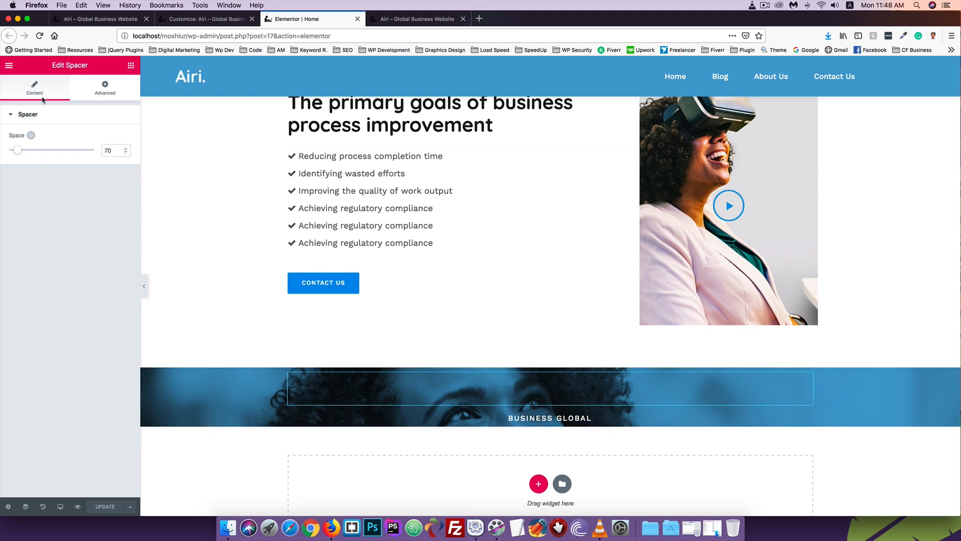
click(79, 22)
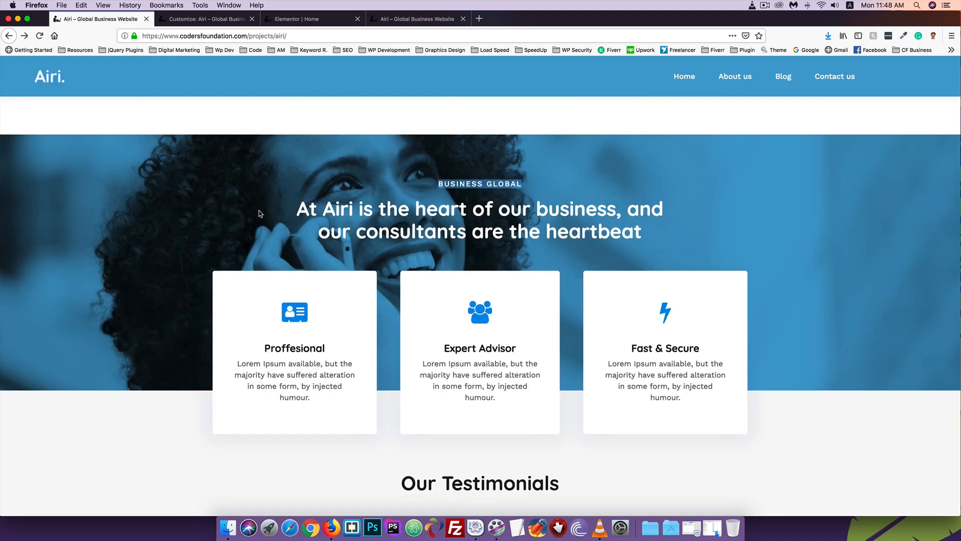
scroll(260, 214, down, 1)
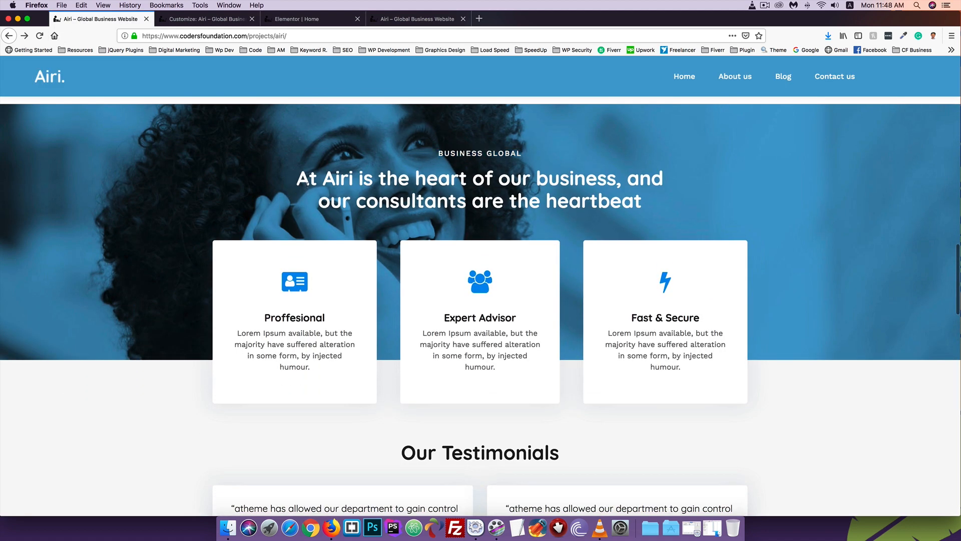
scroll(636, 210, up, 1)
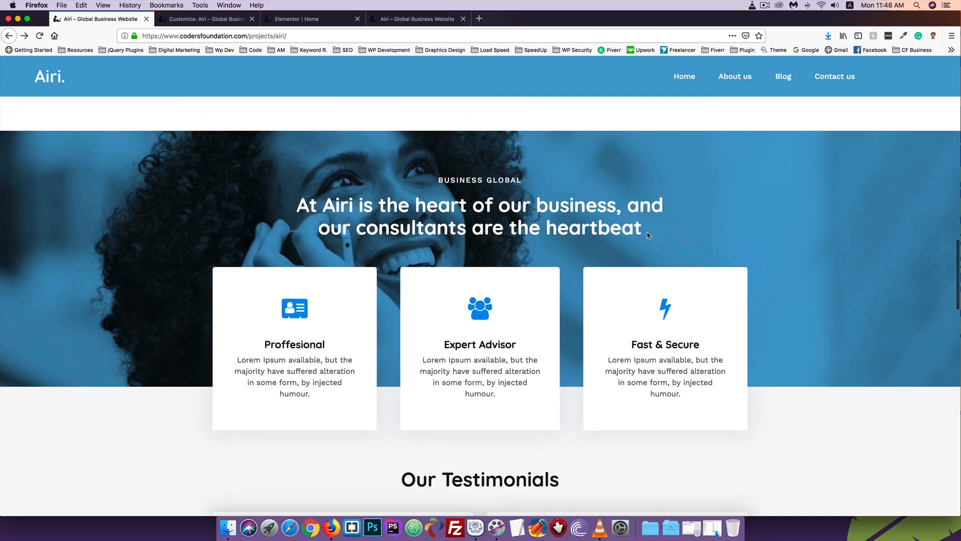
- Try to copy the "At Airi is the heart of our business, and our consultants are the heartbeat" heading from the reference page
drag(648, 235, 299, 203)
key(super+c)
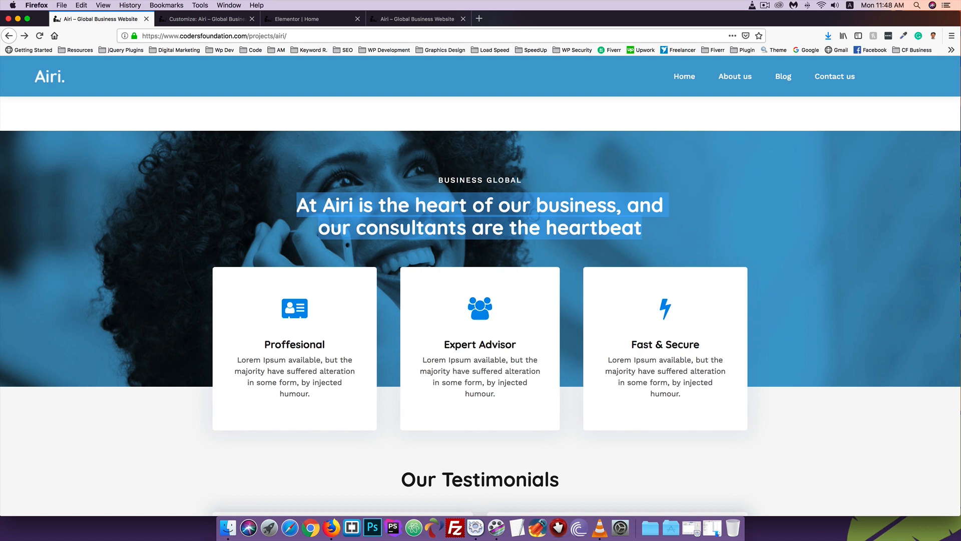
click(409, 22)
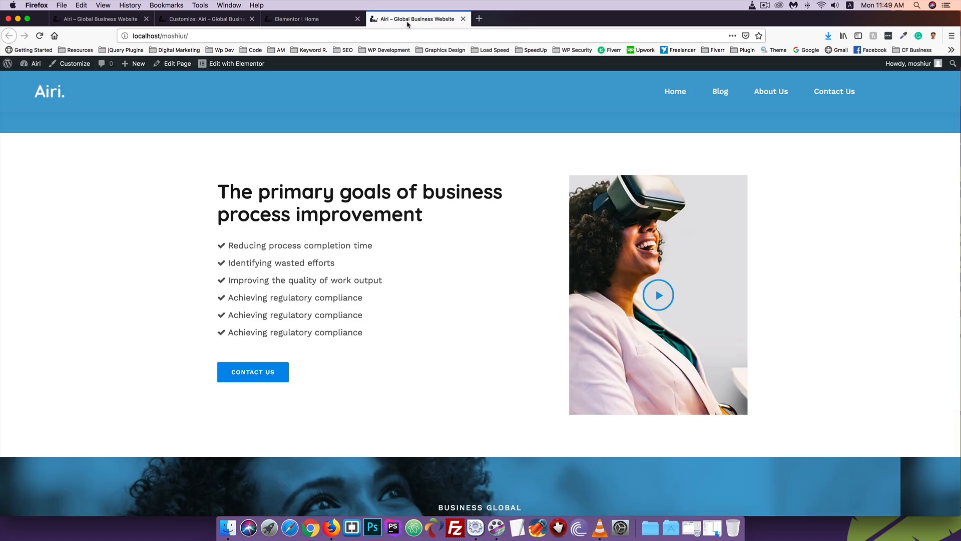
click(293, 22)
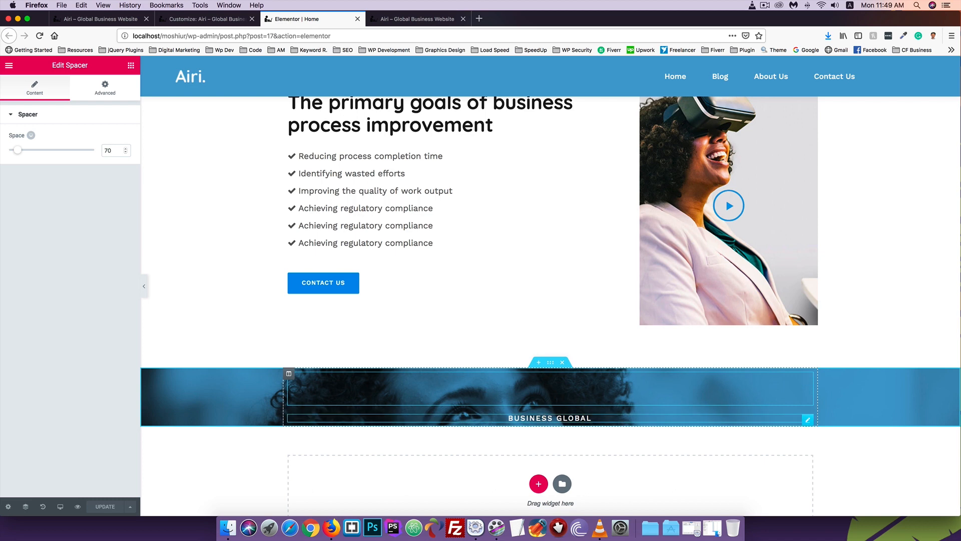
- Add a Heading widget beneath the Business Global heading and paste the copied text into its title
scroll(549, 418, down, 1)
click(132, 66)
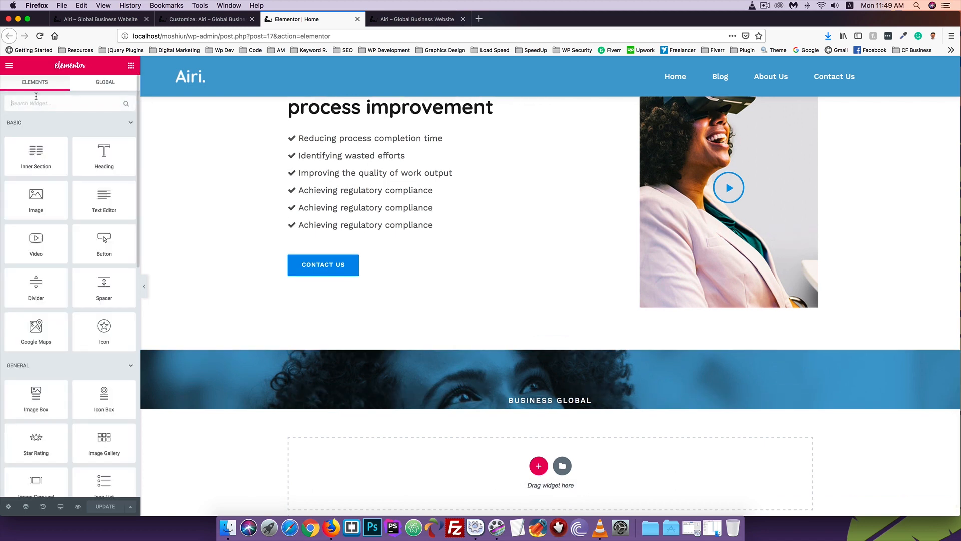
drag(96, 147, 536, 408)
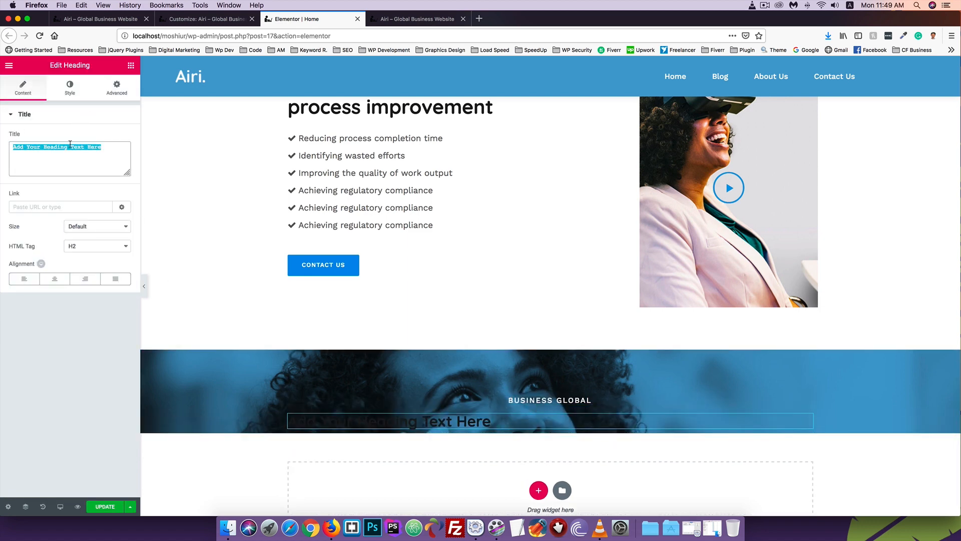
text(Business Global)
- Replace the new heading's title with "At Airi is the heart of our business, and our consultants are the heartbeat" copied from the reference page
click(115, 20)
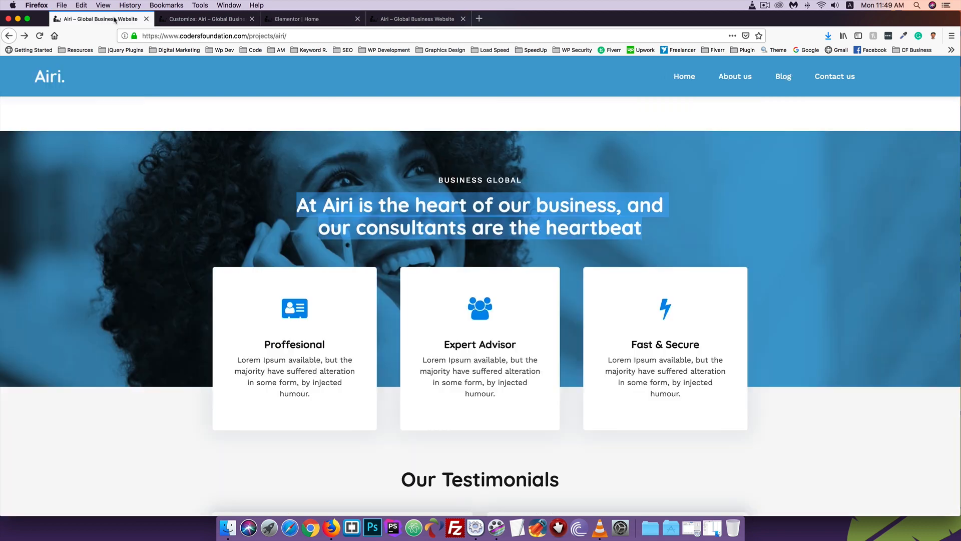
right_click(372, 215)
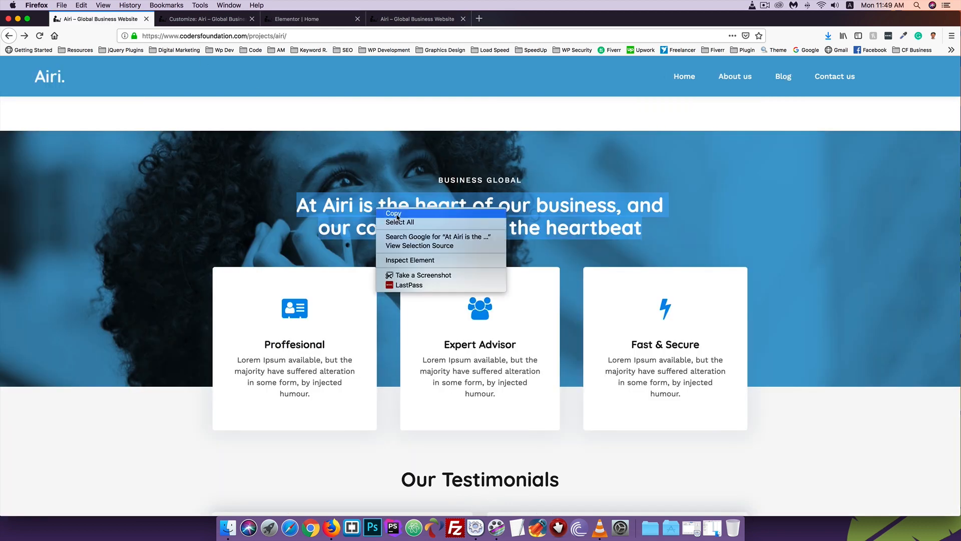
click(394, 20)
click(300, 20)
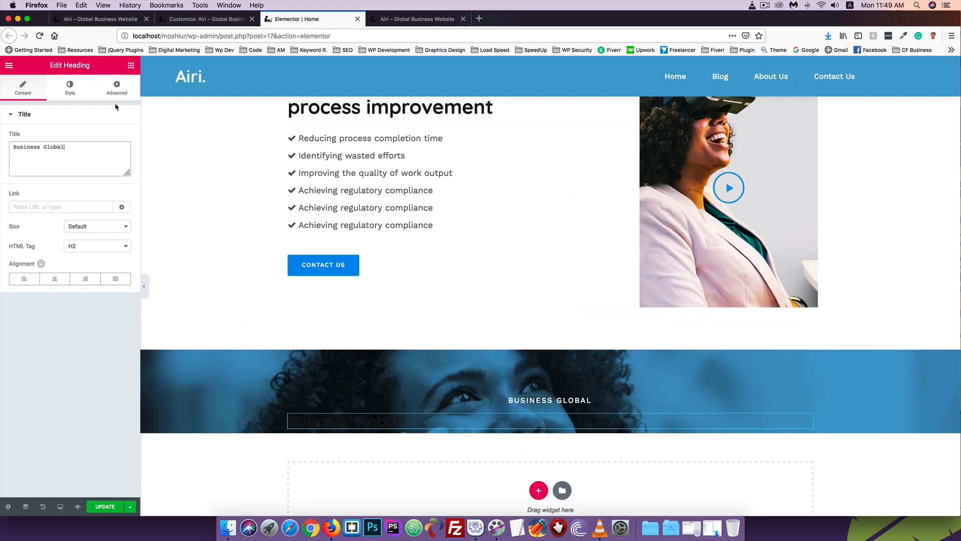
drag(84, 144, 1, 142)
key(super+v)
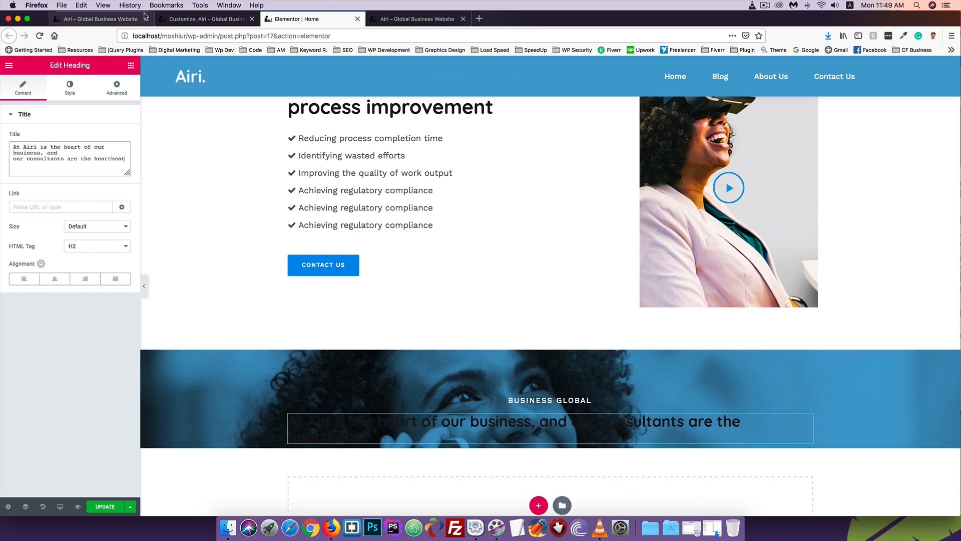
- Check the heading's line break on the reference page and insert a <br> tag after "business, and" in the title
click(95, 19)
click(664, 228)
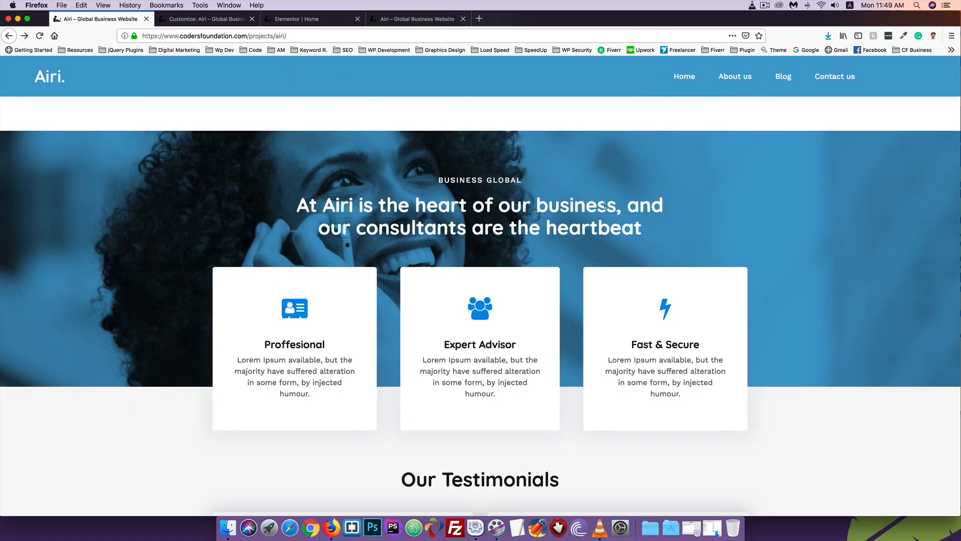
click(328, 19)
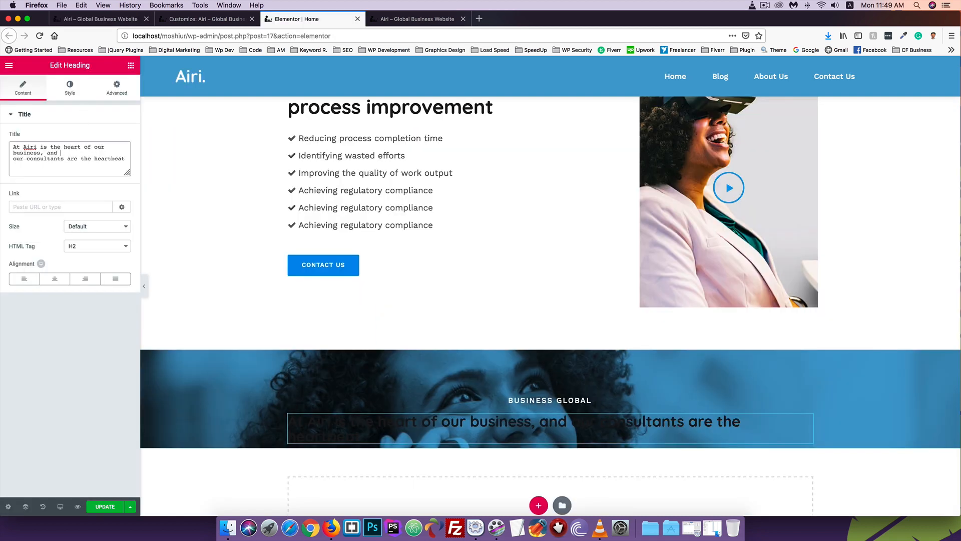
text(<>)
click(64, 152)
text(br>)
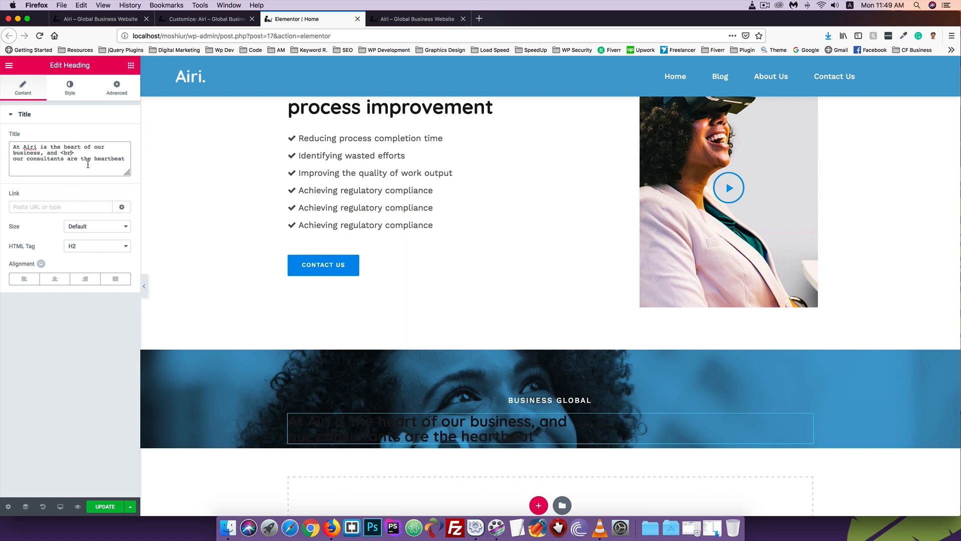
- Center the "At Airi" heading and set its text color to white
click(53, 279)
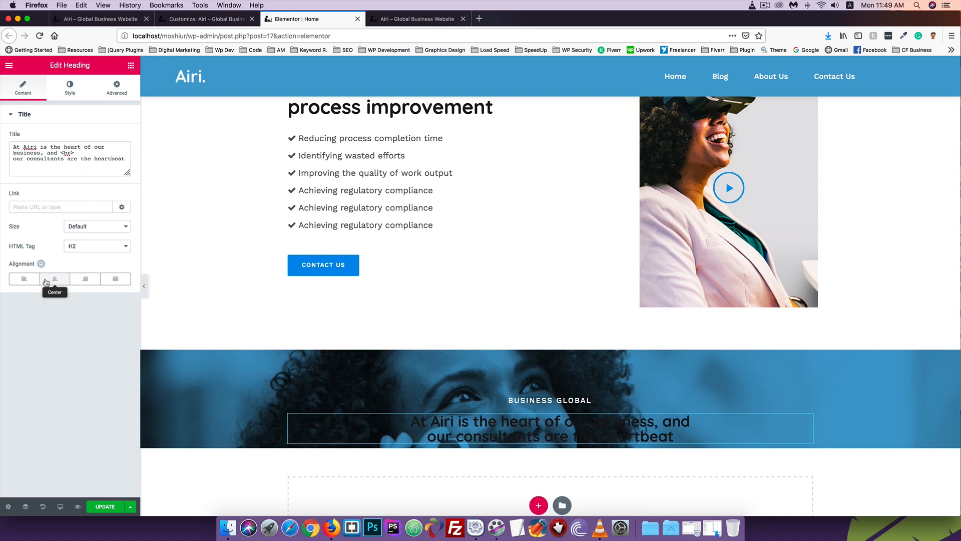
click(70, 83)
click(115, 138)
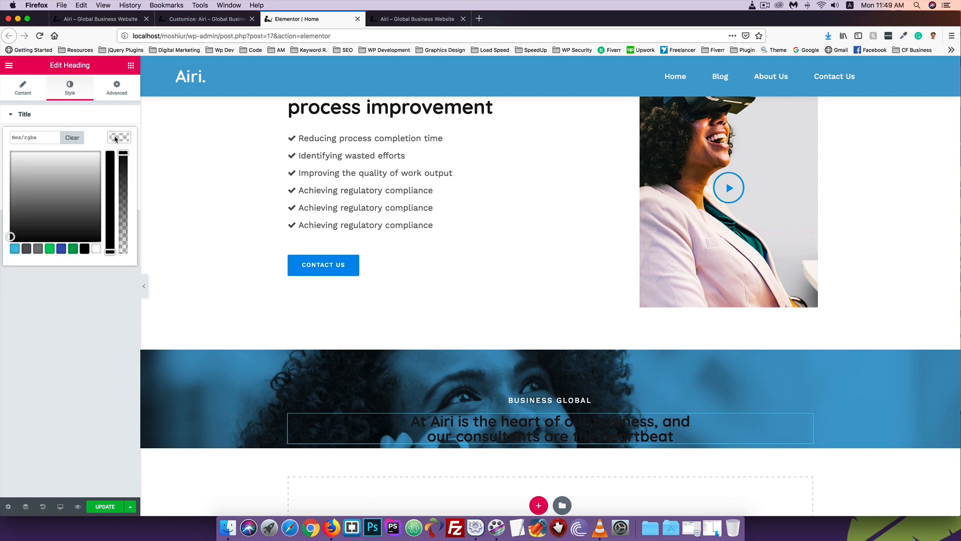
click(97, 250)
click(120, 139)
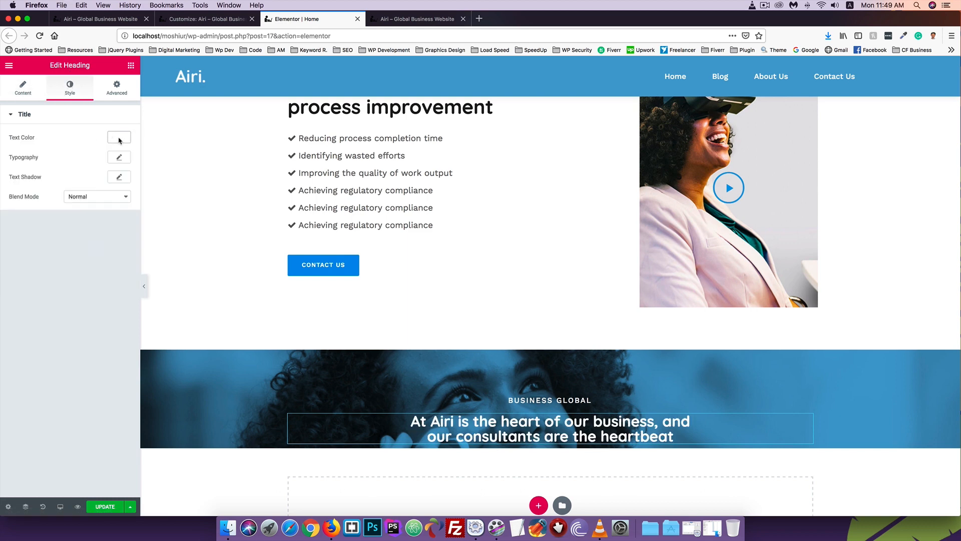
- Set the "At Airi" heading's font family to Quicksand and its size to 42 px
click(108, 158)
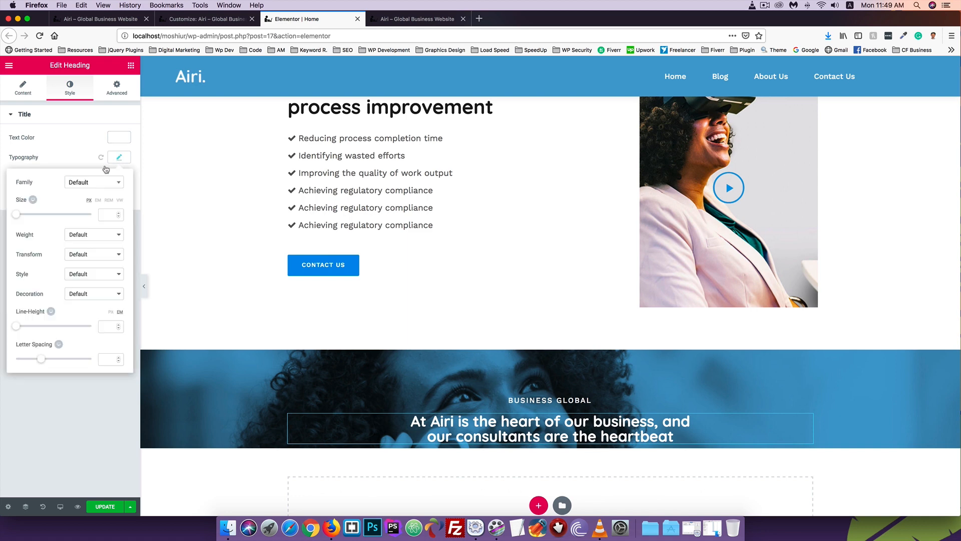
click(78, 183)
text(quick)
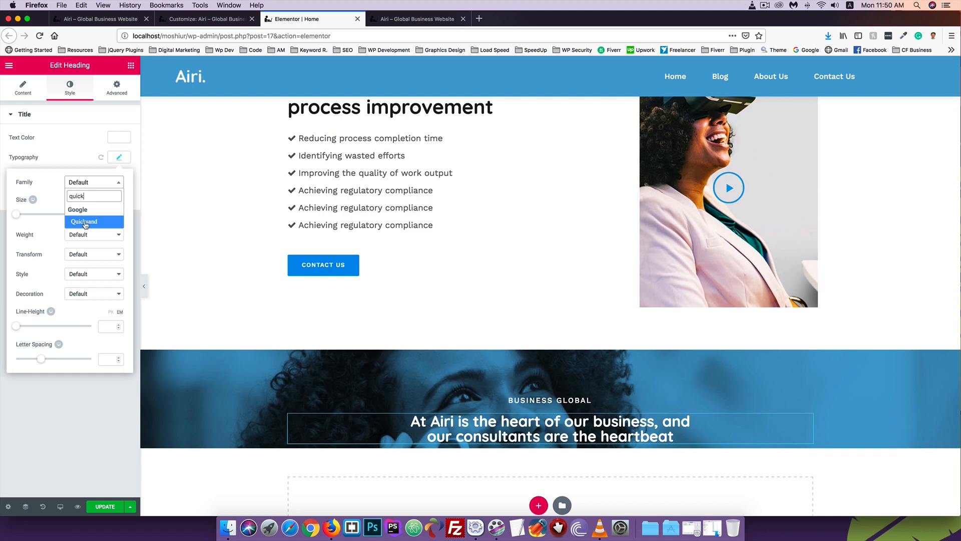
click(84, 222)
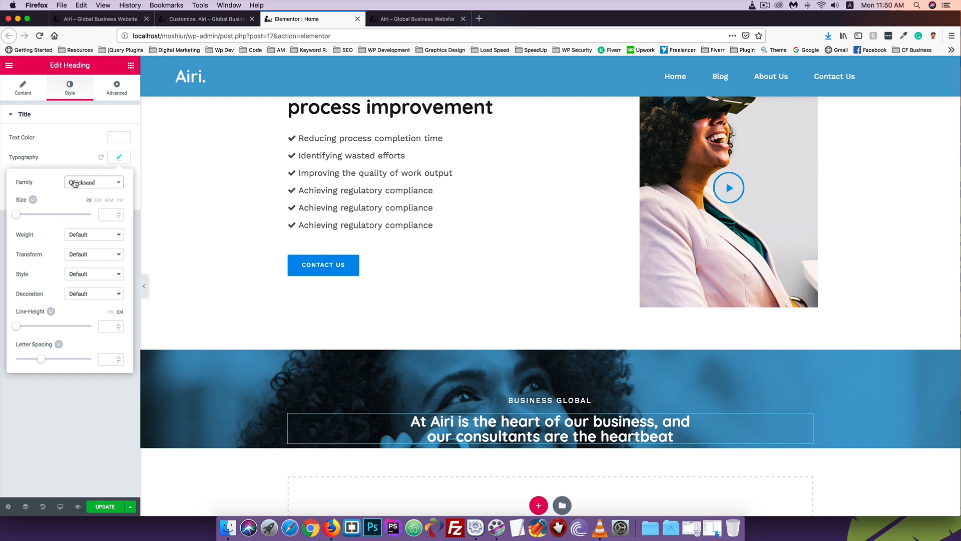
click(101, 215)
text(42)
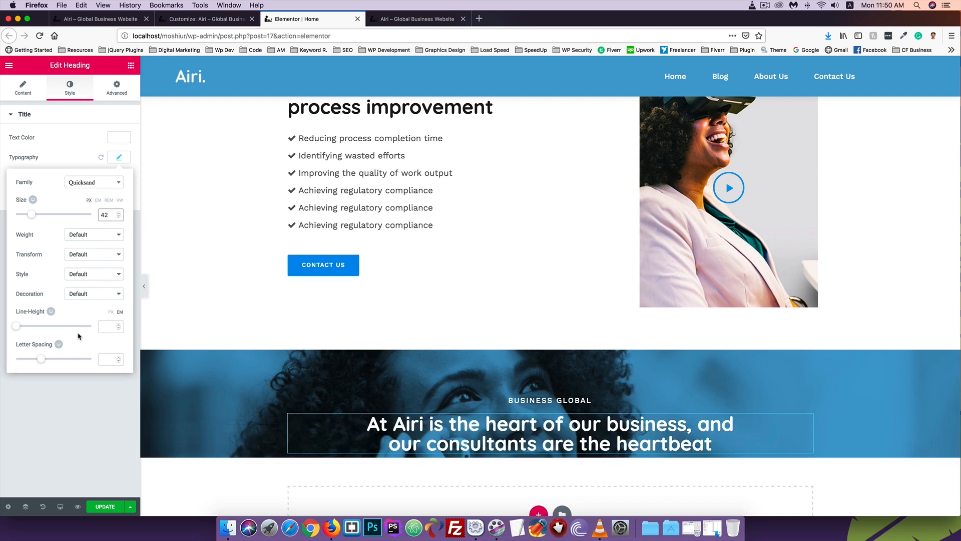
- Set the "At Airi" heading's line height to 48 px and update the page
click(102, 324)
click(111, 313)
click(111, 327)
text(48)
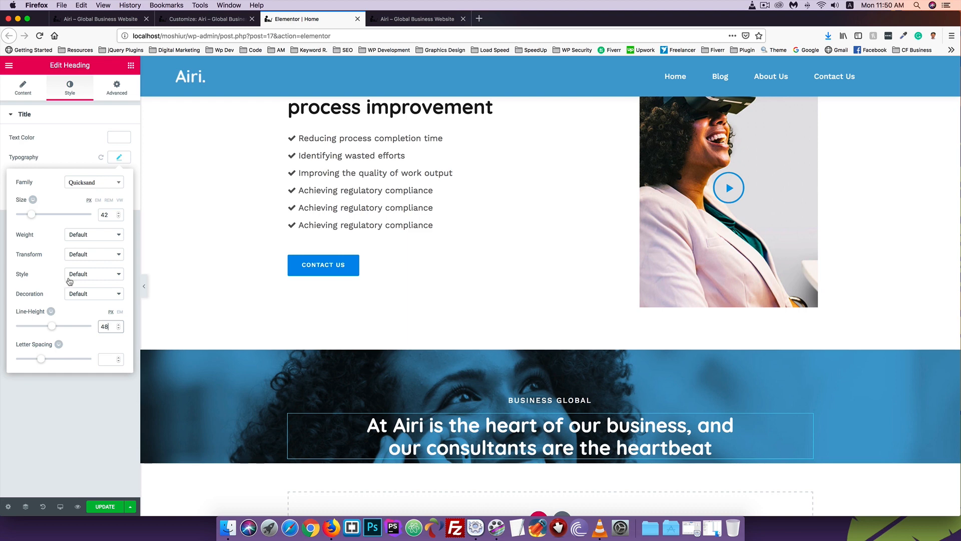
click(99, 511)
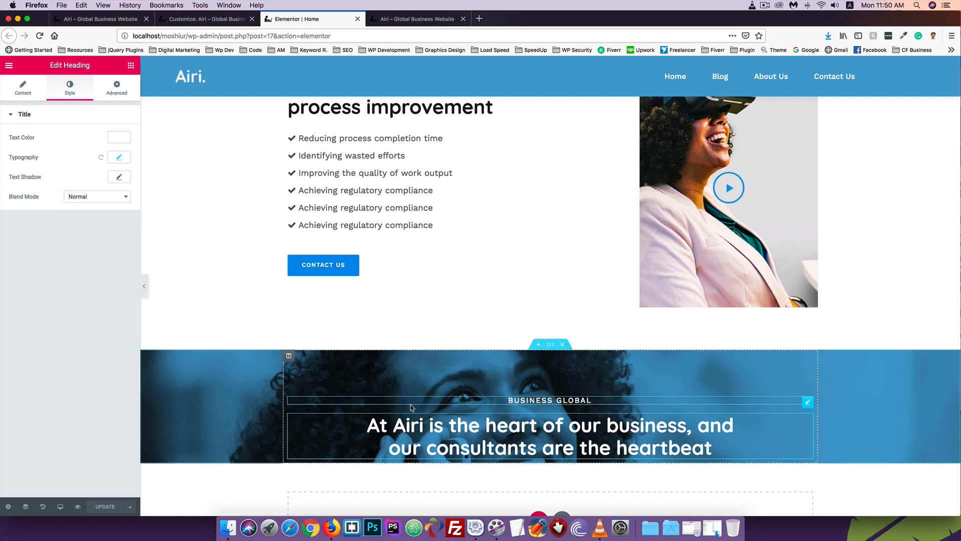
- Unlink the "At Airi" heading's margins and set its bottom margin to 10 px
click(413, 425)
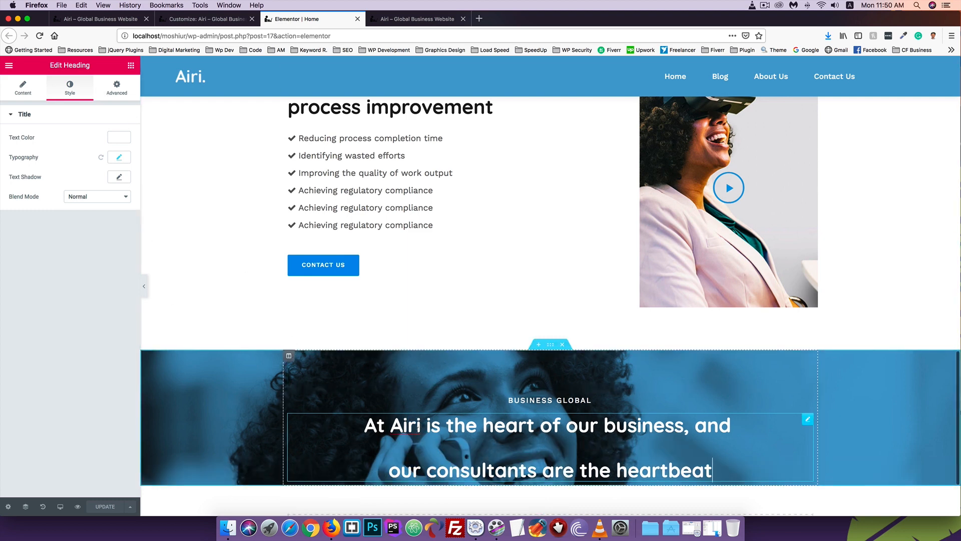
click(117, 89)
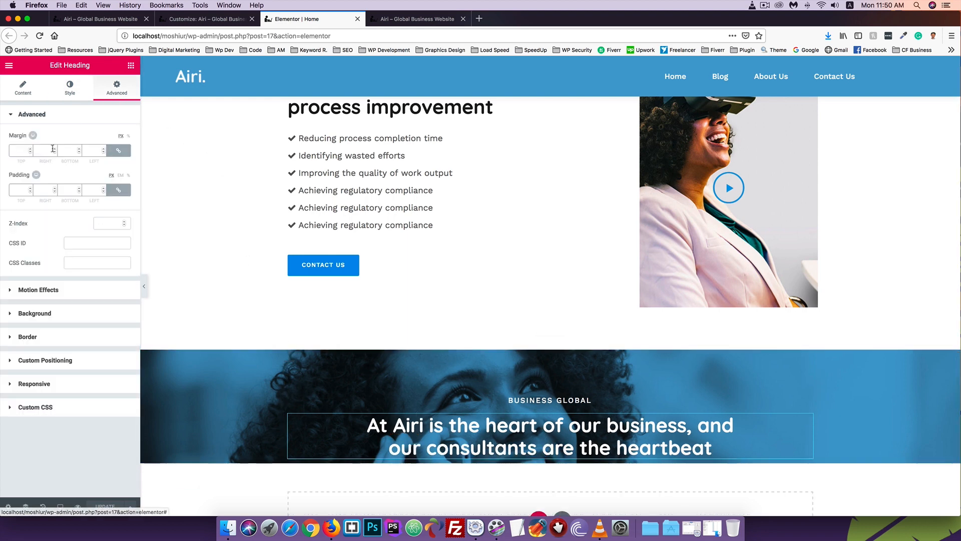
click(118, 151)
double_click(67, 150)
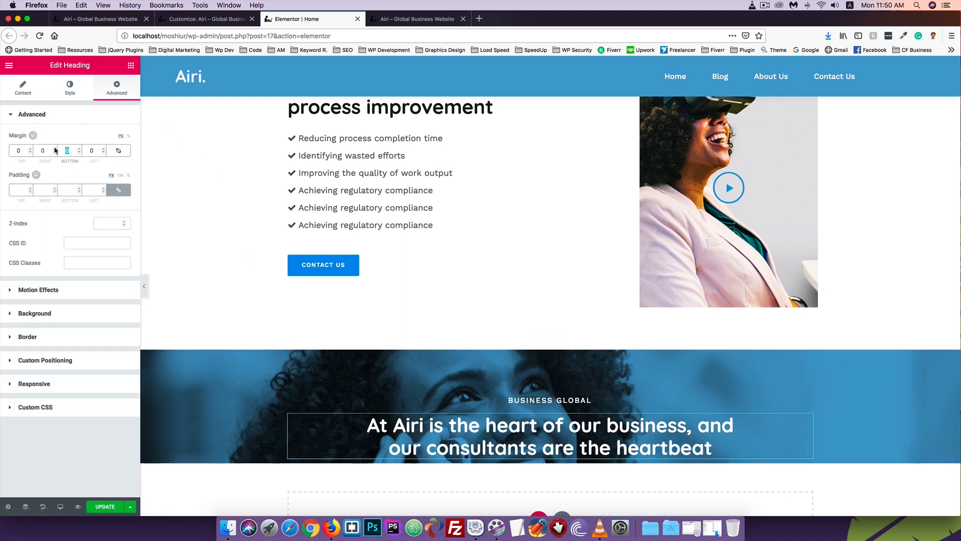
text(10)
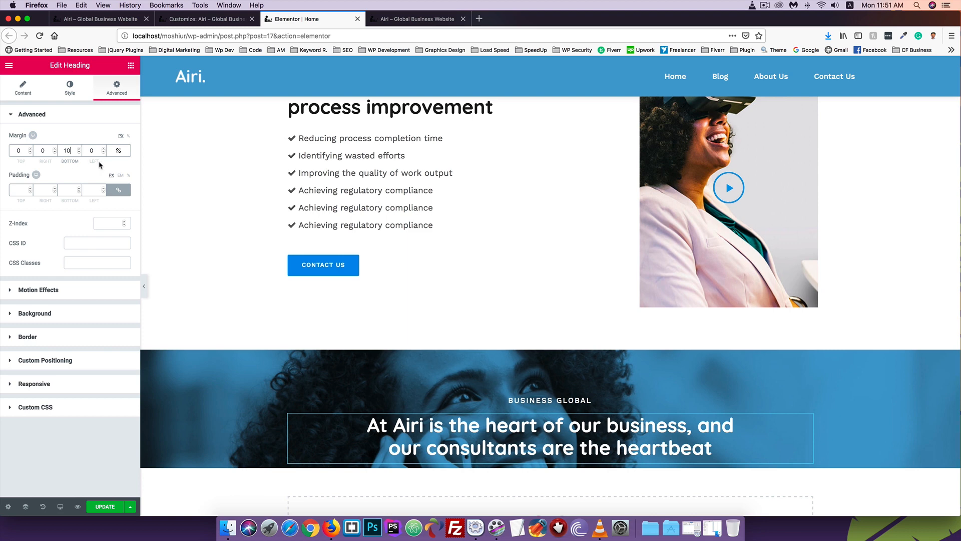
- Find the Spacer widget and place it below the "At Airi" heading in the Business Global banner
click(130, 65)
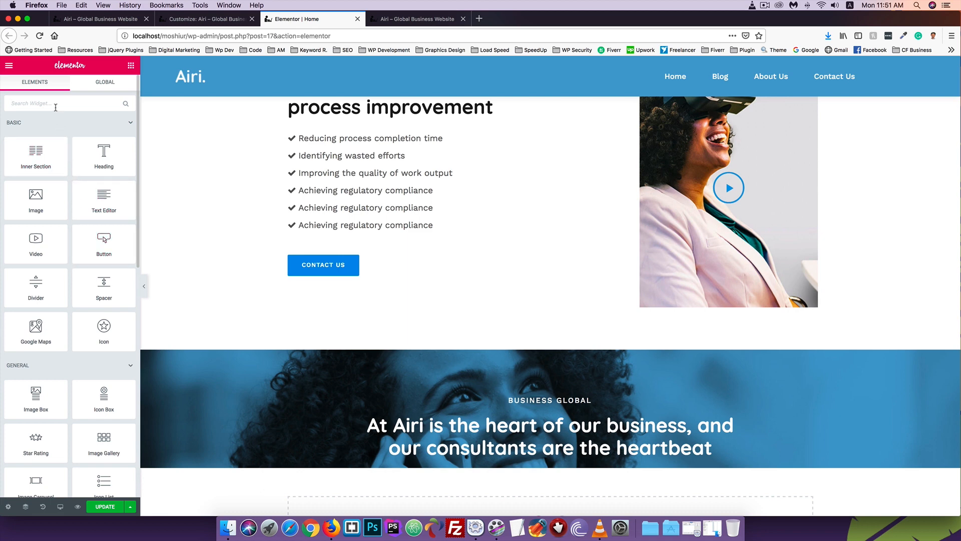
text(spa)
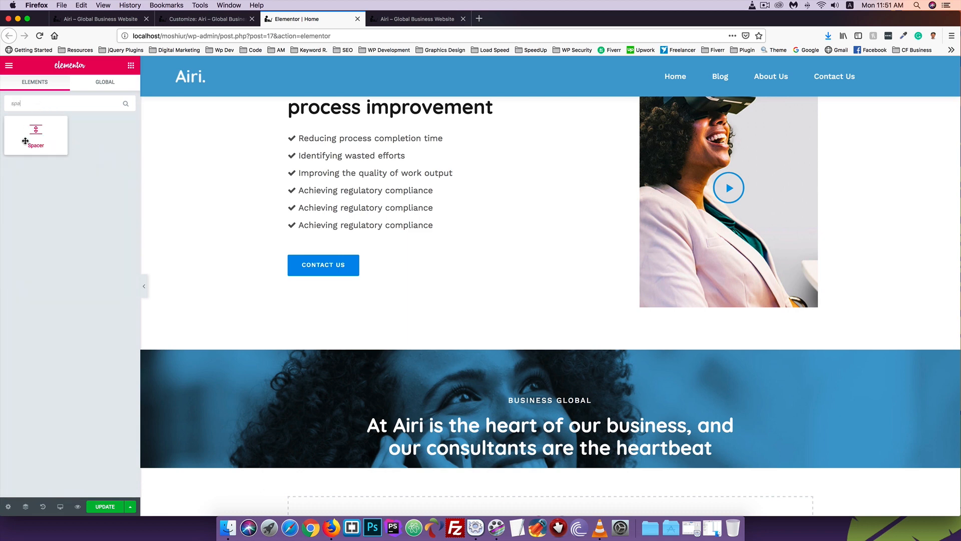
drag(31, 140, 488, 461)
scroll(410, 435, down, 2)
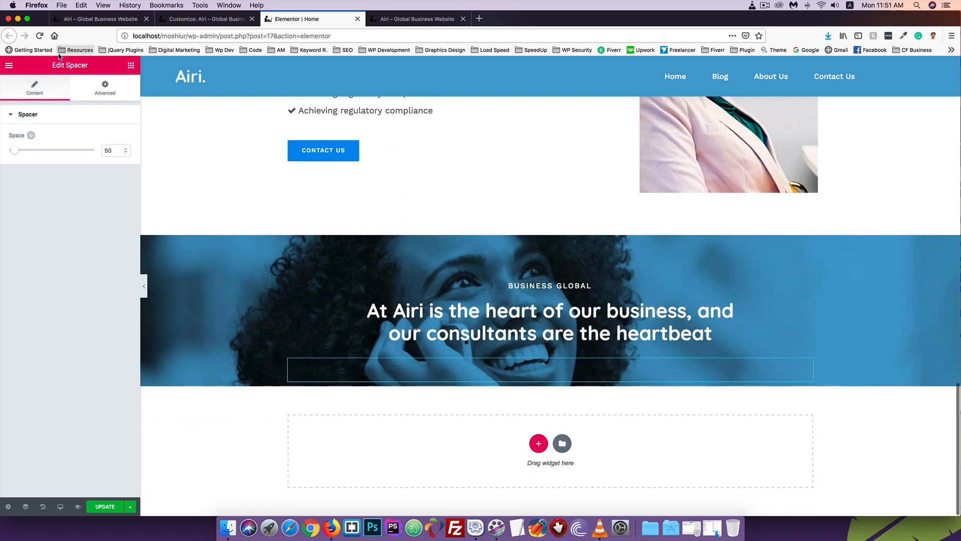
- Check the banner height on the reference site, set the spacer below the heading to 275, and update the page
click(130, 65)
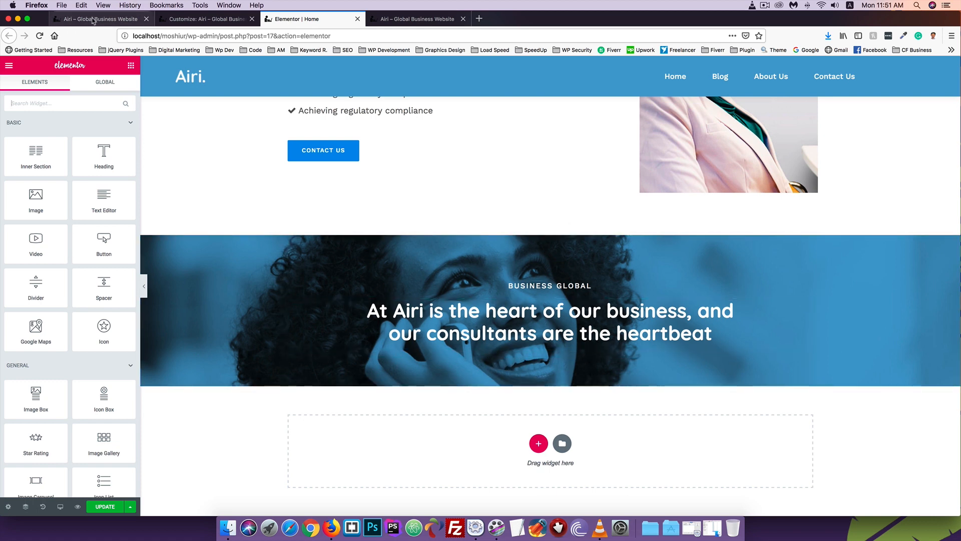
click(93, 20)
scroll(367, 220, down, 1)
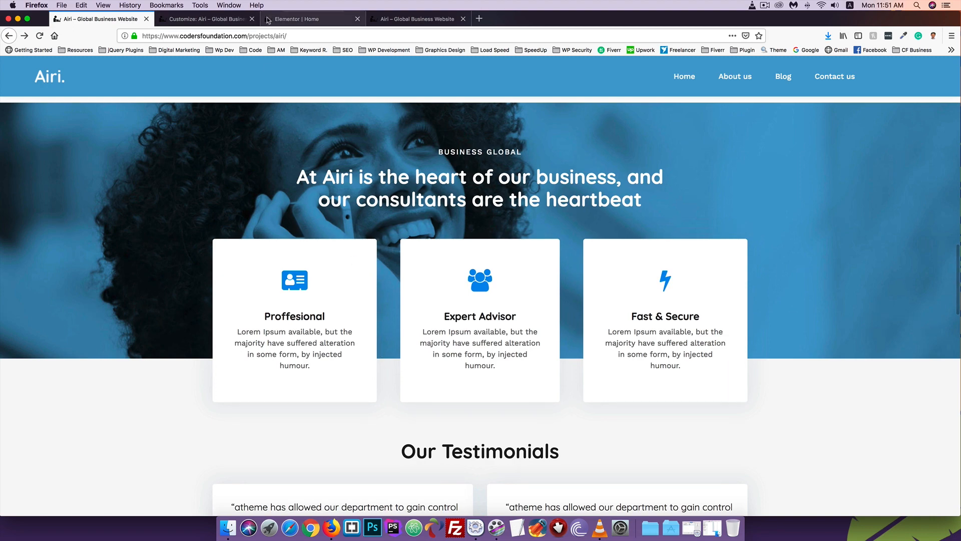
click(205, 19)
click(279, 19)
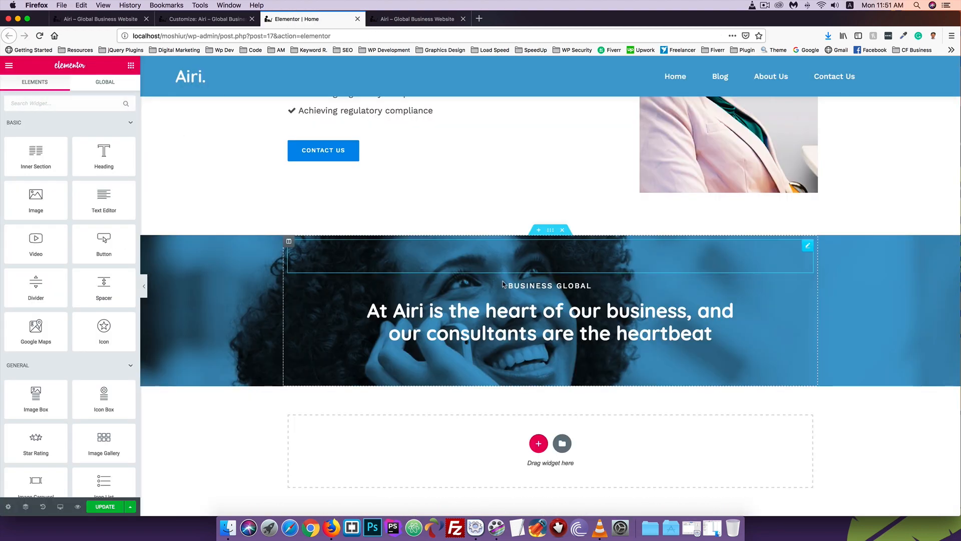
click(489, 365)
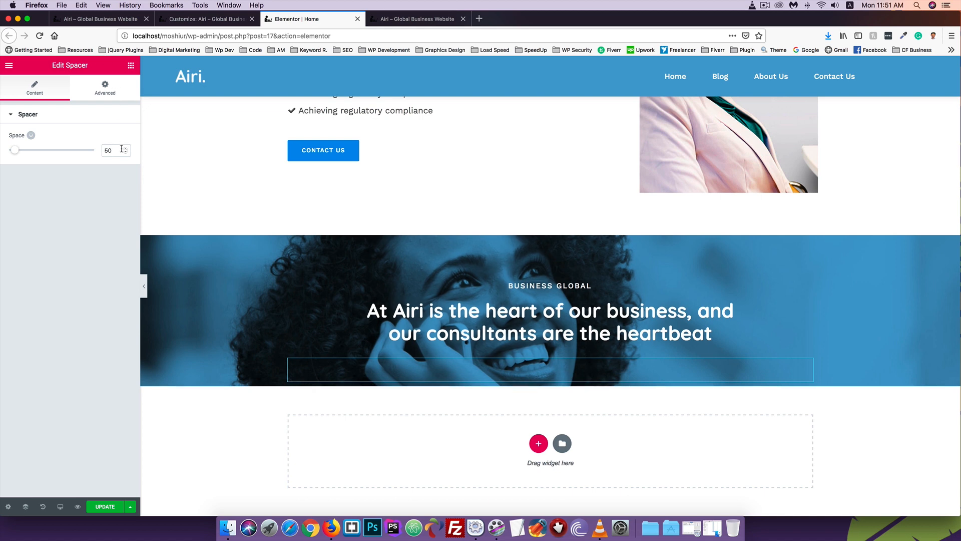
drag(120, 150, 93, 148)
text(275)
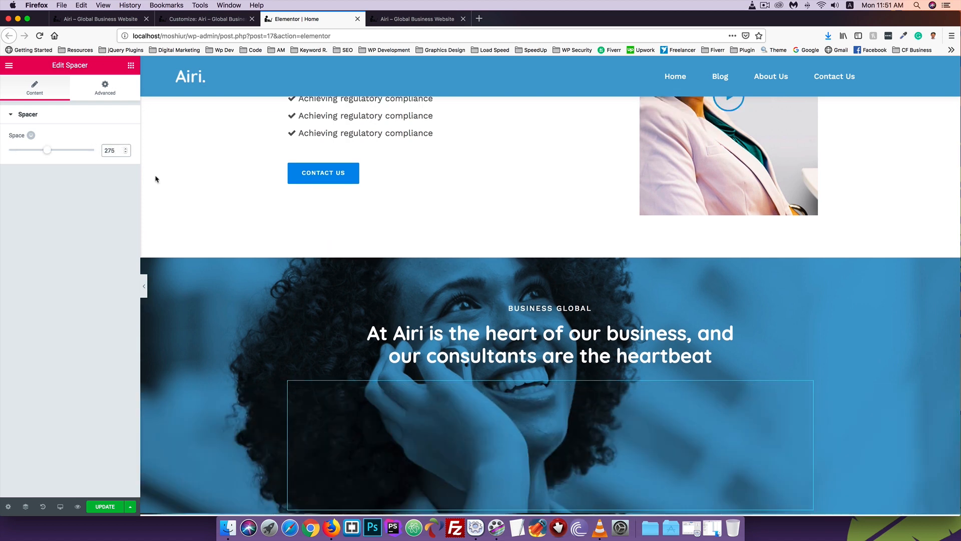
scroll(155, 179, down, 2)
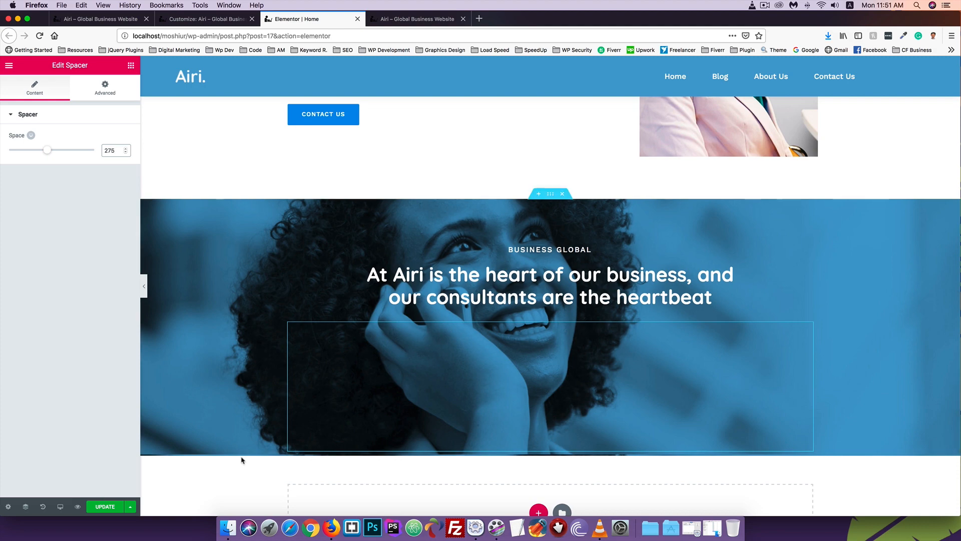
click(101, 505)
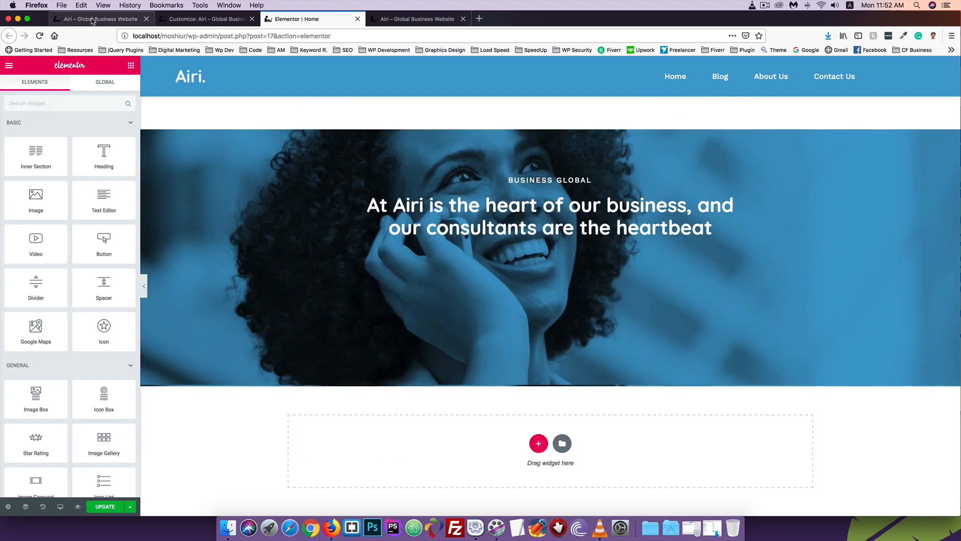
- Review the reference site's card row and add a three-equal-column section below the Business Global banner
click(93, 19)
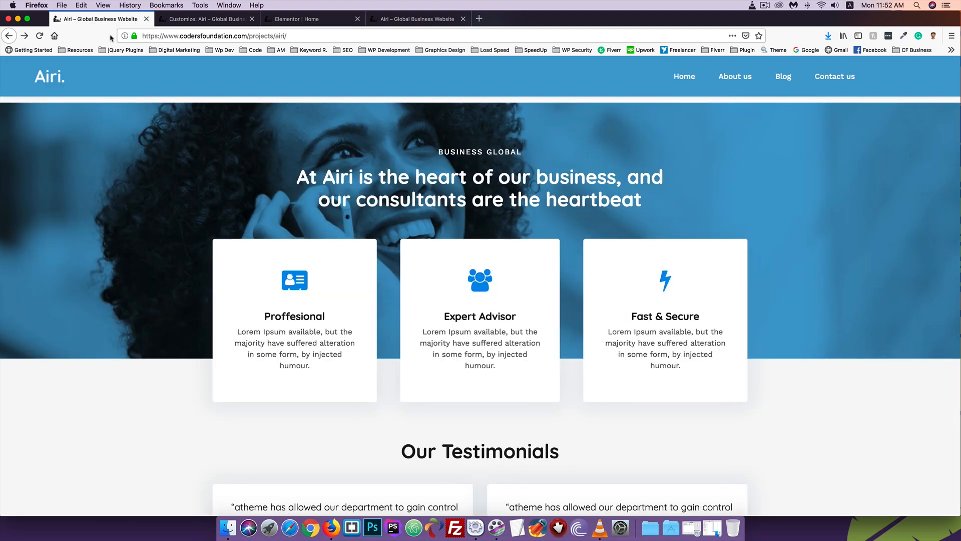
scroll(210, 185, down, 1)
scroll(241, 192, down, 1)
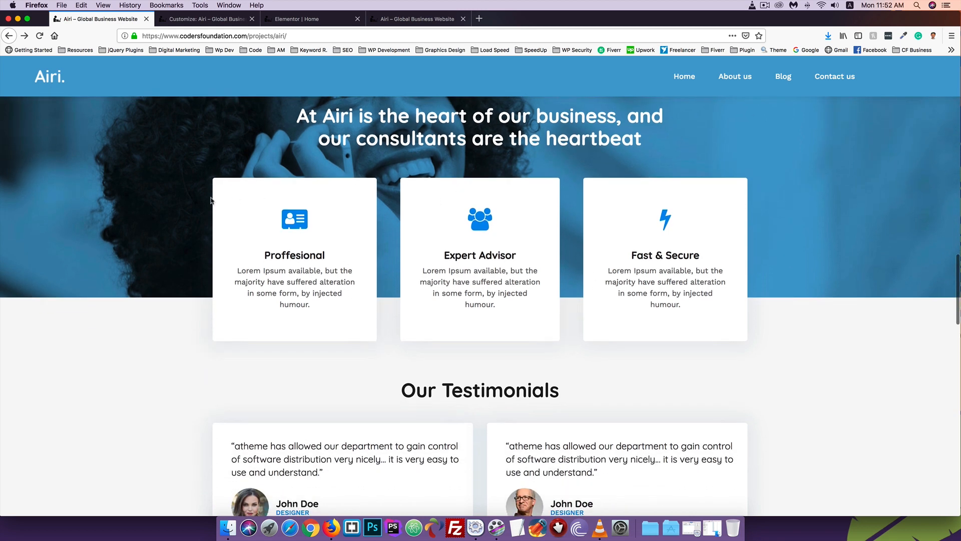
click(297, 19)
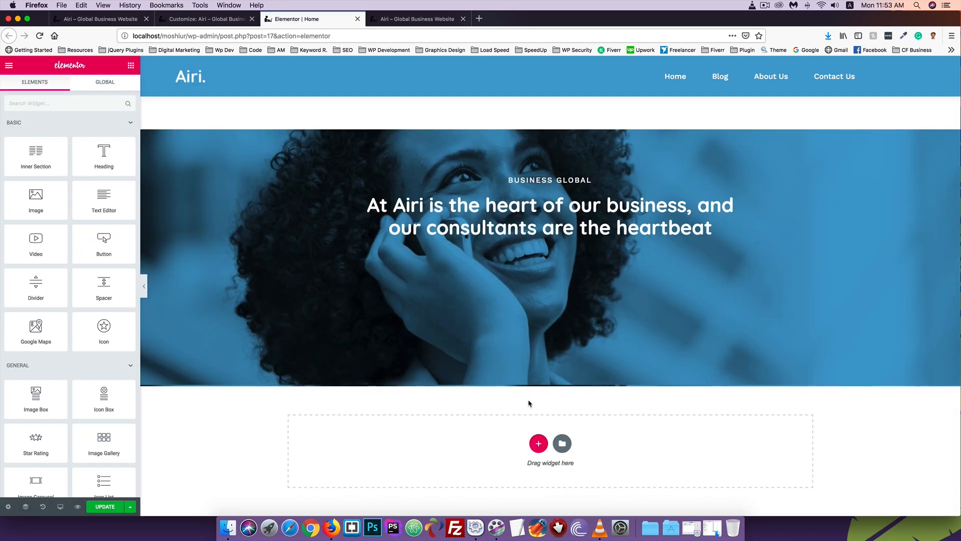
click(537, 443)
scroll(481, 443, down, 1)
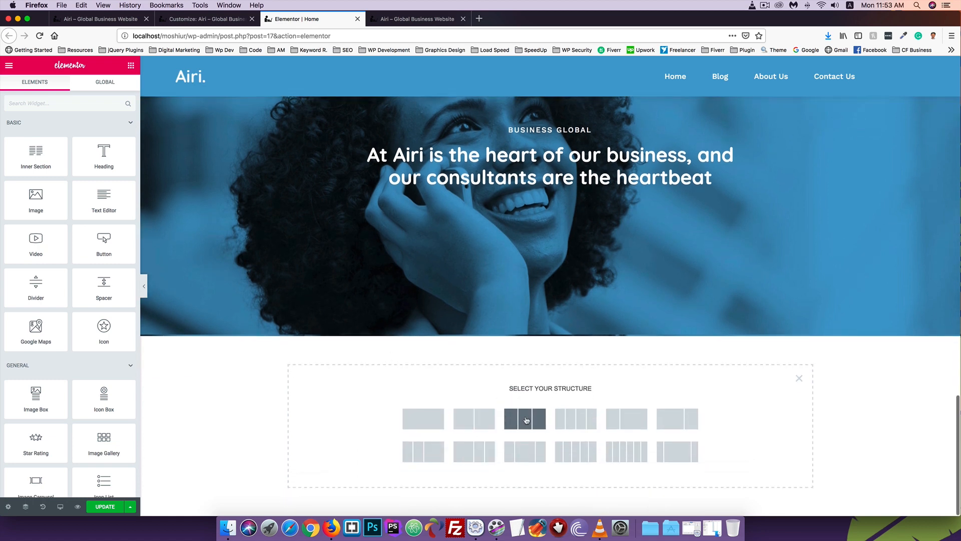
click(526, 420)
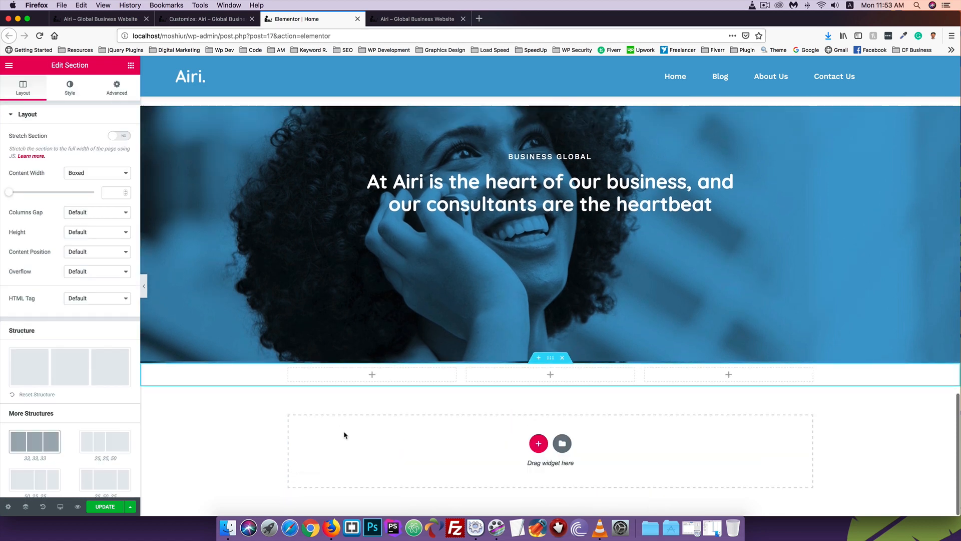
- Compare the reference site's cards under the Business Global banner with its services icon boxes higher up the page
click(75, 19)
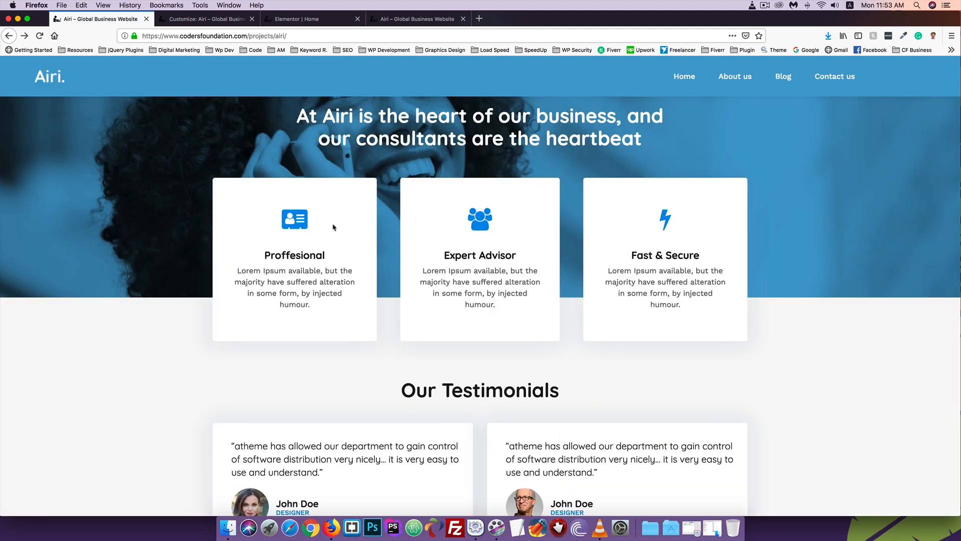
scroll(288, 213, up, 15)
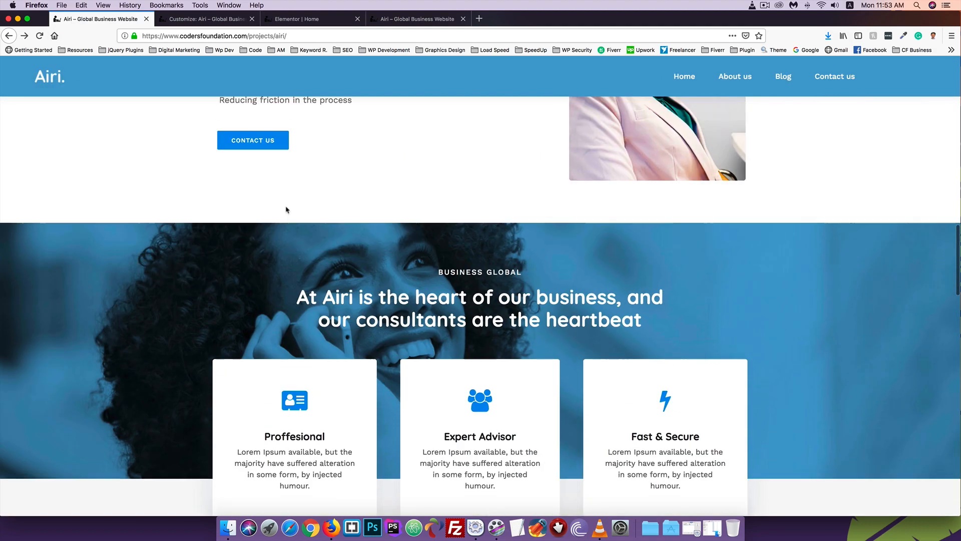
scroll(287, 210, up, 2)
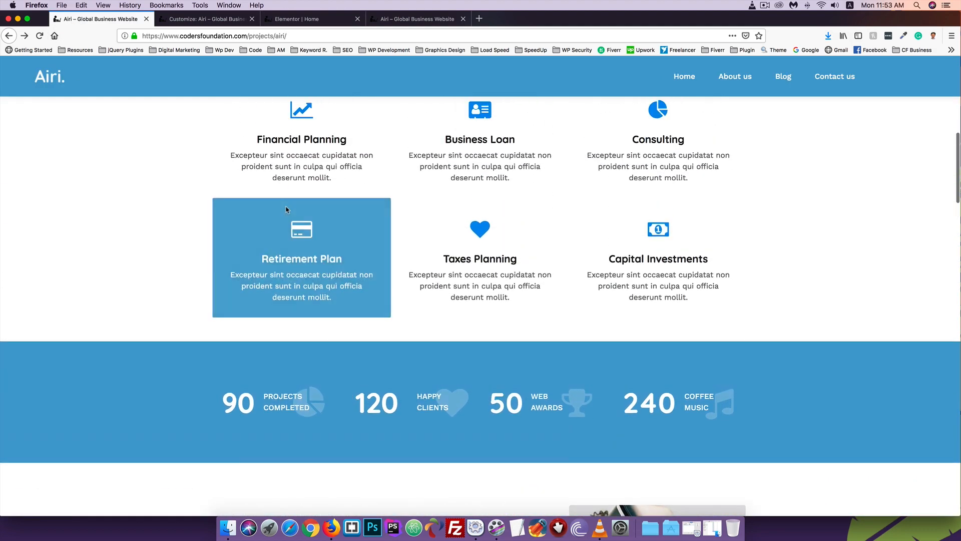
scroll(311, 236, down, 7)
scroll(310, 236, down, 8)
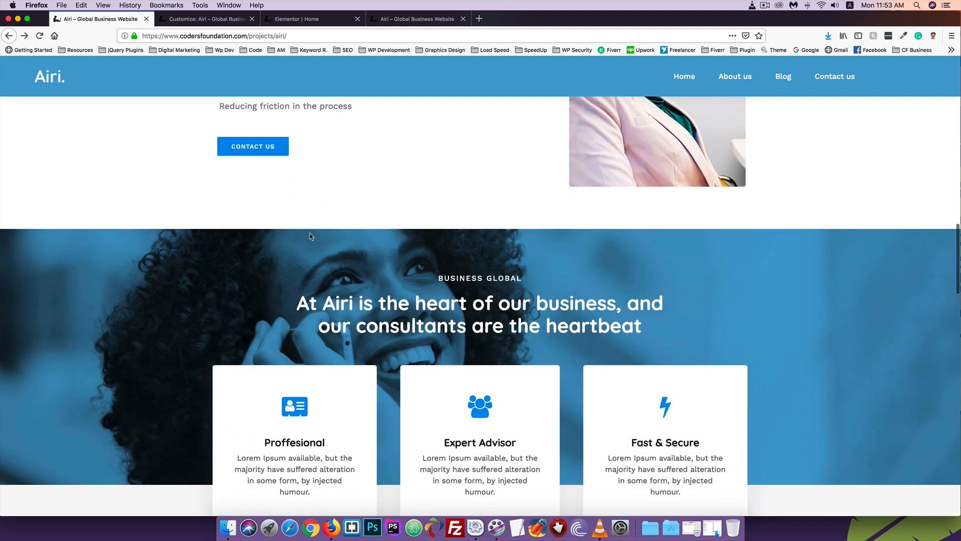
scroll(311, 236, up, 10)
scroll(311, 237, up, 5)
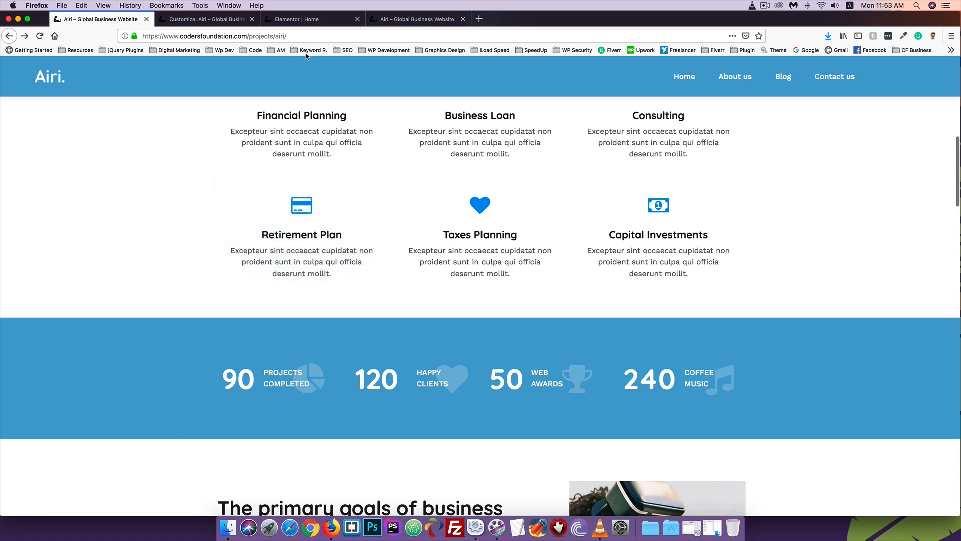
- Copy the first Financial Planning icon box from the services section and paste it into the first column of the new three-column section
click(297, 18)
scroll(291, 167, up, 15)
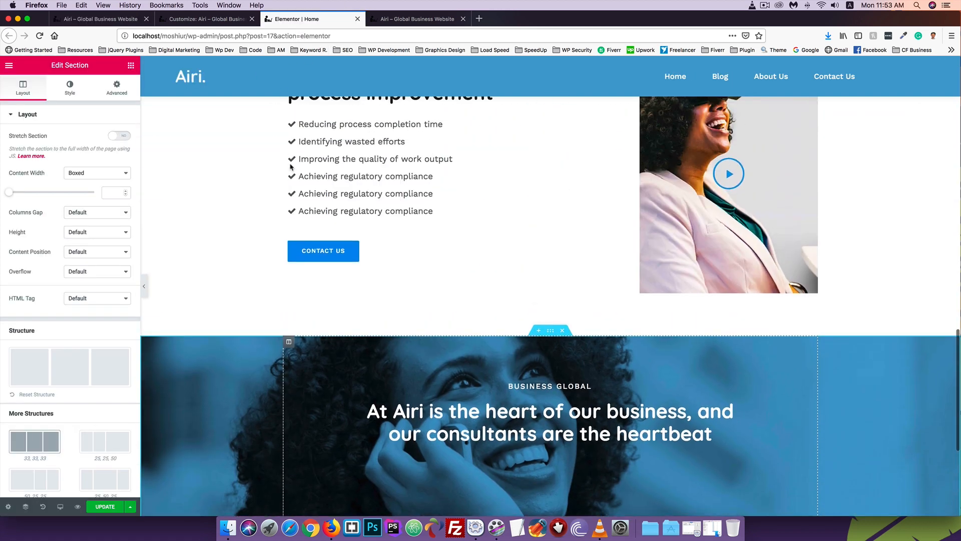
scroll(290, 167, up, 5)
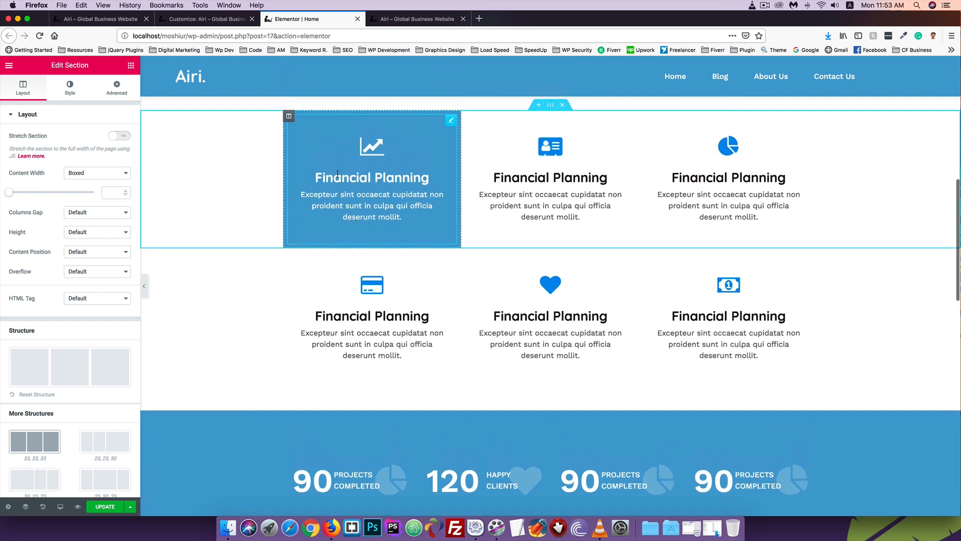
right_click(344, 171)
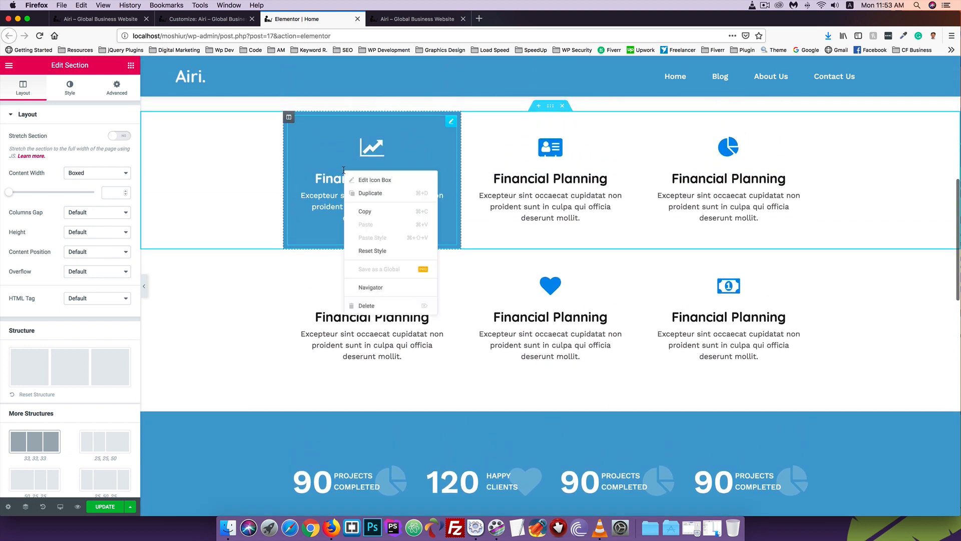
click(367, 212)
scroll(264, 248, up, 12)
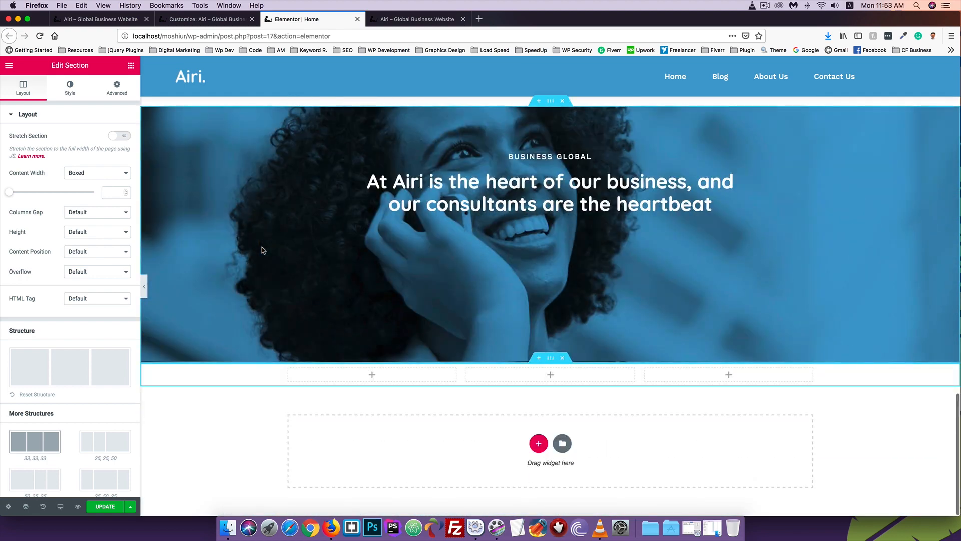
right_click(372, 377)
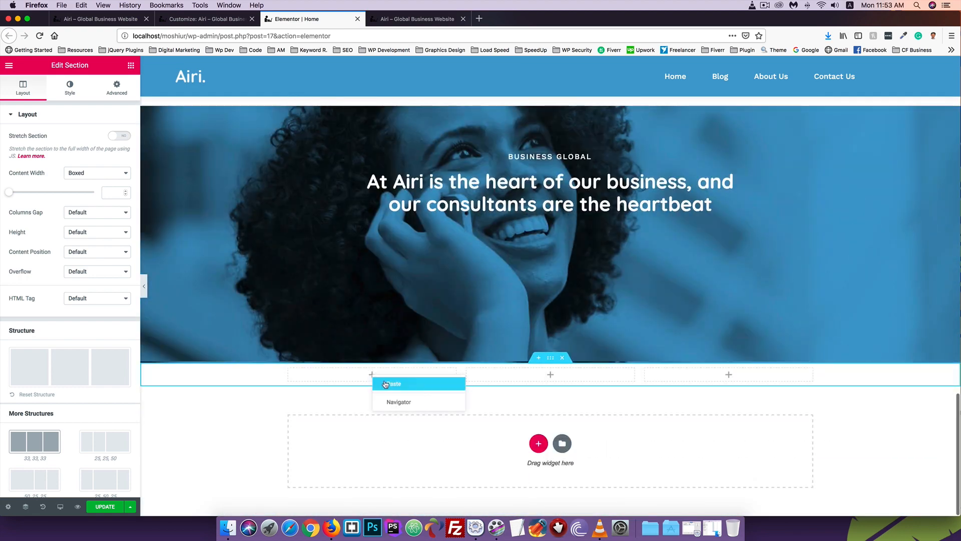
click(386, 384)
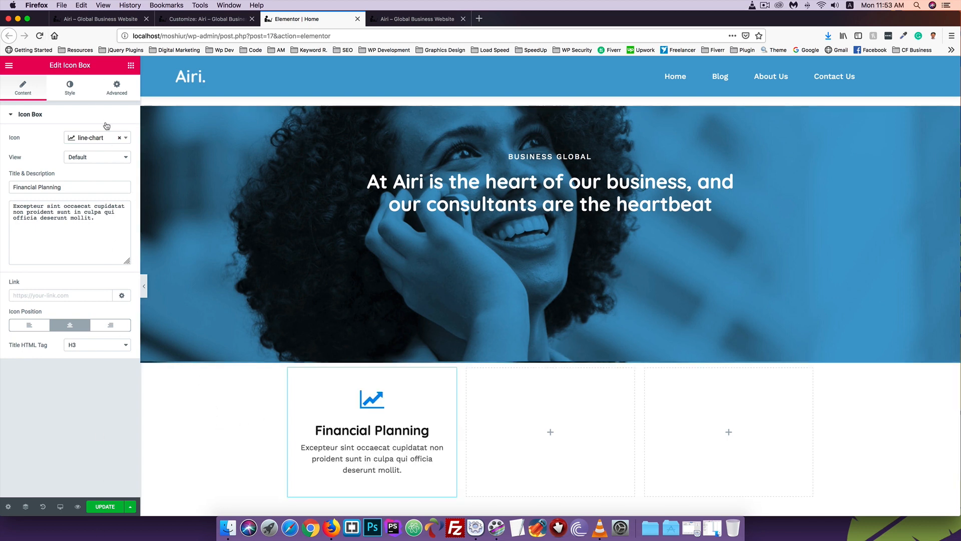
- Remove the hover-white-style CSS class from the pasted icon box and update the page
click(117, 88)
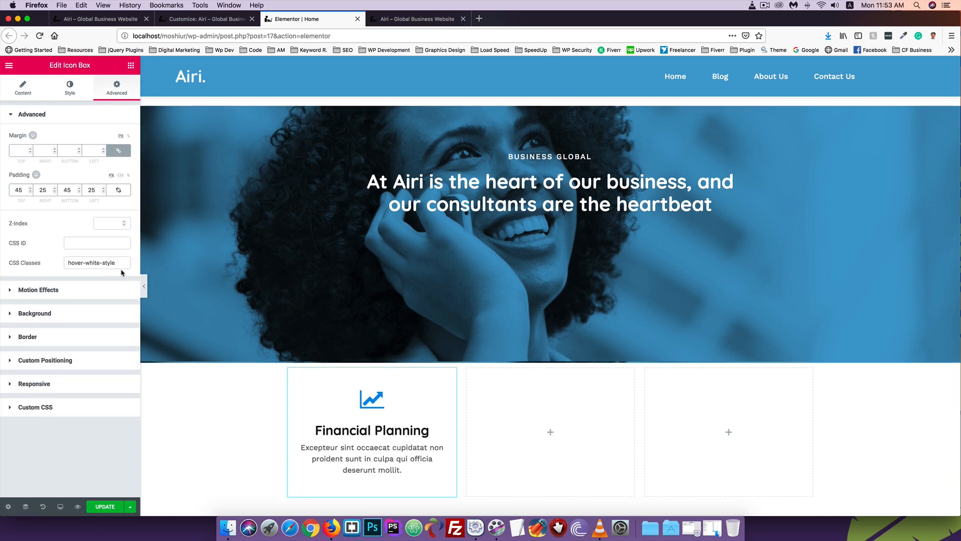
drag(118, 263, 40, 265)
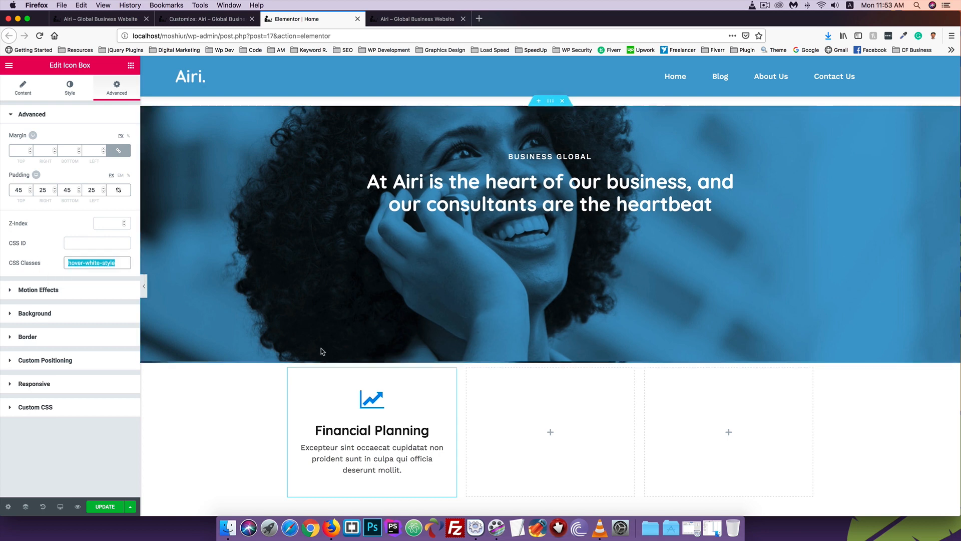
key(BackSpace)
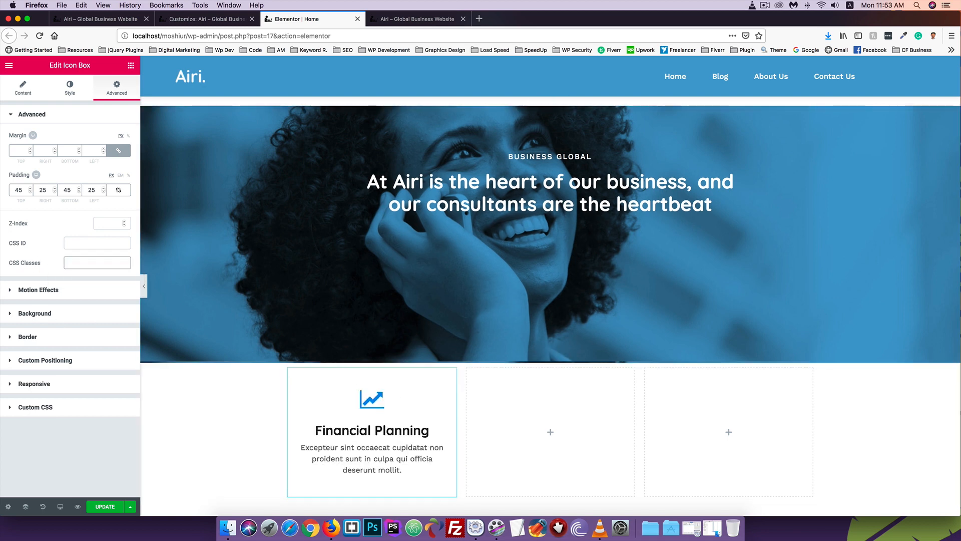
click(99, 506)
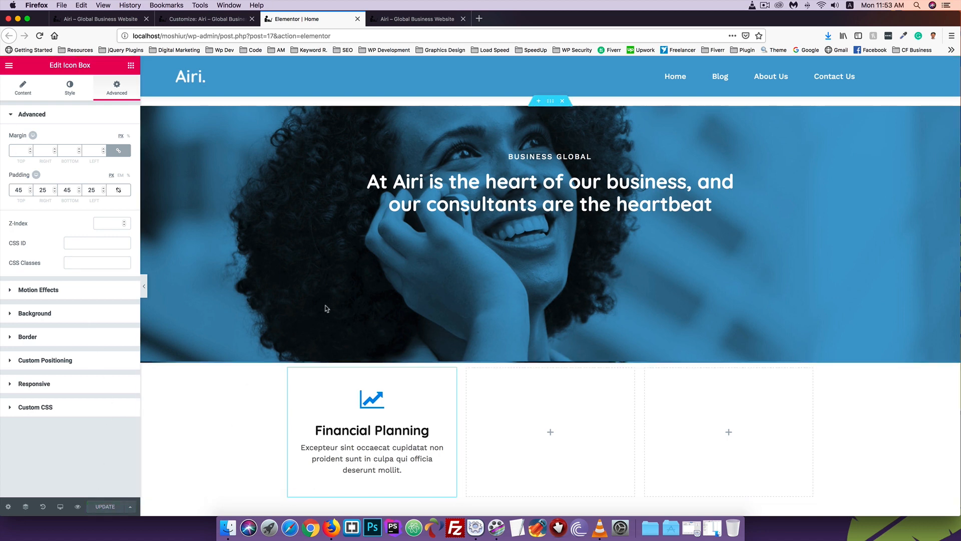
- Copy the first card's title from the reference site, set it as the pasted icon box's title, Proffesional, and update the page
click(105, 19)
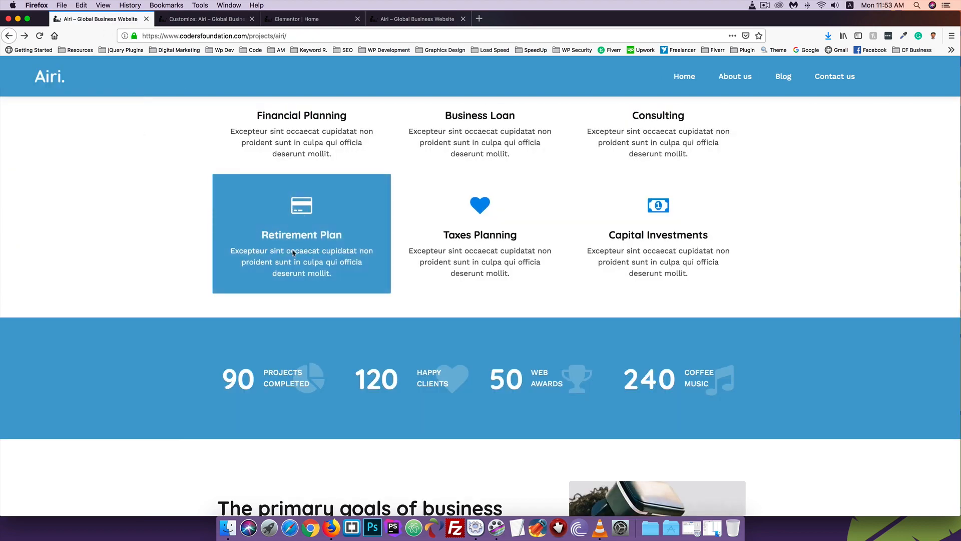
scroll(188, 296, down, 12)
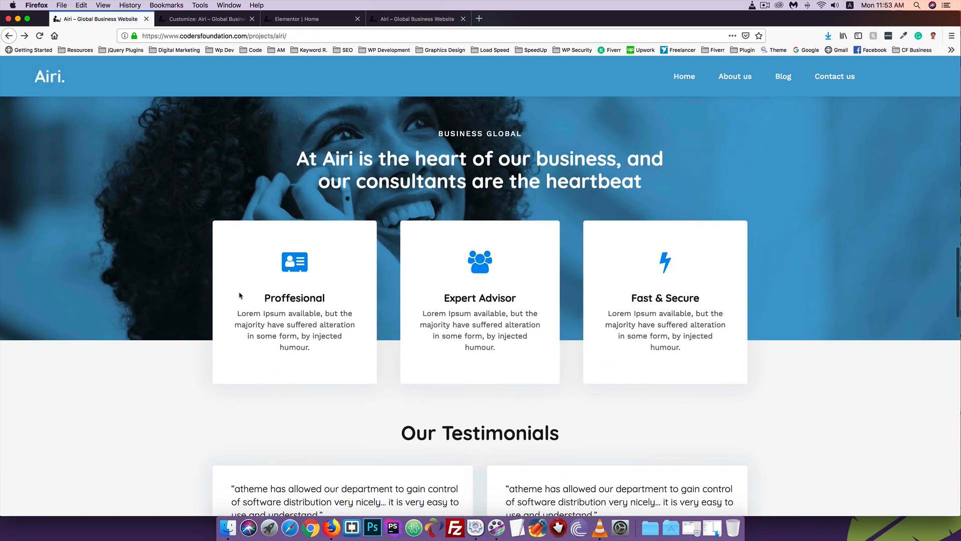
drag(329, 301, 252, 299)
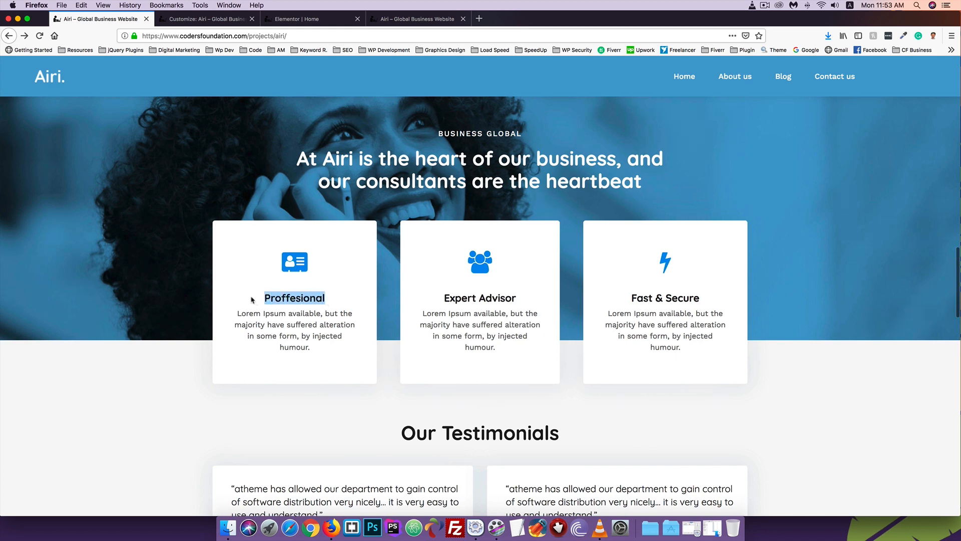
click(298, 19)
scroll(311, 401, down, 2)
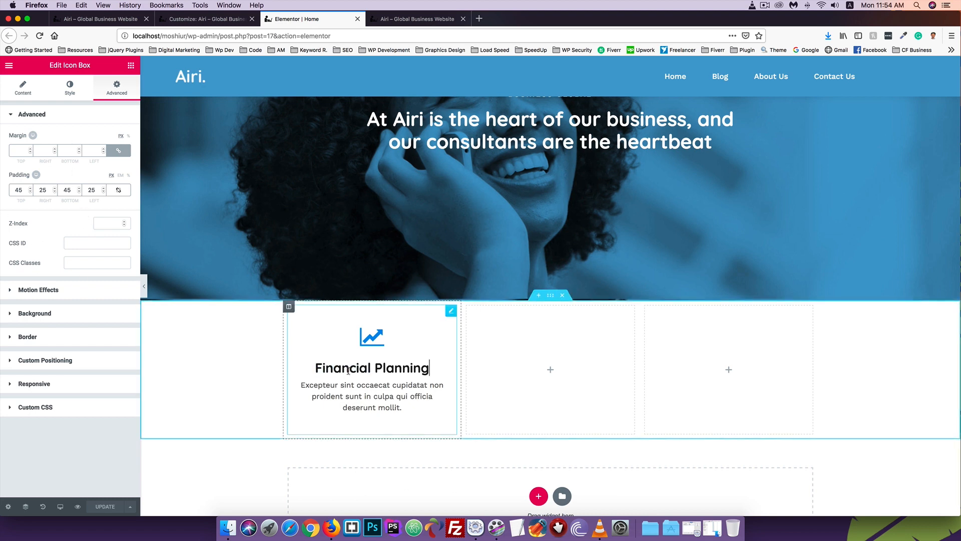
click(67, 90)
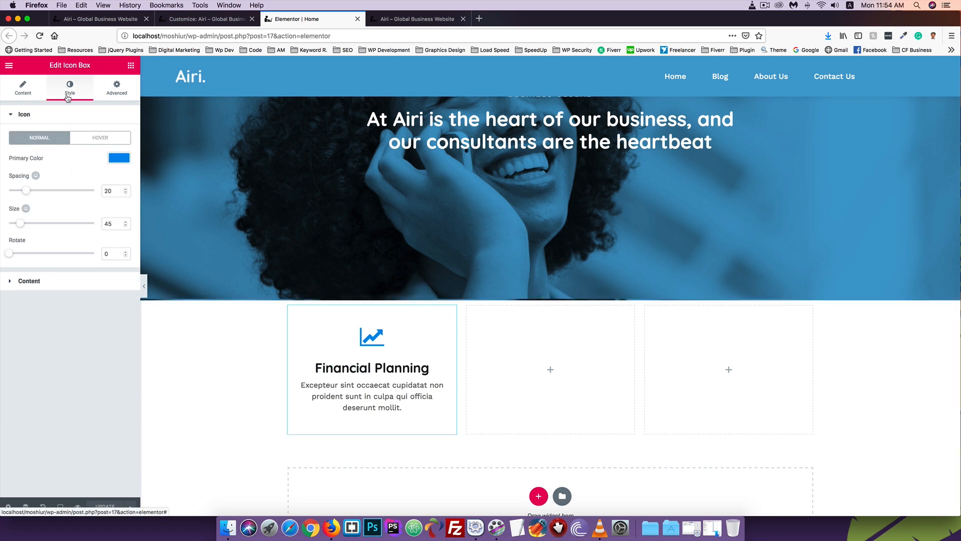
click(22, 92)
drag(71, 188, 1, 184)
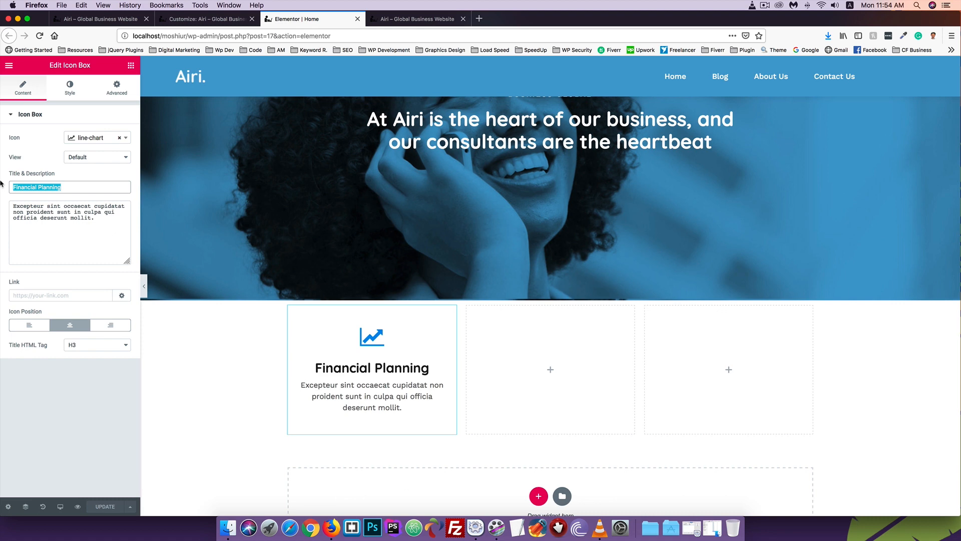
text(Proffesional)
click(105, 506)
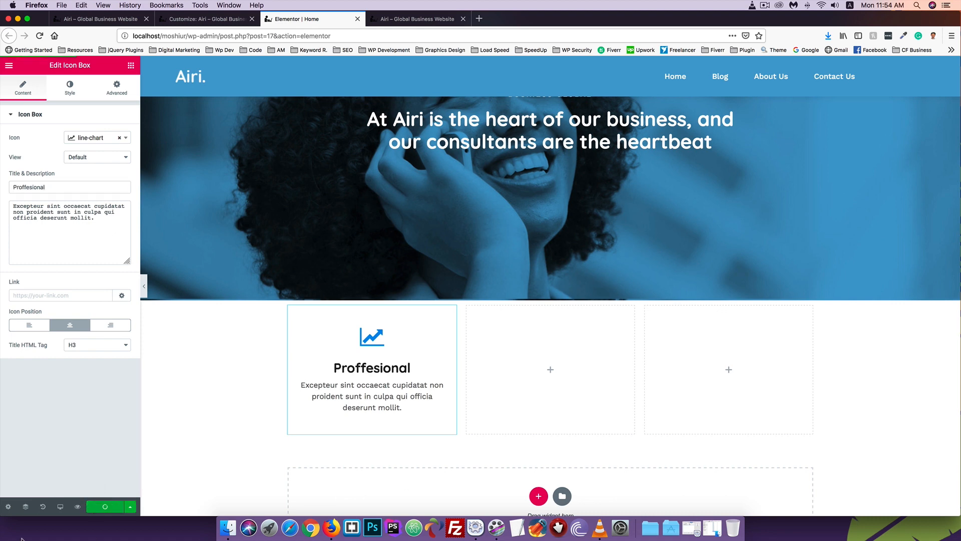
- Reload the live page and compare its Proffesional icon box with the reference site's cards overlapping the Business Global banner
click(417, 18)
key(super+r)
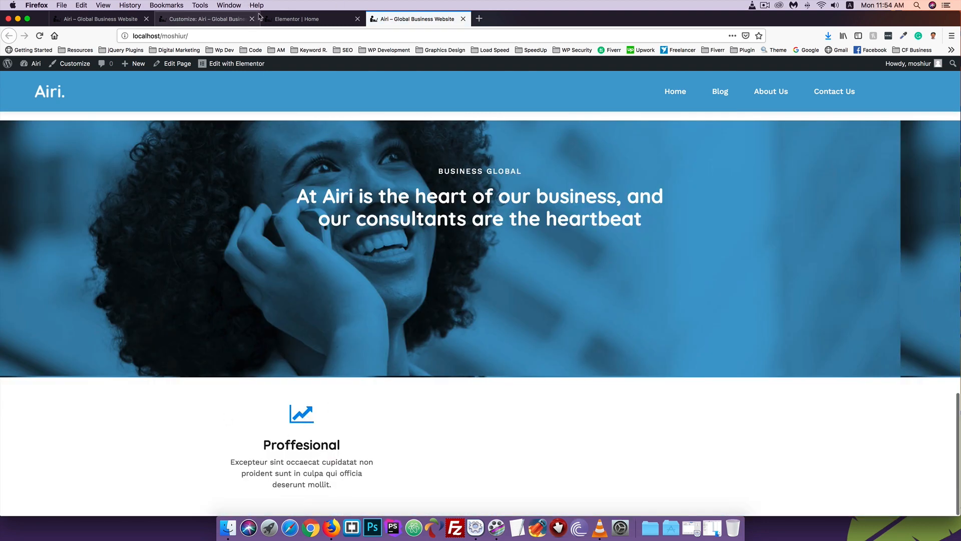
click(95, 19)
scroll(119, 238, down, 2)
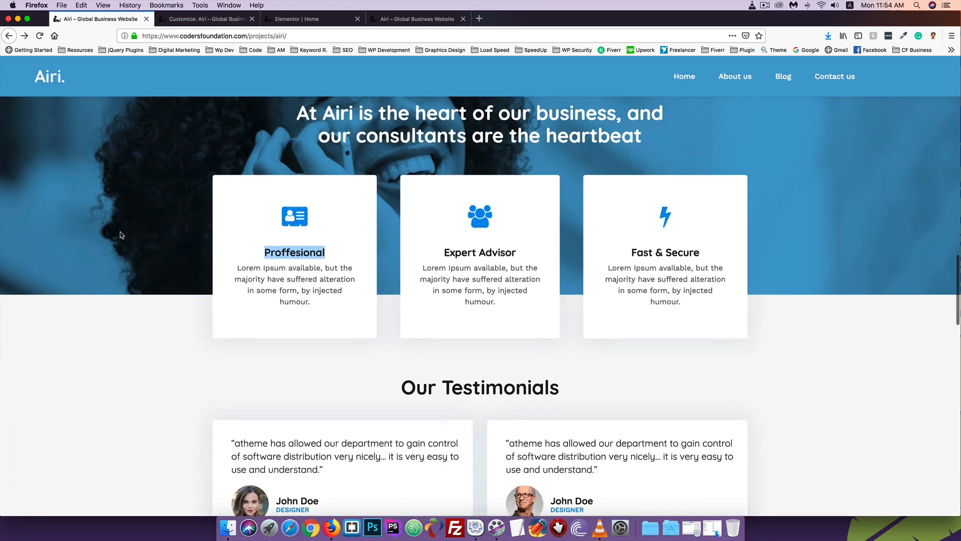
click(204, 22)
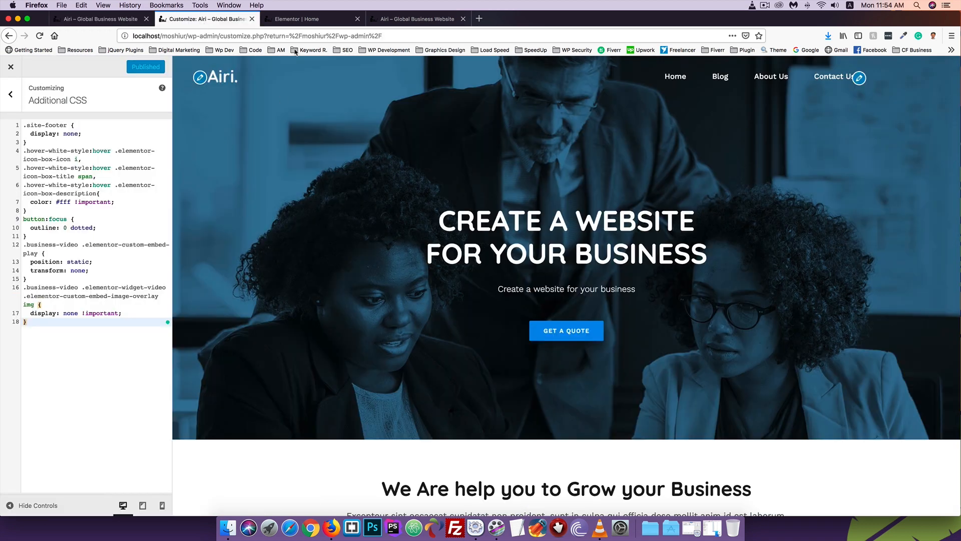
click(416, 19)
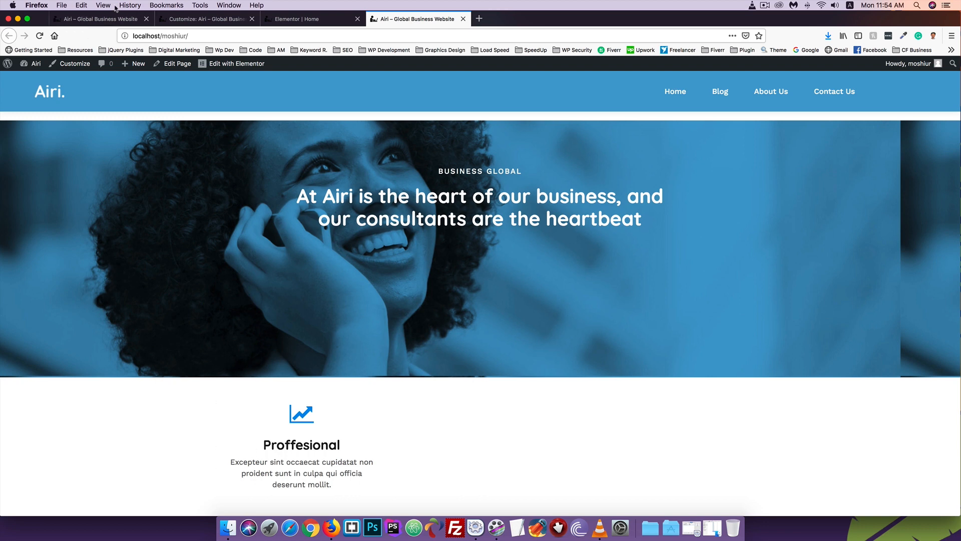
click(118, 20)
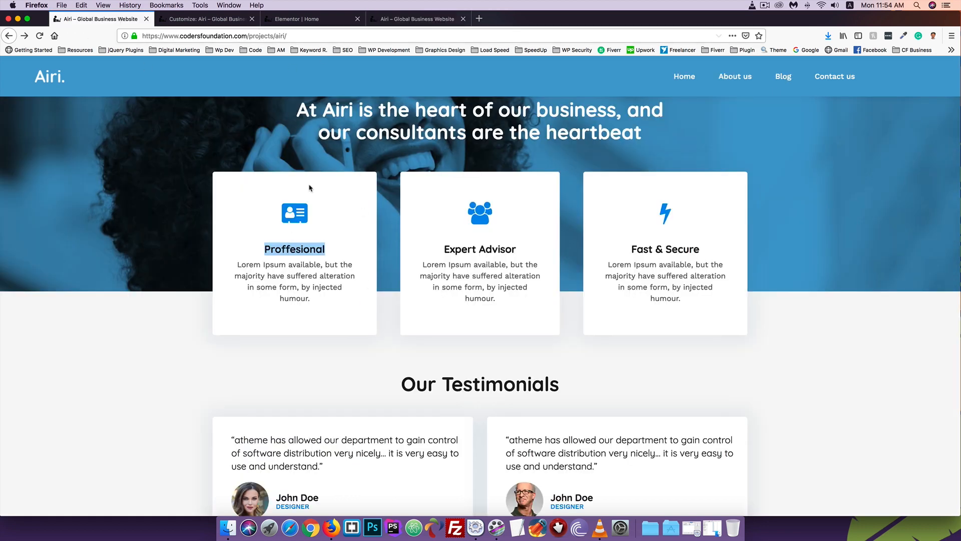
click(281, 260)
scroll(278, 252, up, 2)
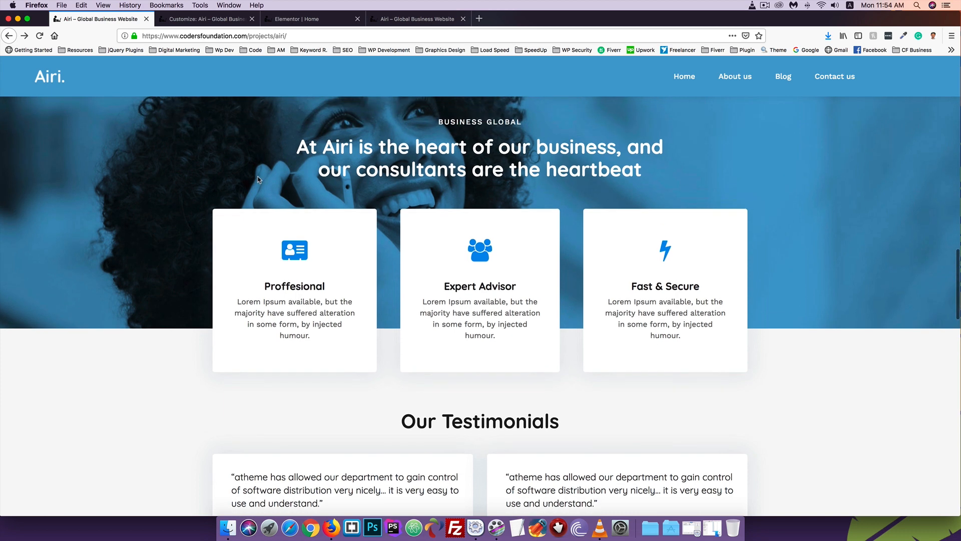
- Set the three-column section's top margin to -255 px with unlinked margins, update the page and reload the editor and live page
click(220, 19)
click(288, 19)
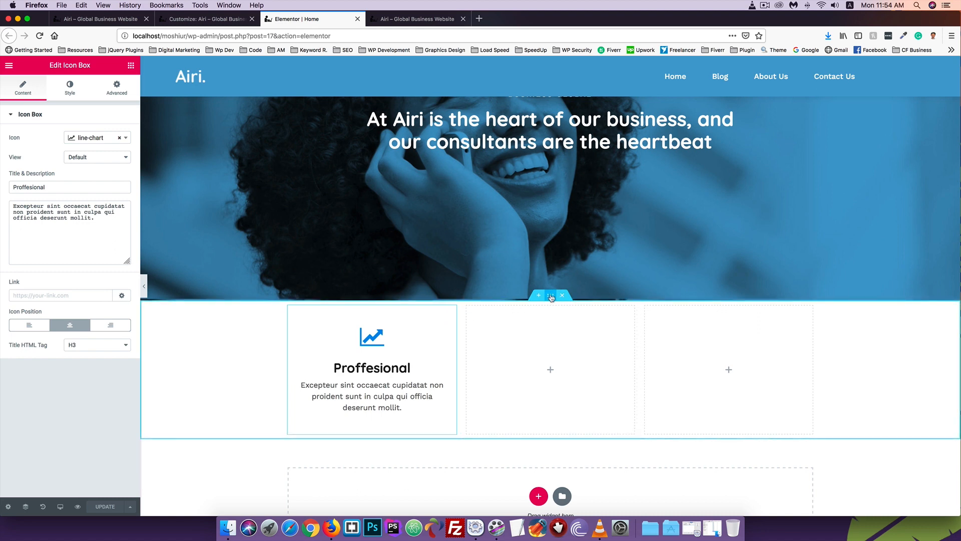
click(552, 297)
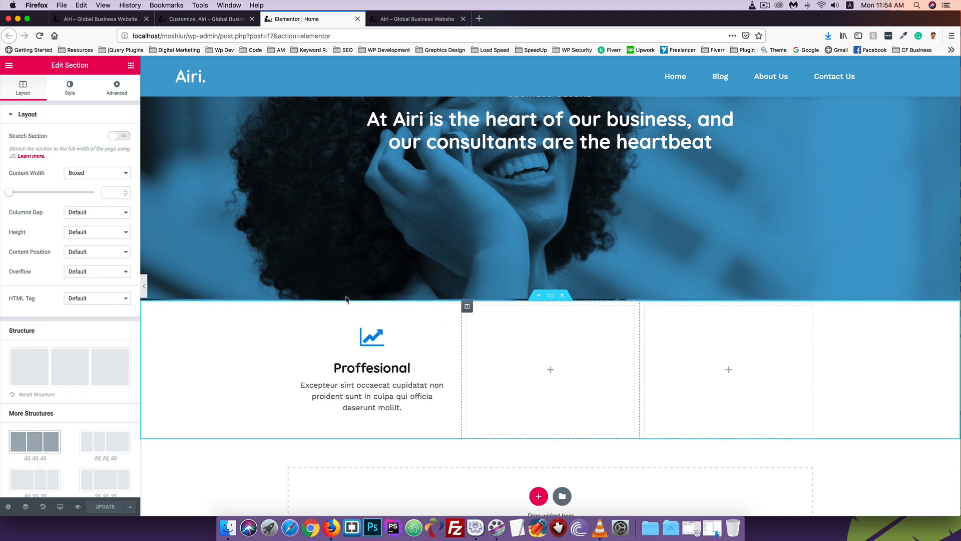
click(117, 90)
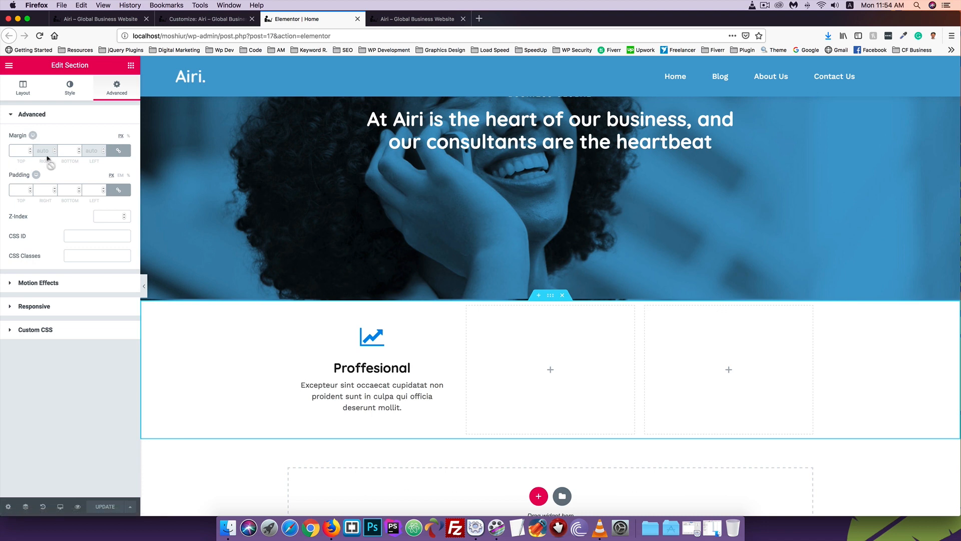
click(118, 150)
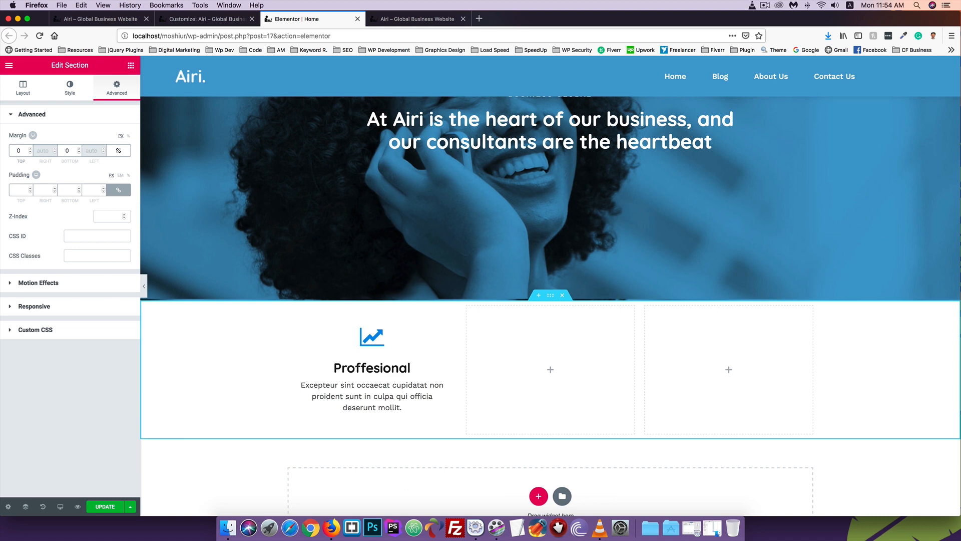
text(255)
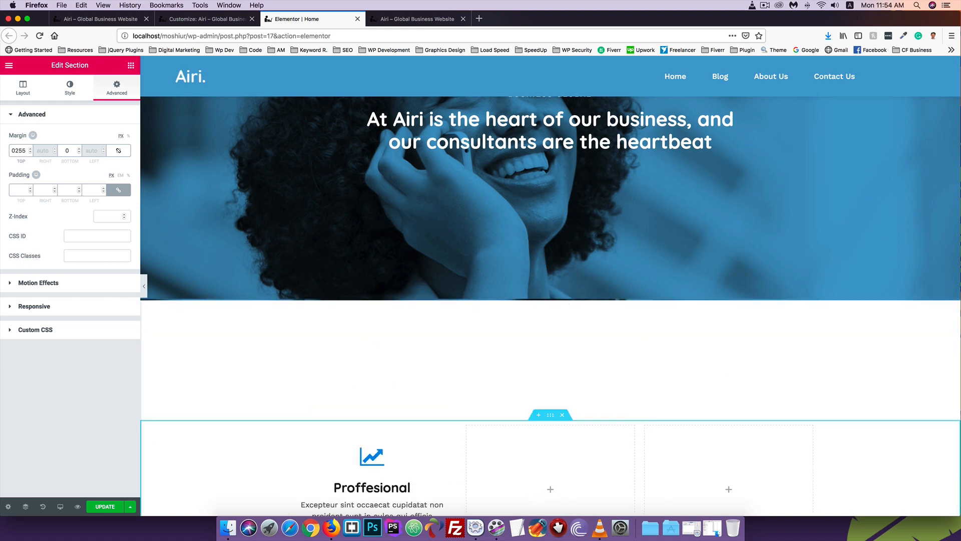
key(BackSpace)
key(BackSpace)
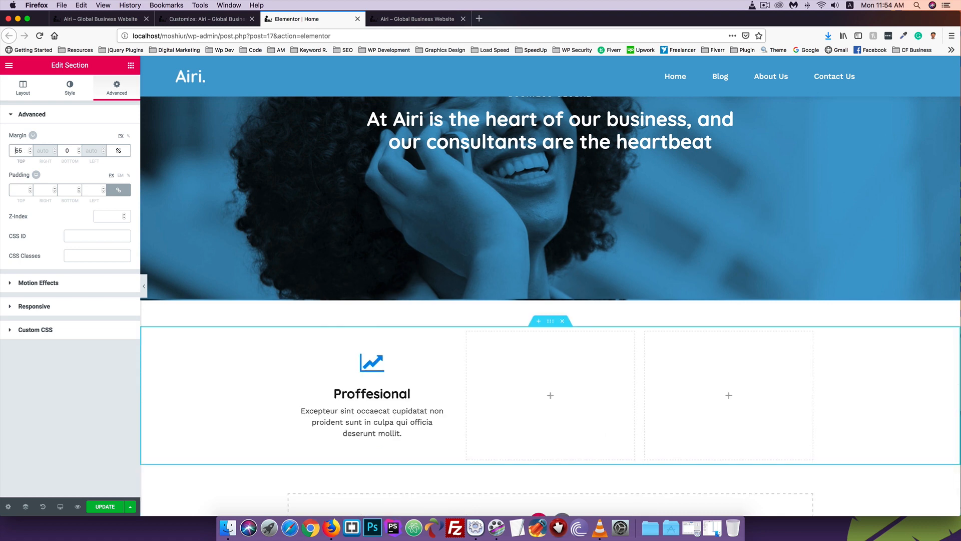
text(-2)
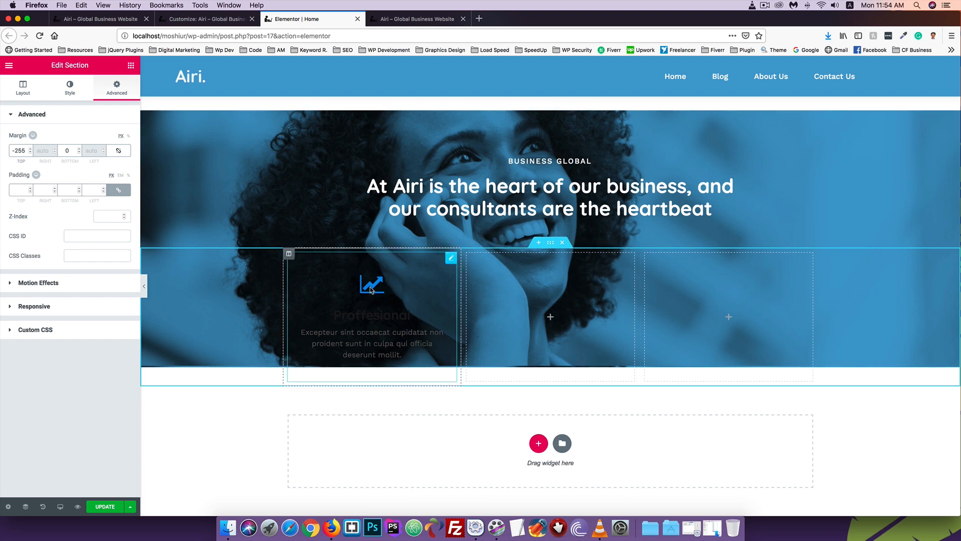
click(105, 507)
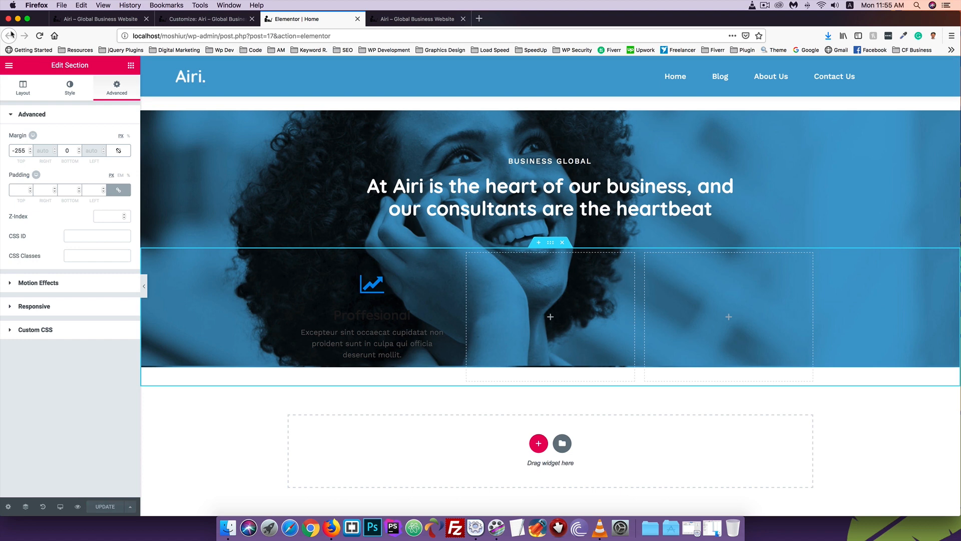
click(39, 36)
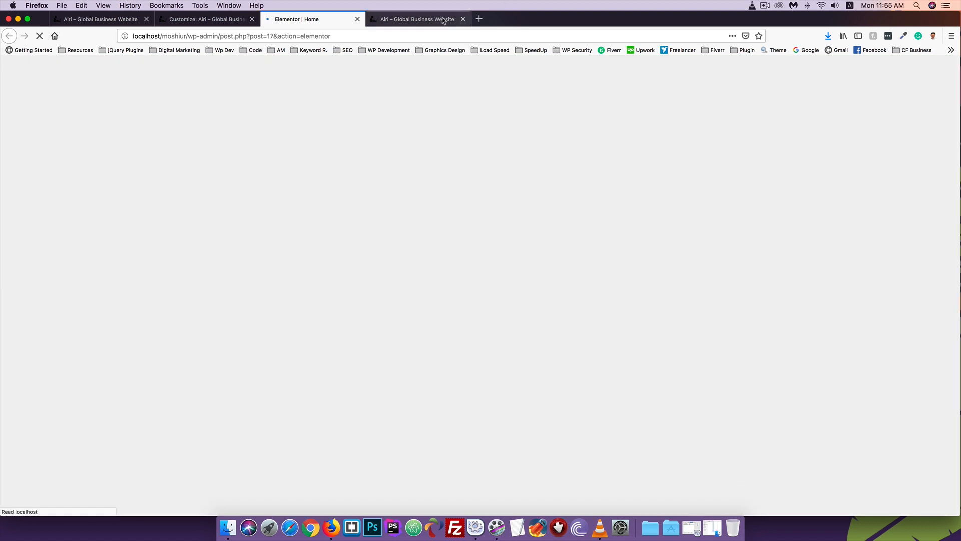
click(443, 20)
click(40, 36)
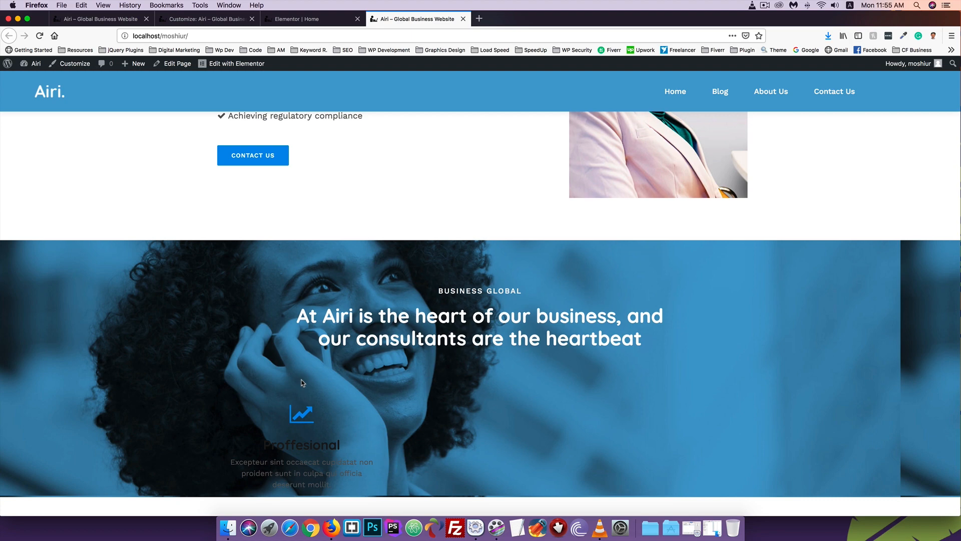
- Set the primary icon color of the Proffesional icon box to white
click(285, 20)
scroll(396, 258, down, 20)
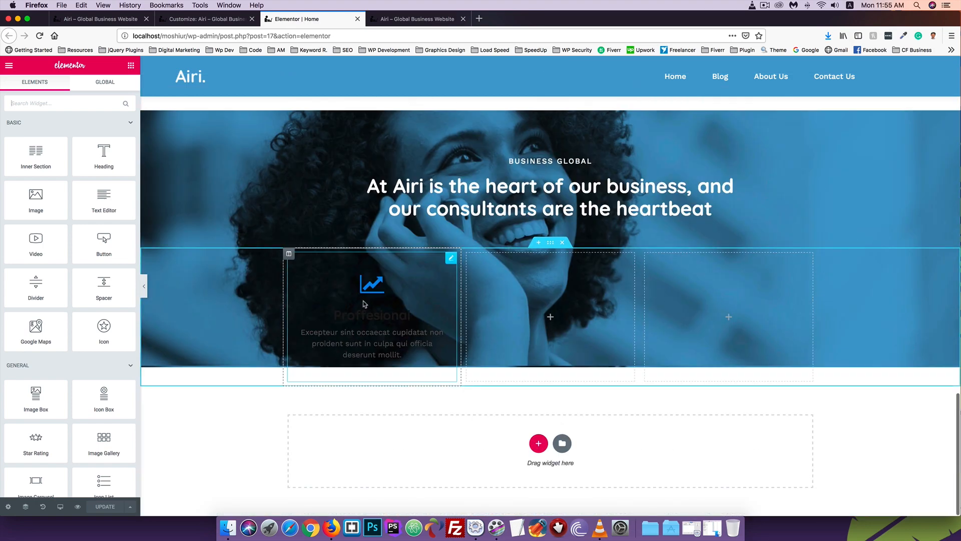
click(364, 303)
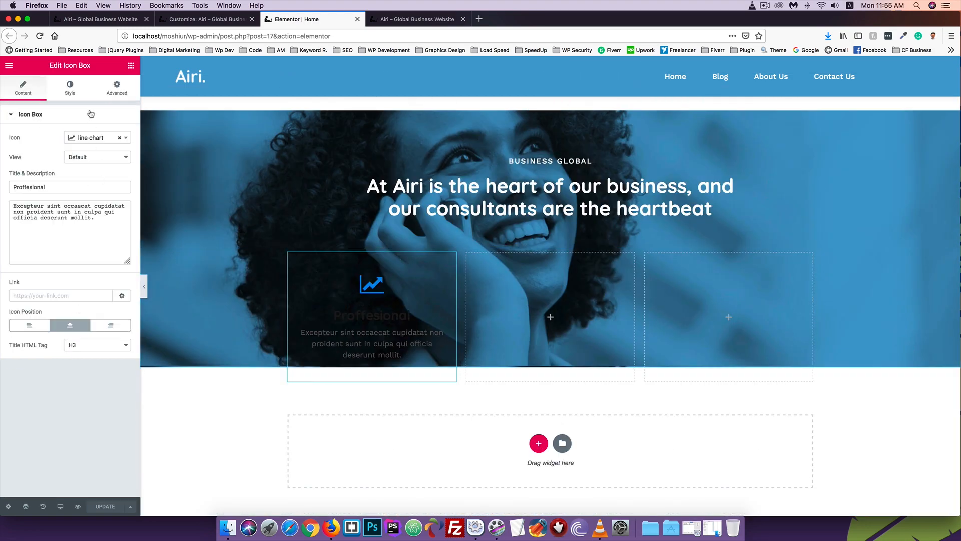
click(63, 96)
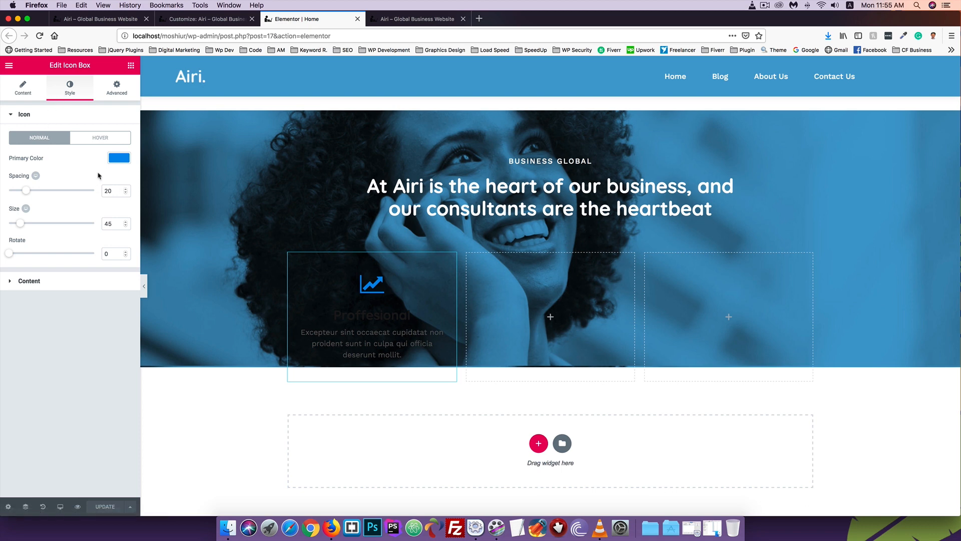
click(118, 159)
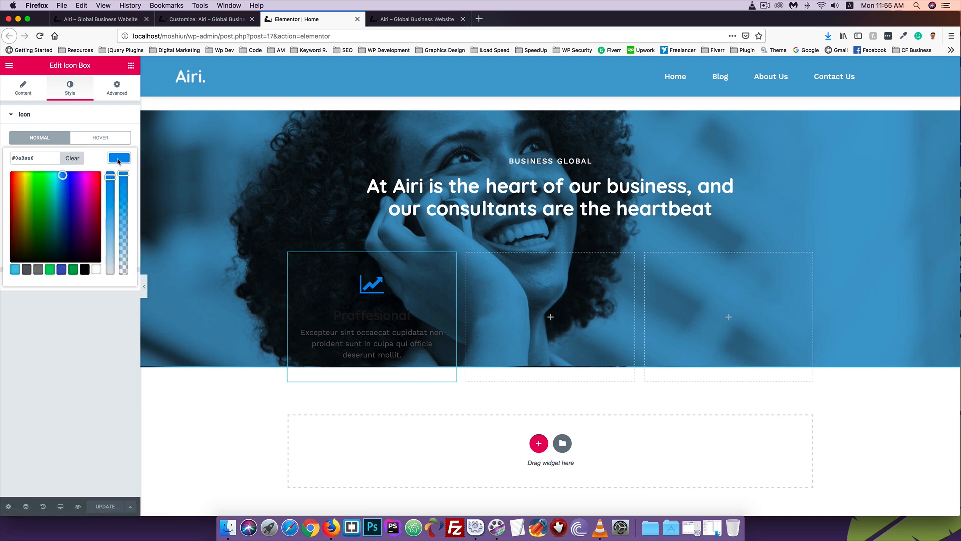
click(101, 272)
click(66, 329)
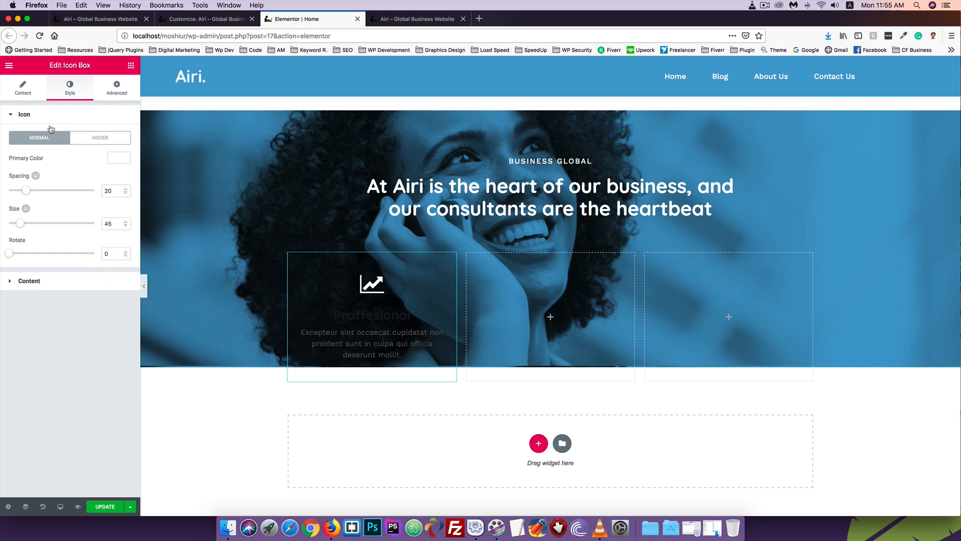
- Set the description and title colors of the Proffesional icon box to white
click(28, 287)
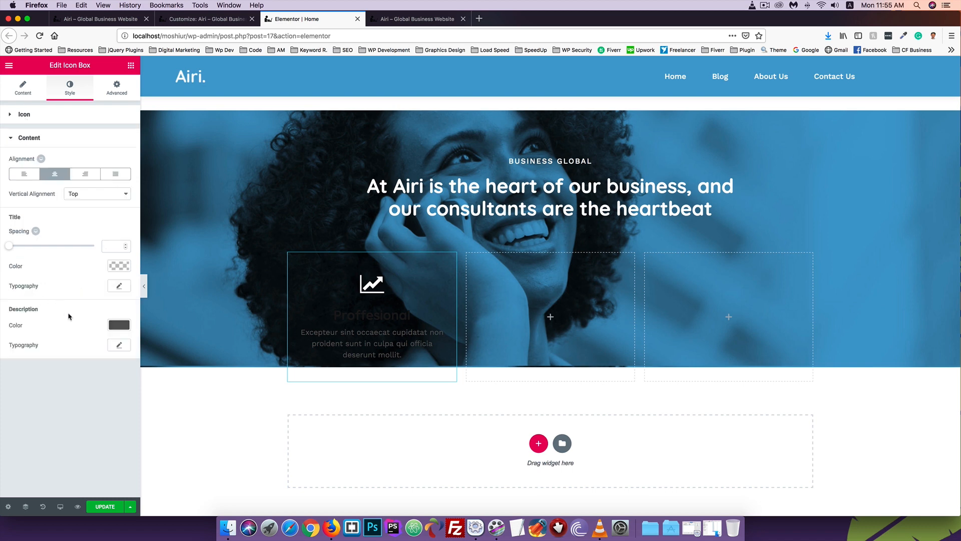
click(118, 325)
click(95, 436)
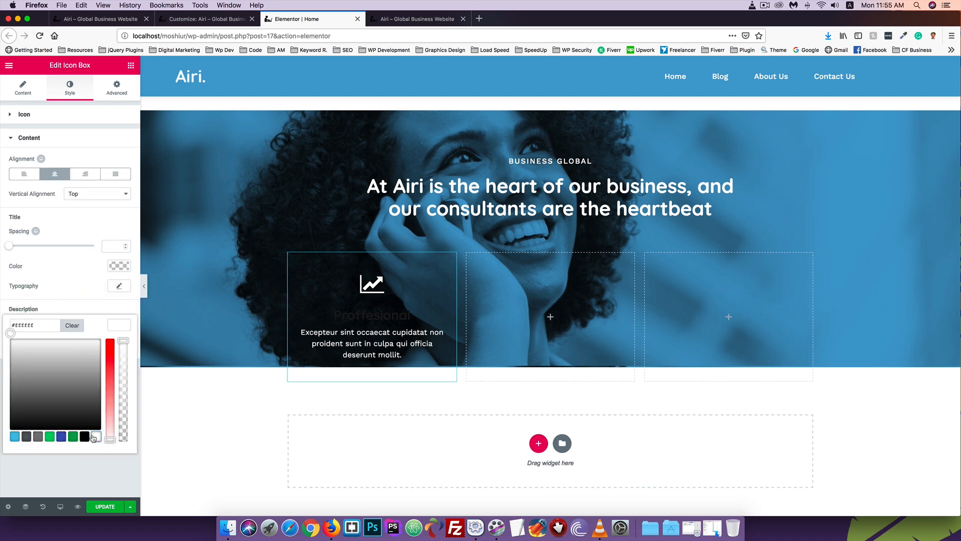
click(117, 325)
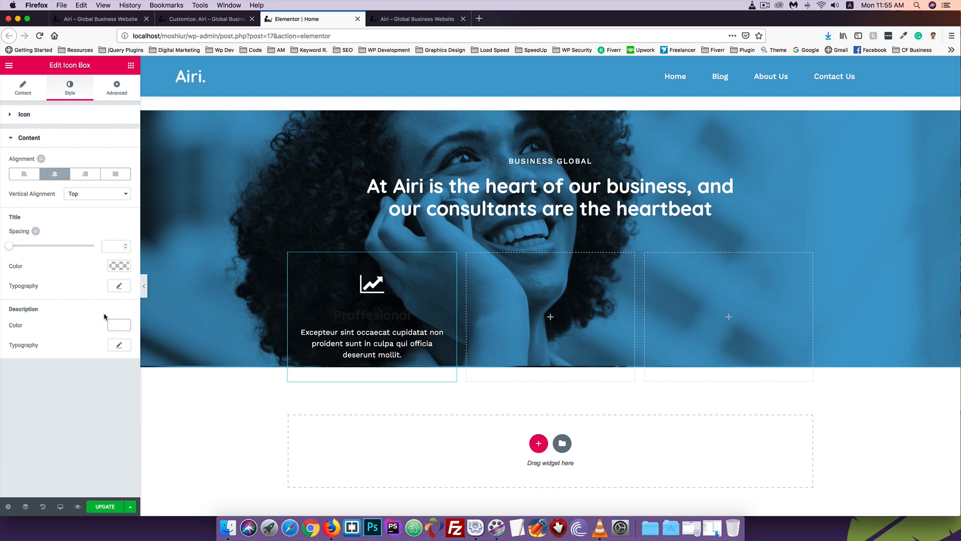
click(111, 267)
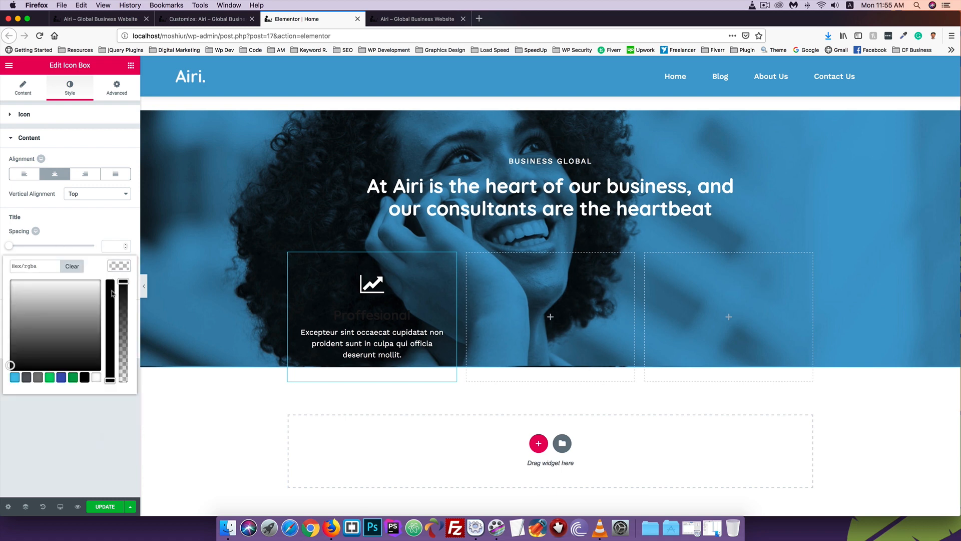
click(96, 378)
click(122, 267)
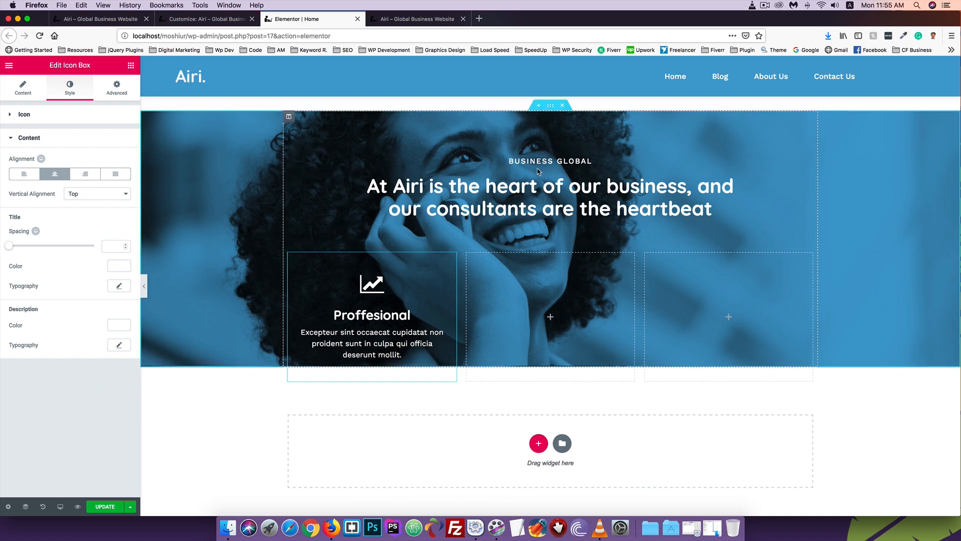
- Set the top margin of the three-column section overlapping the Business Global banner to -275 px
scroll(536, 143, up, 1)
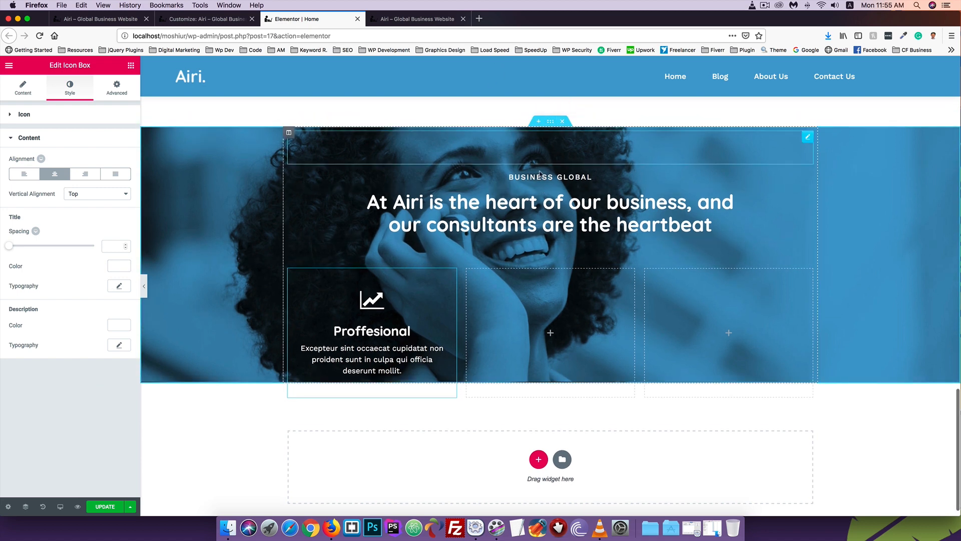
right_click(536, 259)
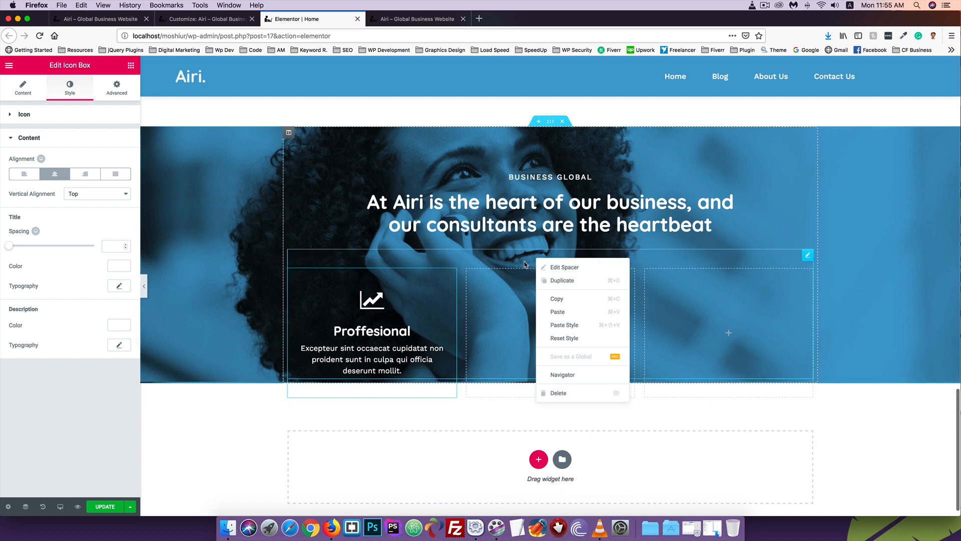
key(Delete)
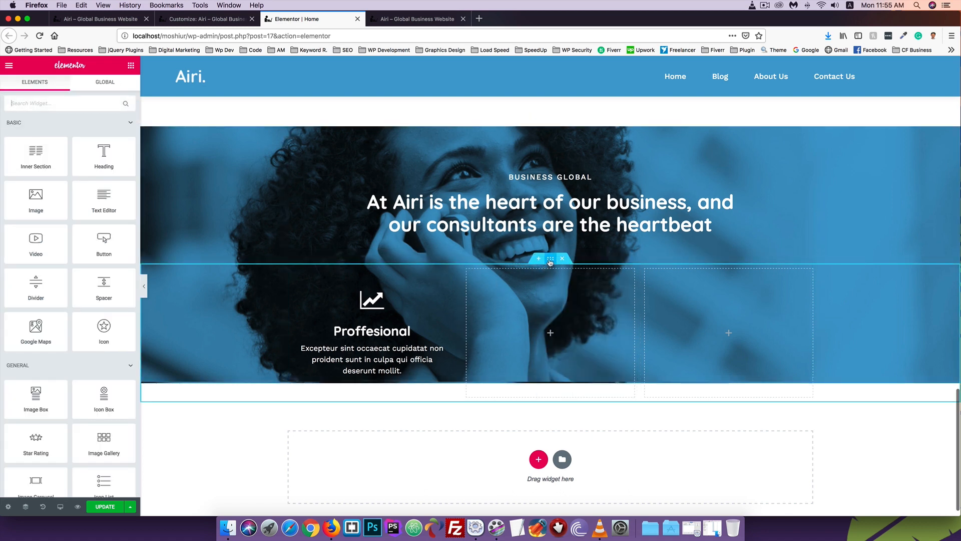
right_click(549, 259)
click(559, 270)
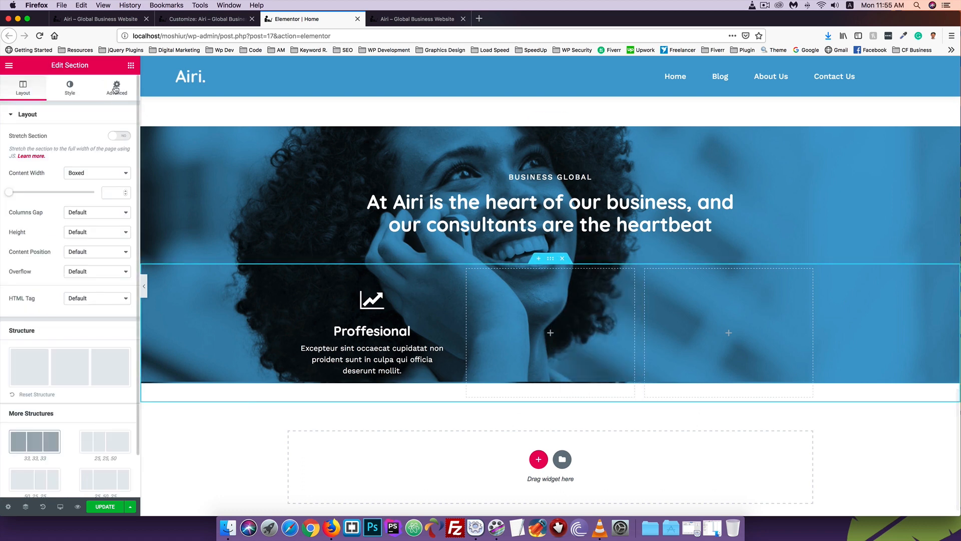
click(117, 87)
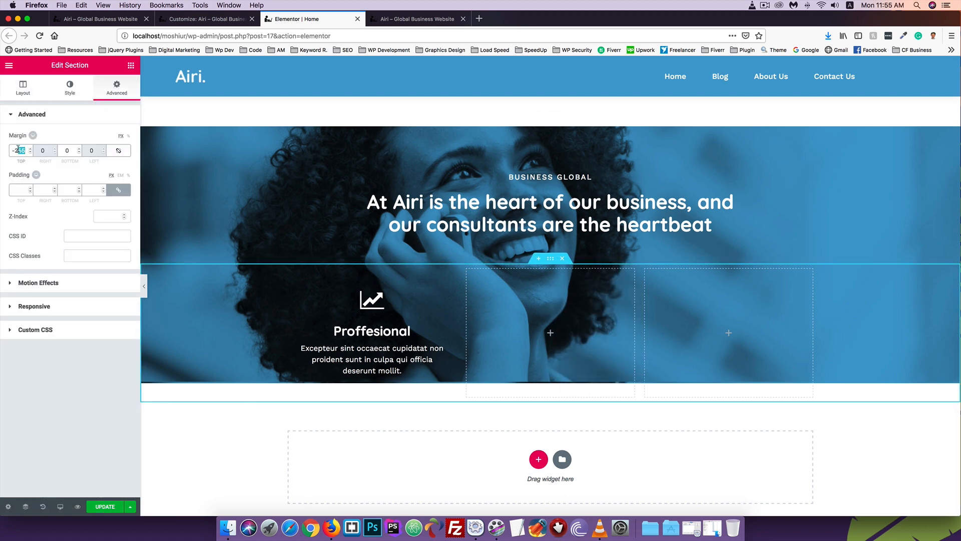
text(75)
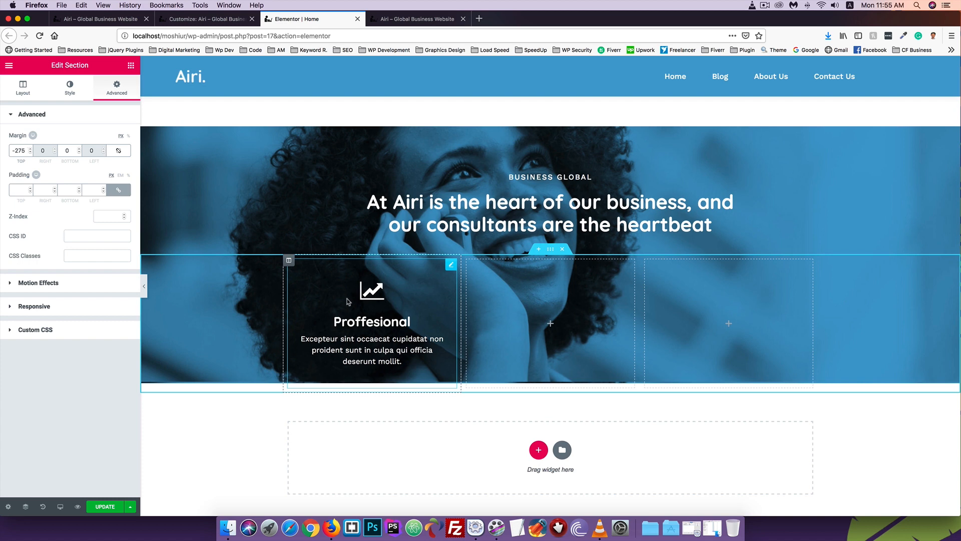
- Give the Proffesional icon box a Classic background with the color white (#ffffff)
click(449, 268)
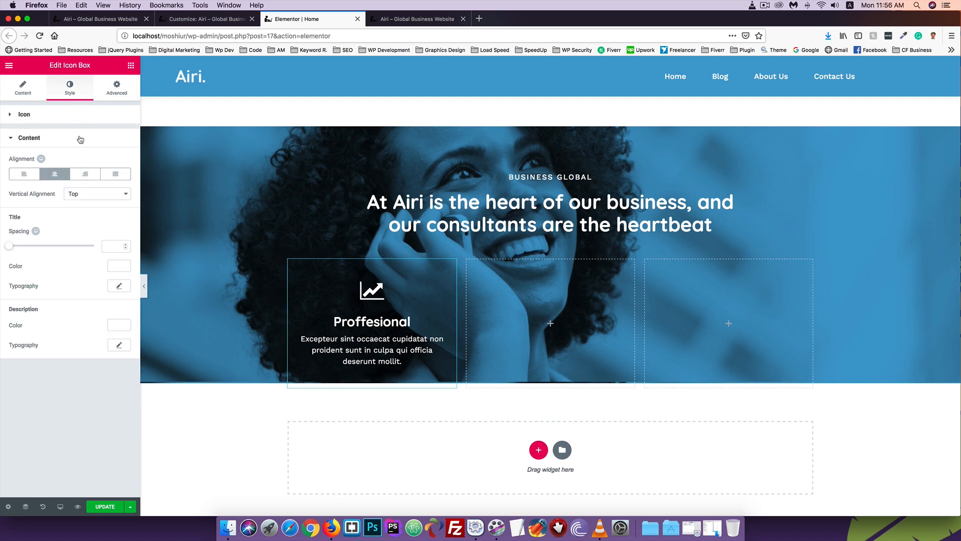
click(107, 90)
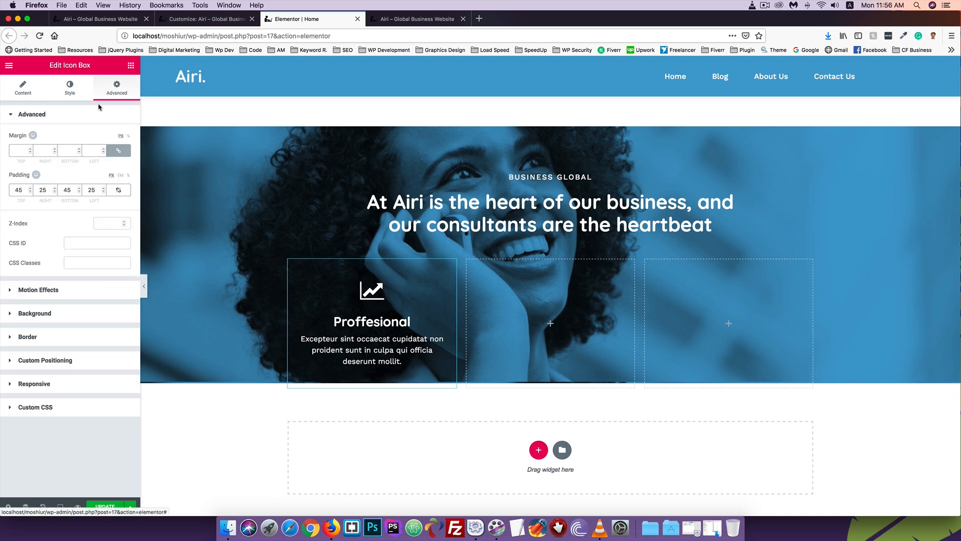
click(38, 313)
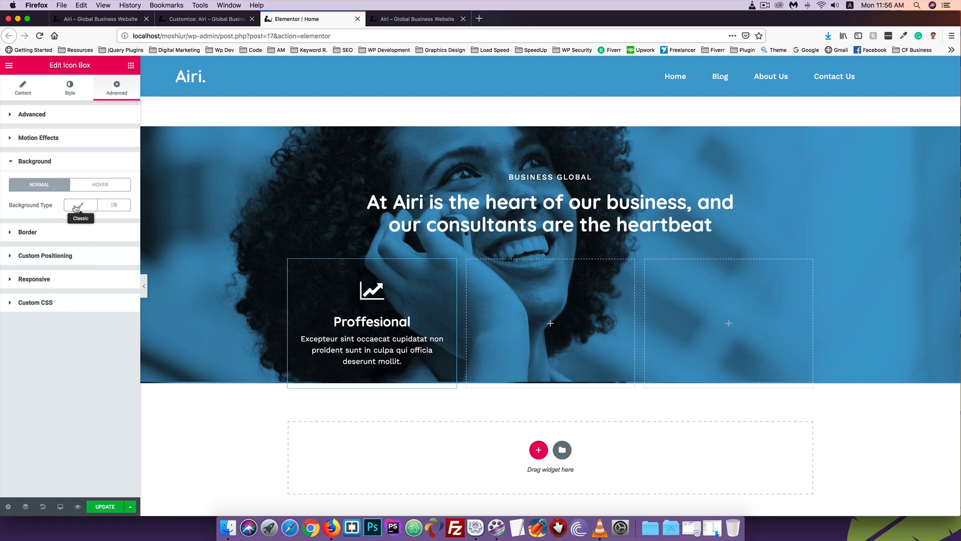
click(76, 207)
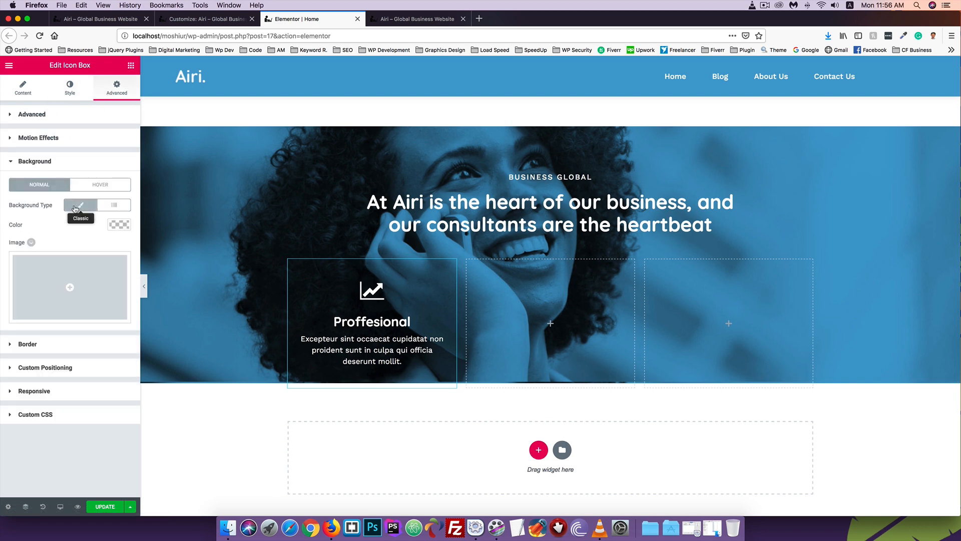
click(114, 224)
click(96, 338)
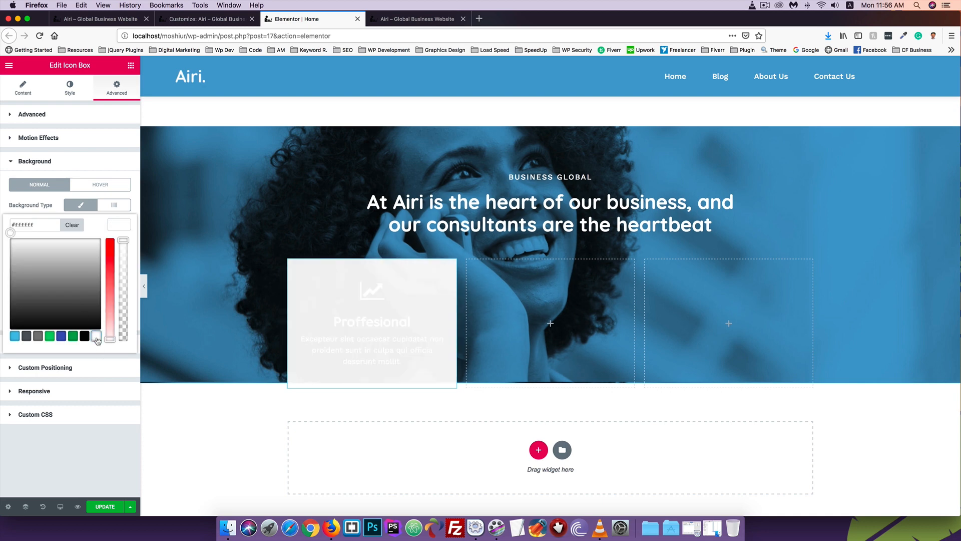
- Inspect the Proffesional card's icon on the reference site and copy the hex color from its icon style rule
click(123, 20)
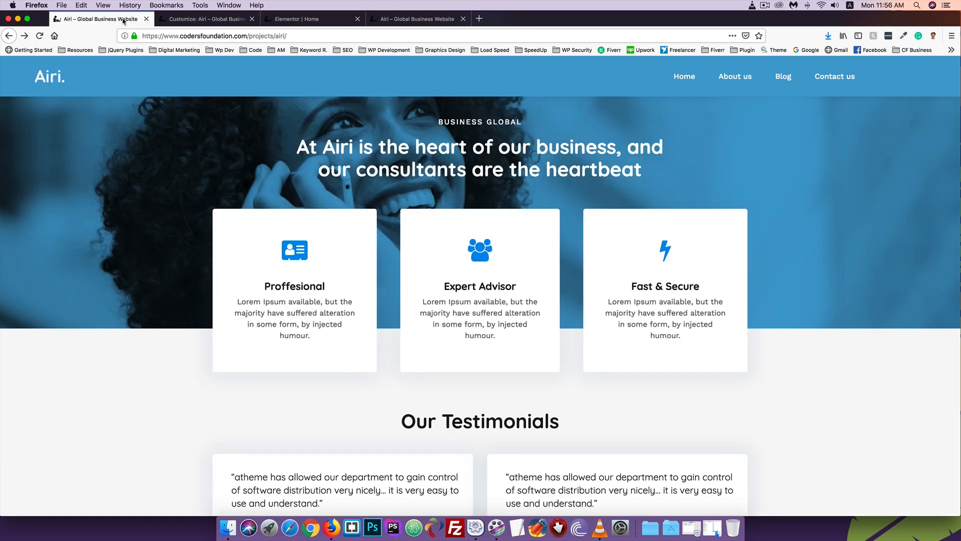
right_click(297, 256)
click(323, 364)
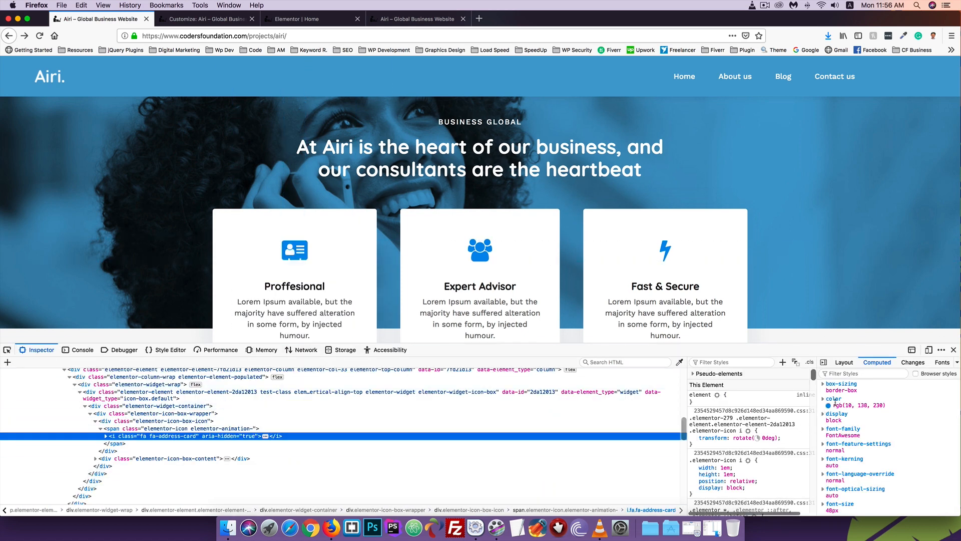
scroll(691, 428, down, 5)
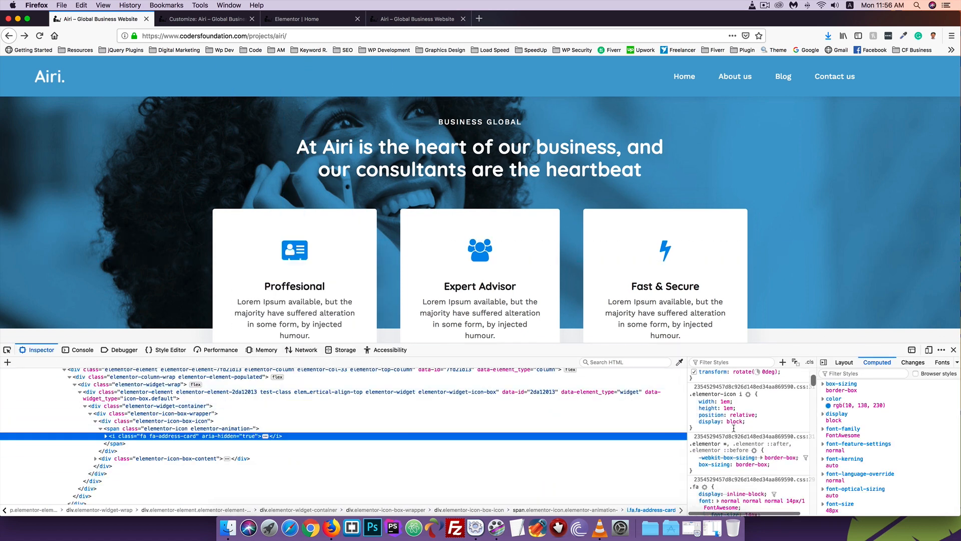
click(684, 429)
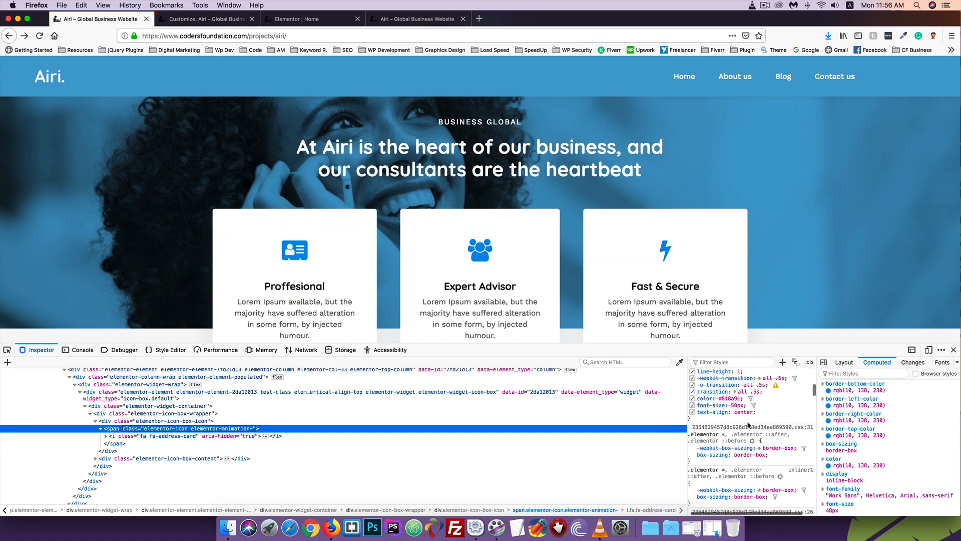
scroll(749, 425, up, 5)
click(738, 440)
key(super+c)
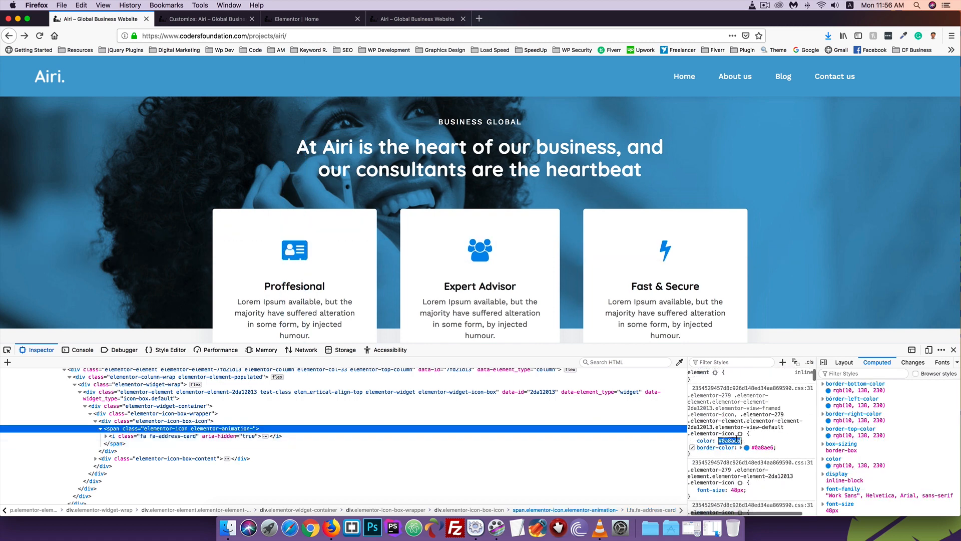
- Back in the Elementor editor, set the Proffesional icon box's background color to dark gray #54595f
click(292, 19)
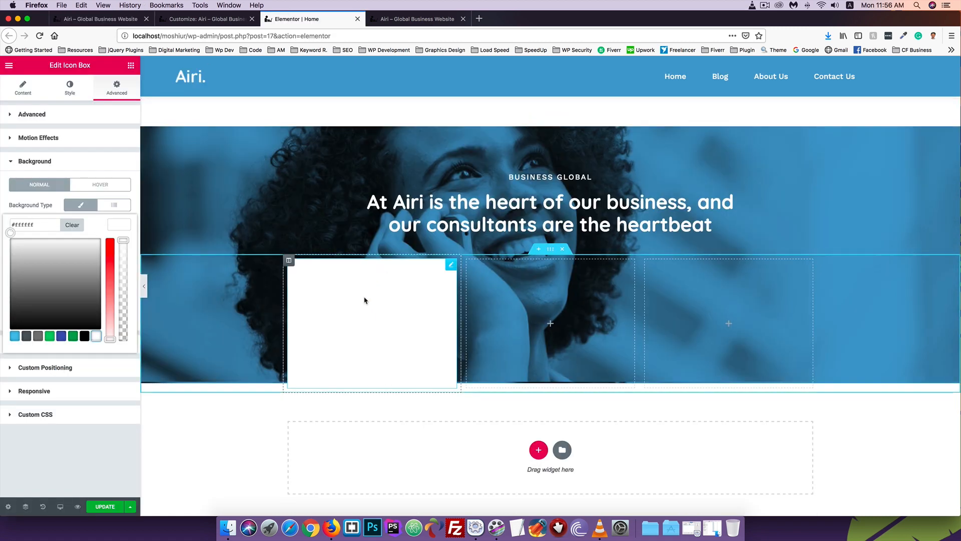
click(25, 338)
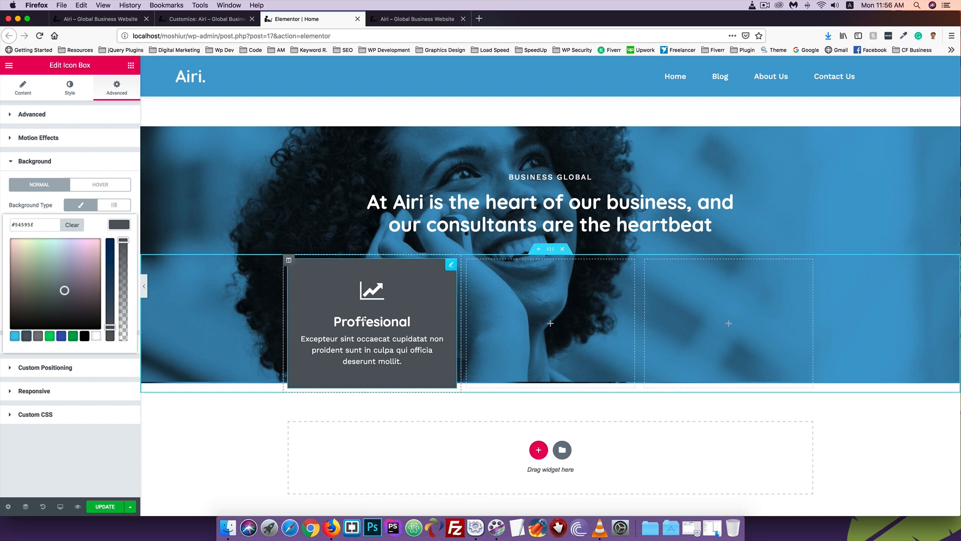
scroll(373, 293, up, 3)
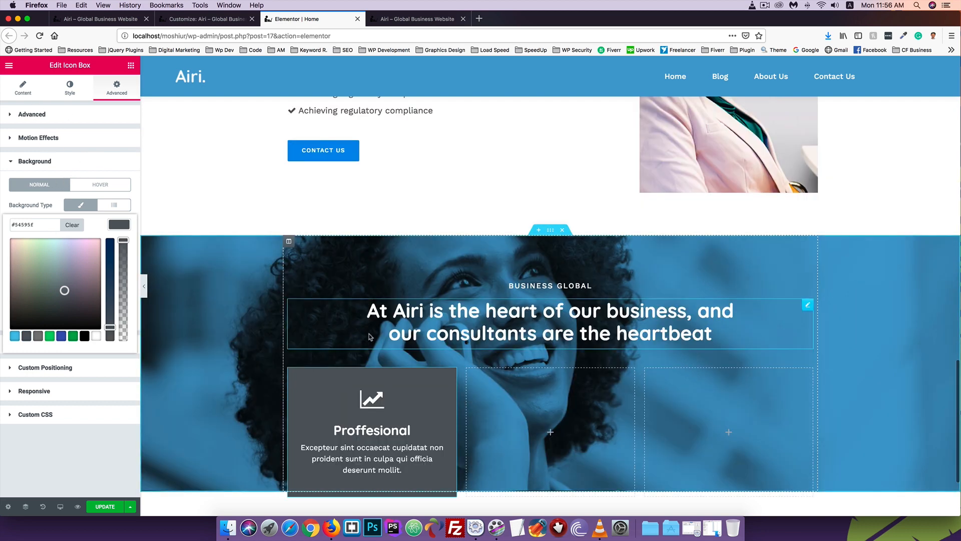
scroll(371, 320, down, 2)
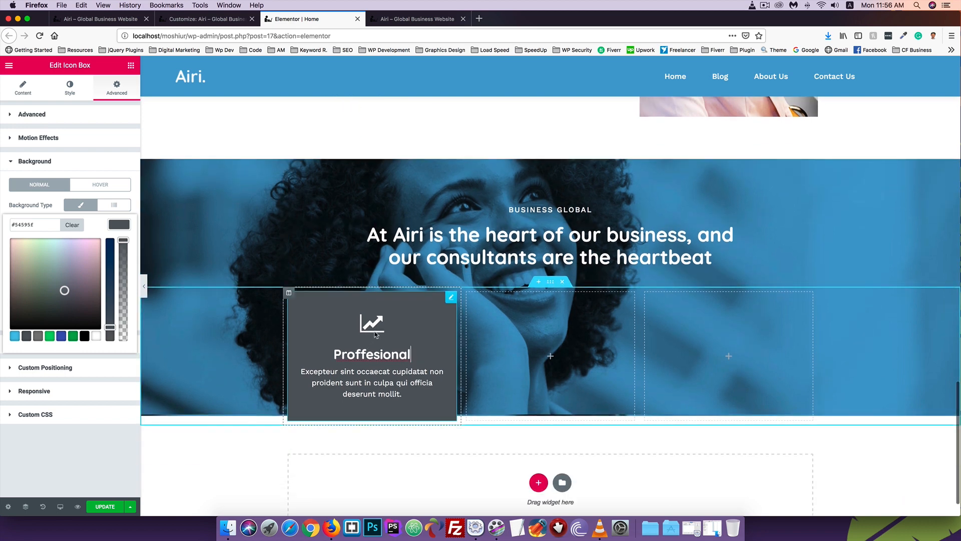
- Set the primary icon color of the Proffesional icon box to the copied blue #0a8ae6
click(23, 88)
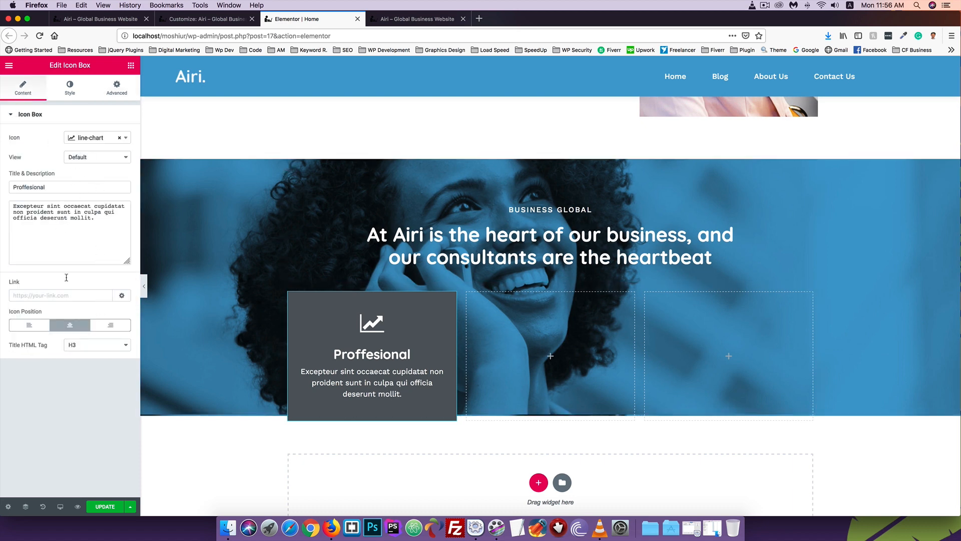
click(70, 88)
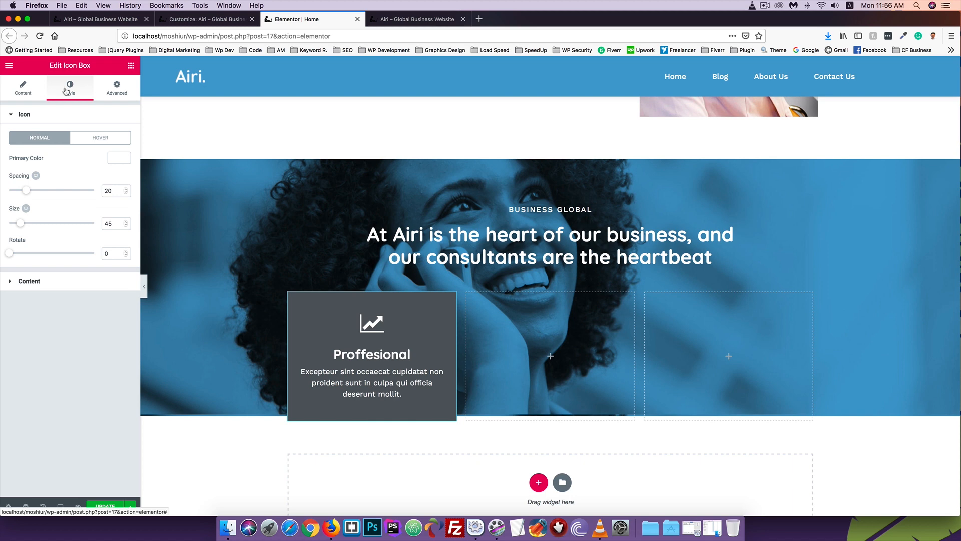
click(116, 159)
click(21, 153)
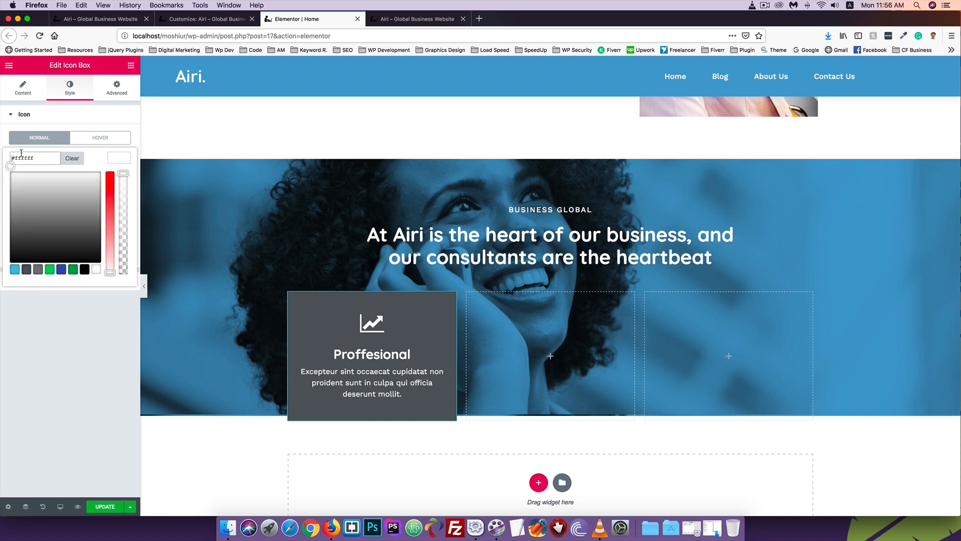
key(super+a)
key(super+v)
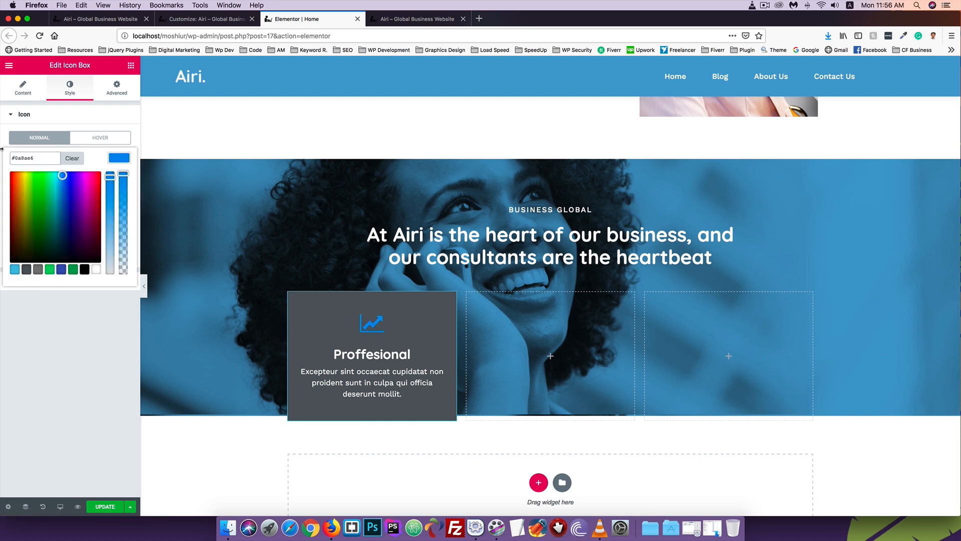
click(33, 136)
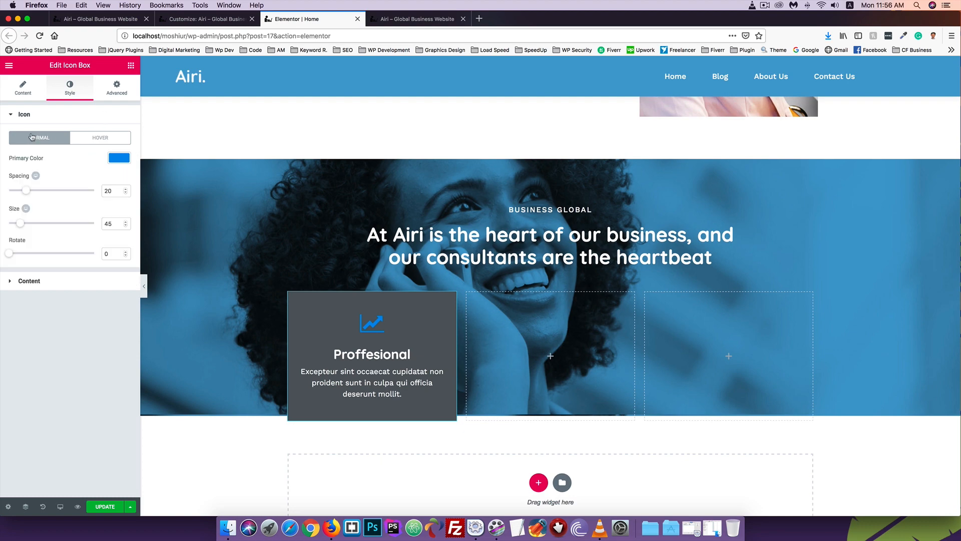
- Check the reference card's title, and set the title color of the Proffesional icon box to #191919
click(119, 19)
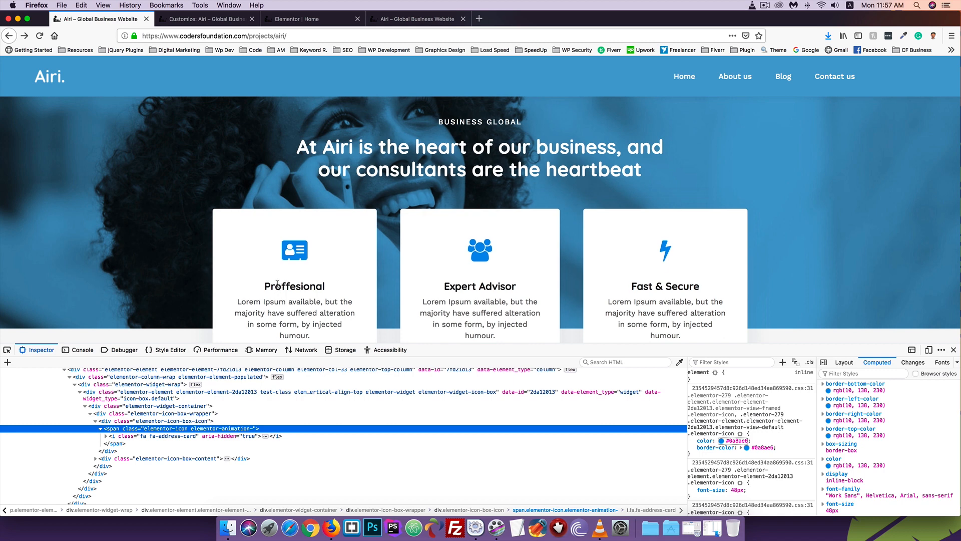
click(300, 18)
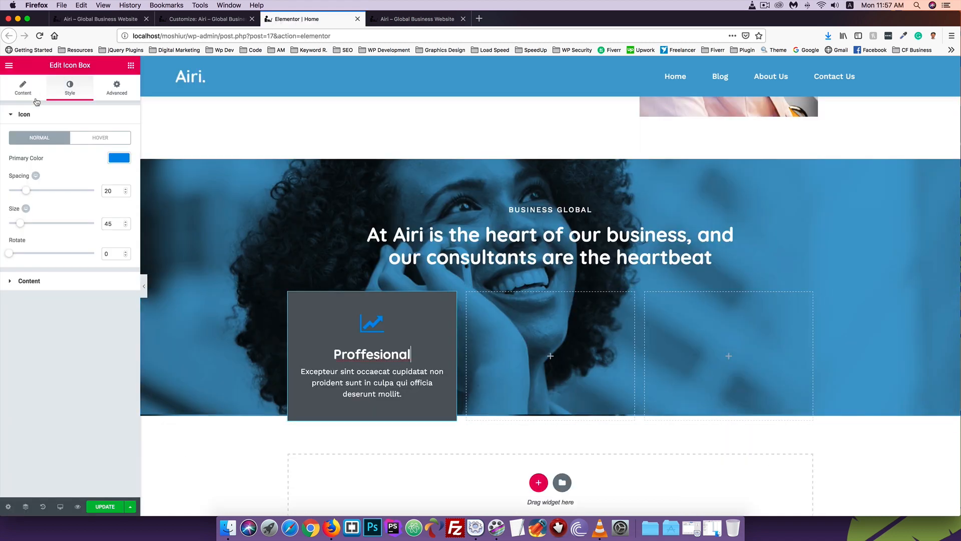
click(20, 98)
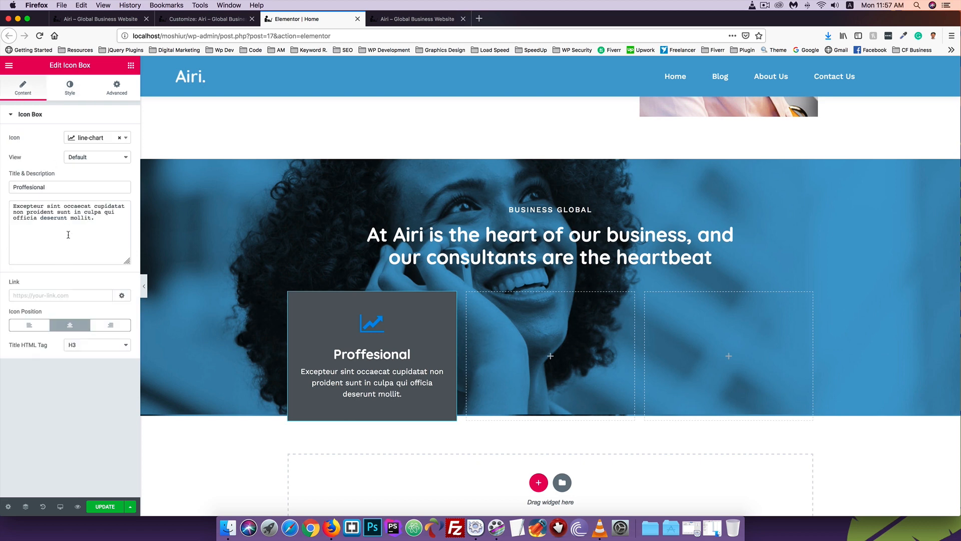
click(70, 91)
click(42, 280)
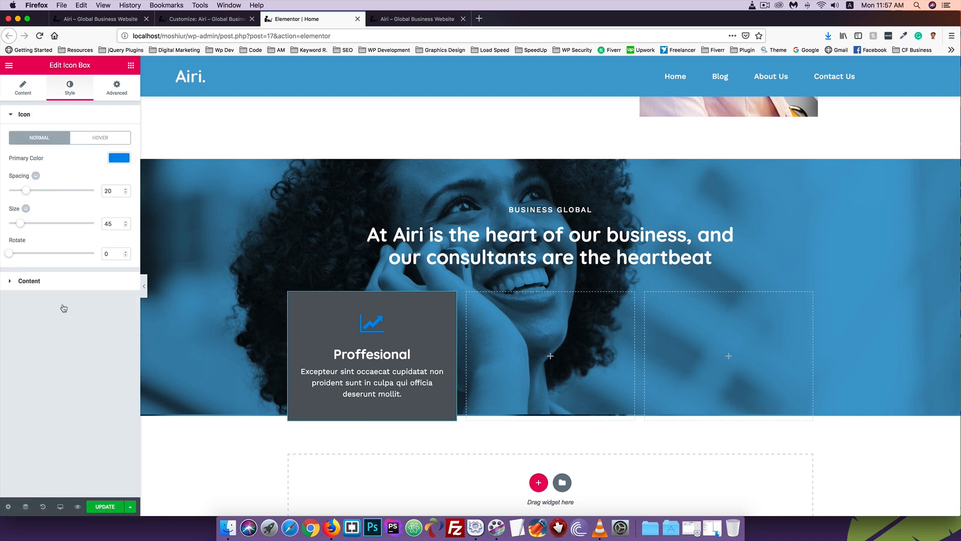
click(119, 266)
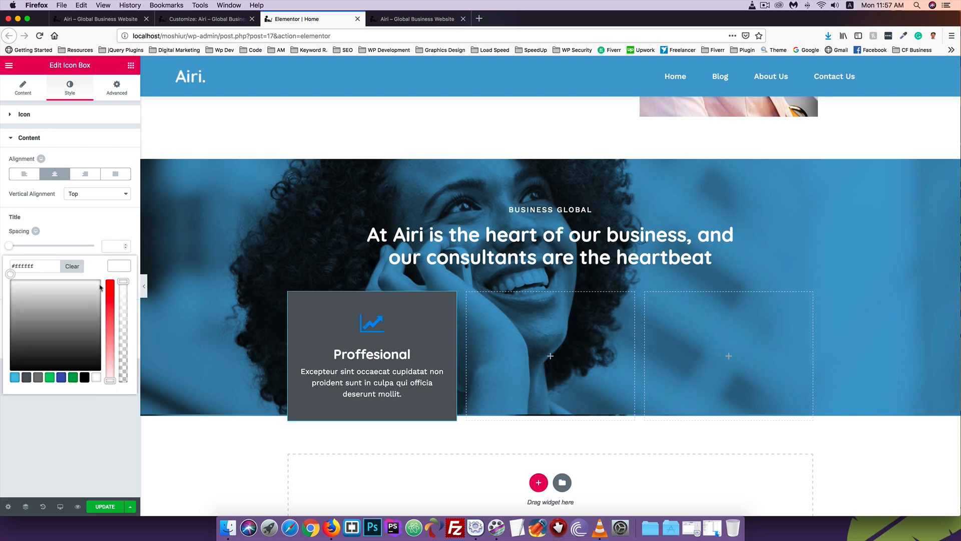
drag(51, 264, 2, 261)
text(#191919)
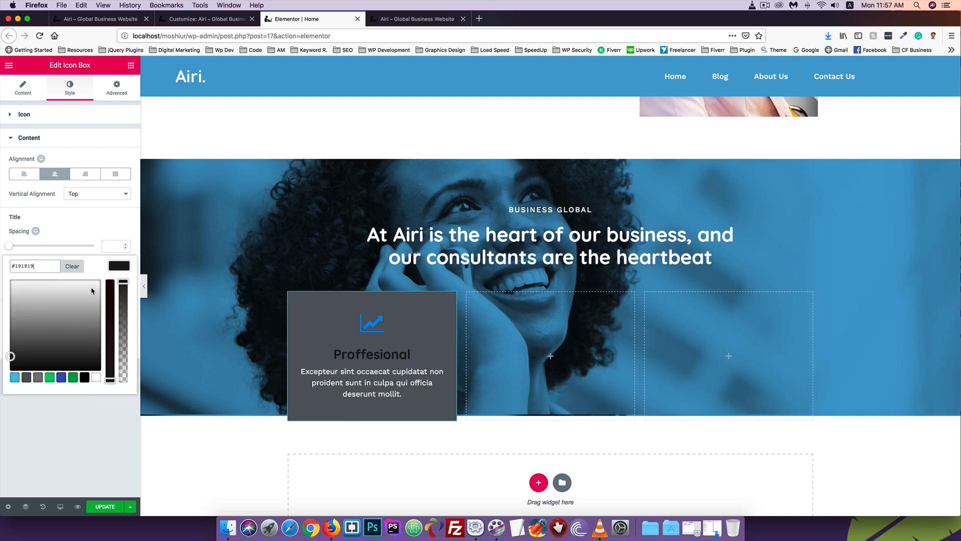
click(121, 267)
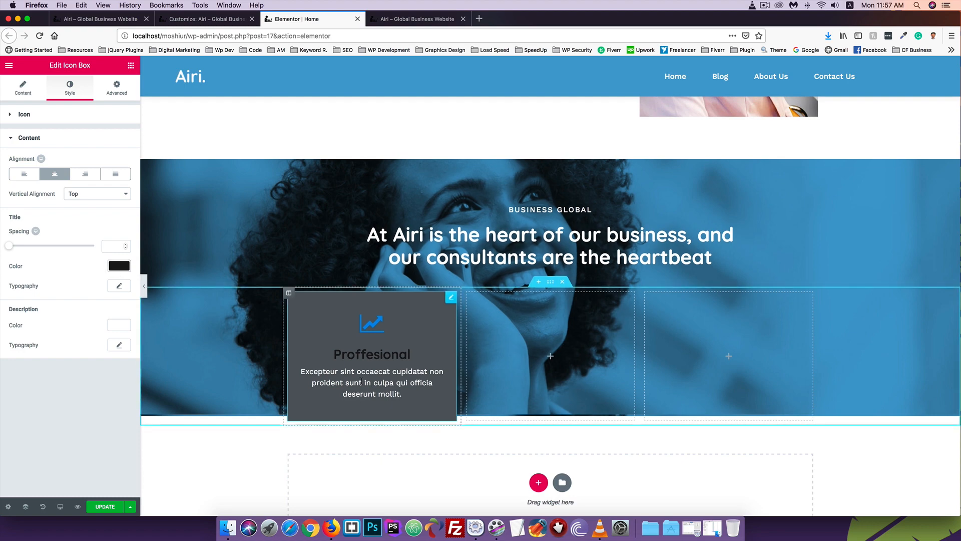
- Inspect the reference card's description color and set the description color of the Proffesional icon box to #595959
click(115, 19)
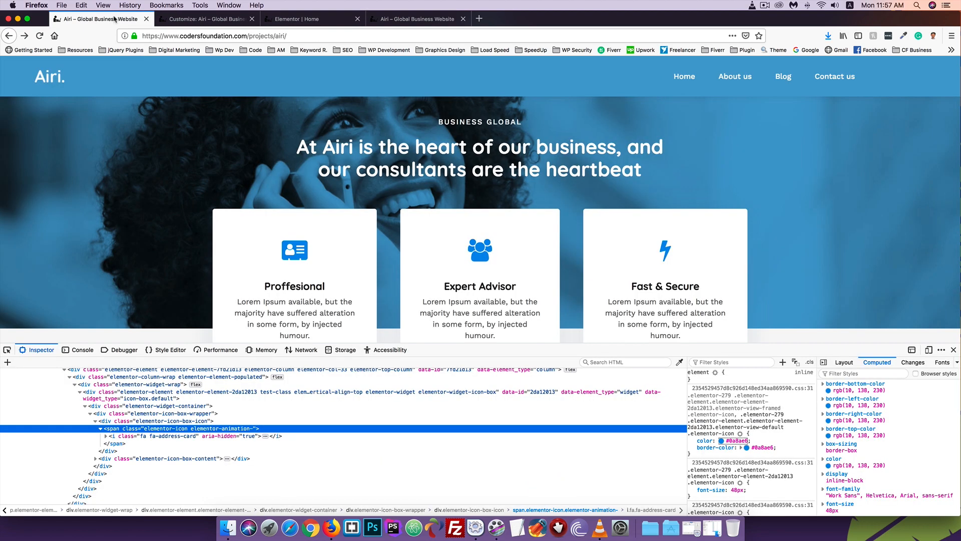
right_click(300, 303)
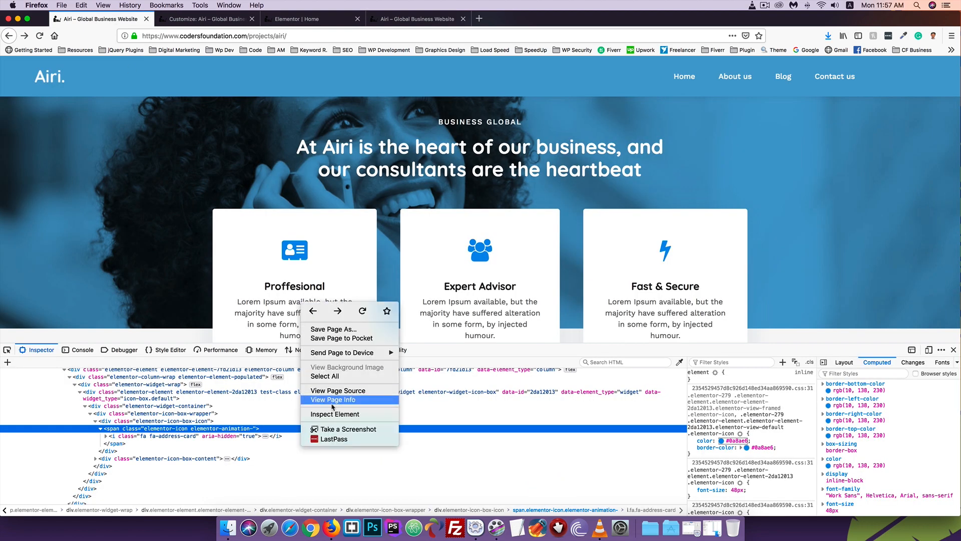
click(330, 413)
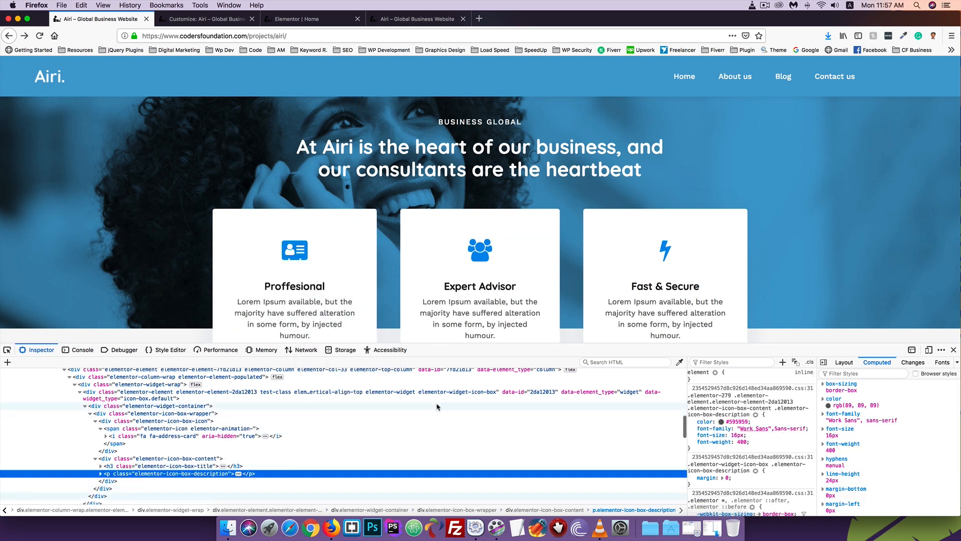
click(318, 20)
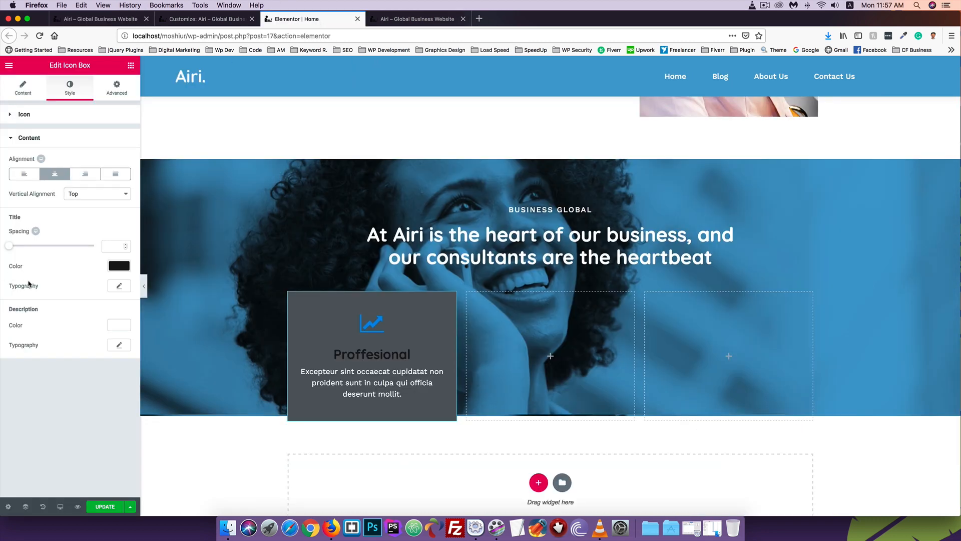
click(121, 329)
drag(33, 325, 1, 316)
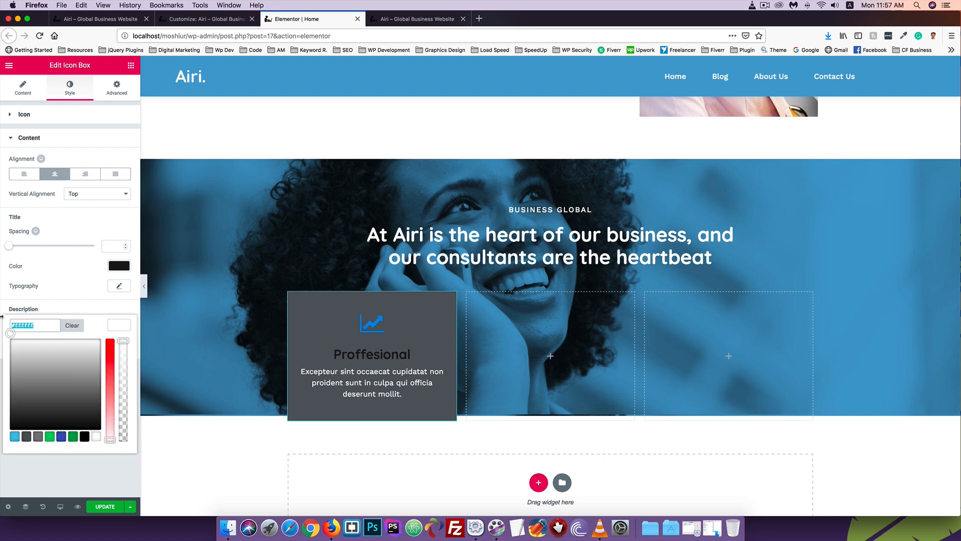
text(#595959)
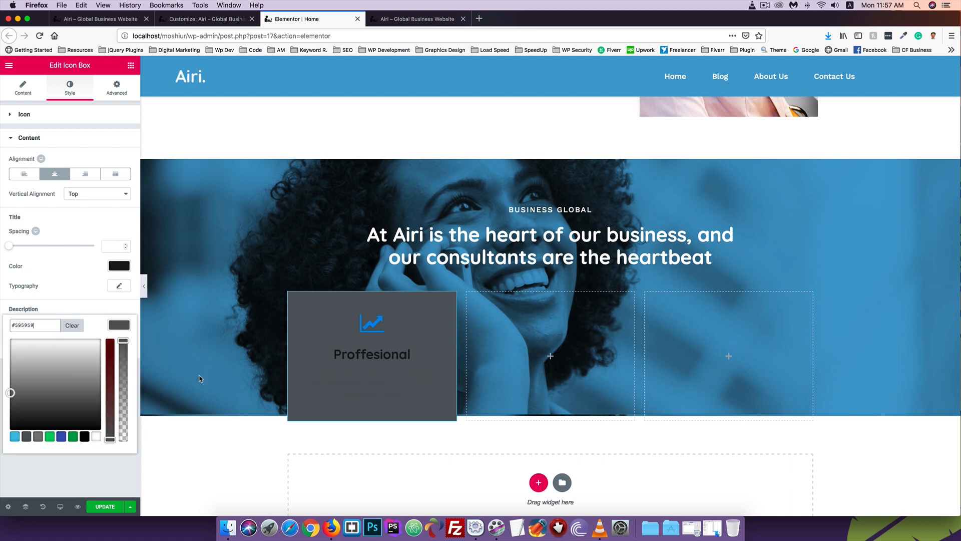
click(199, 378)
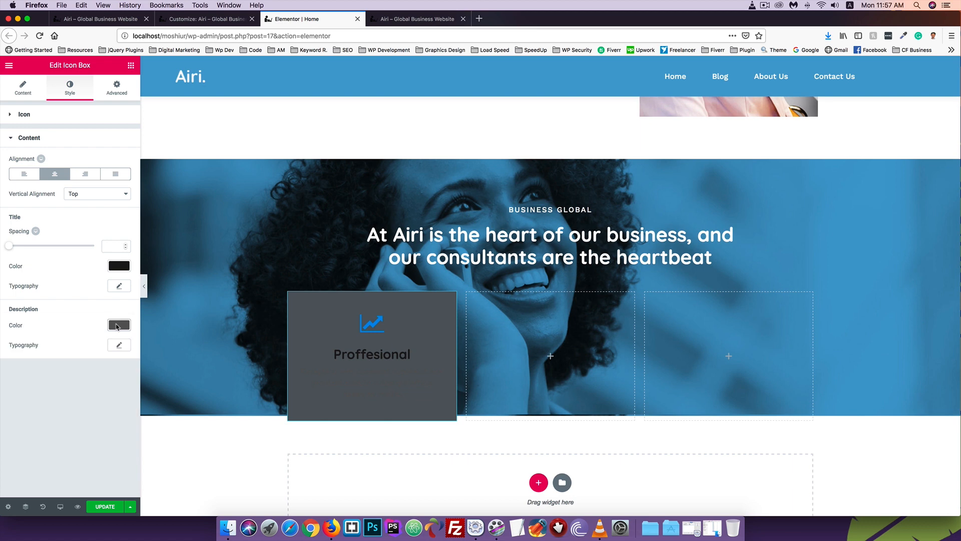
- Set the background color of the Proffesional icon box to white #ffffff
right_click(316, 304)
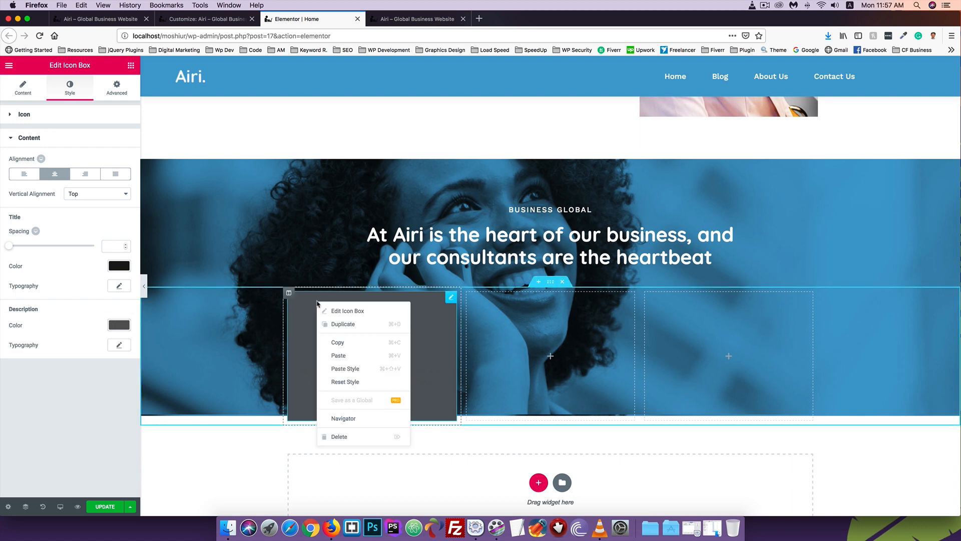
click(366, 311)
click(116, 88)
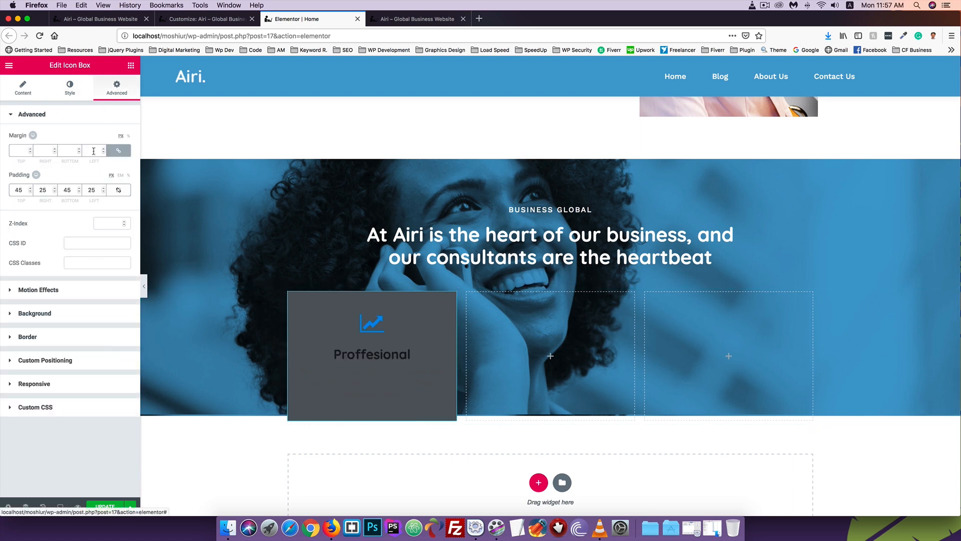
click(44, 313)
click(120, 225)
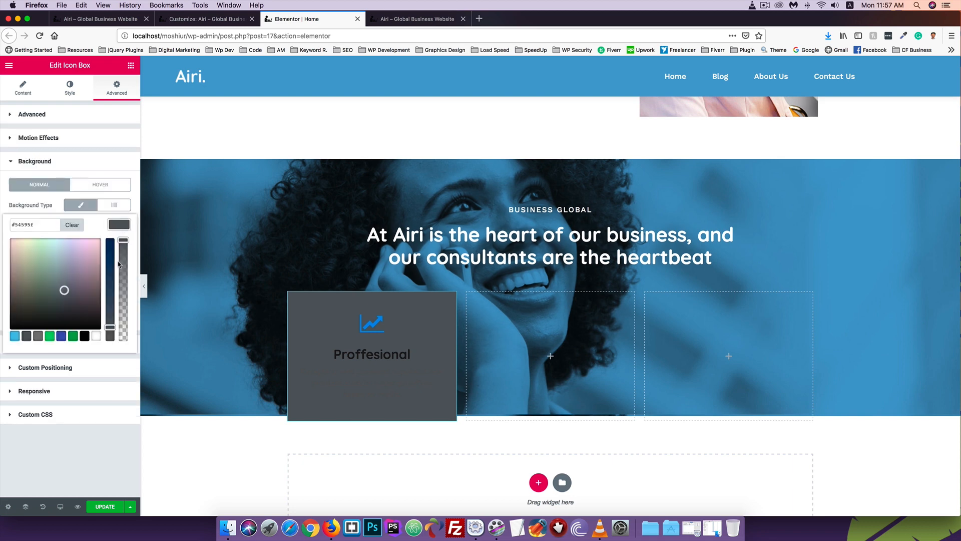
click(96, 336)
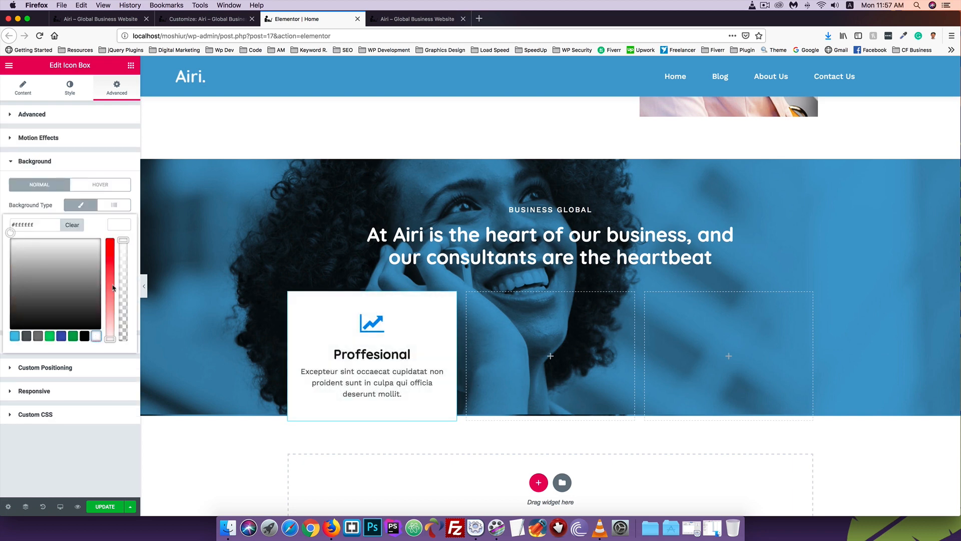
- Update the page and reload the live site to check the Business Global banner with its card
click(103, 504)
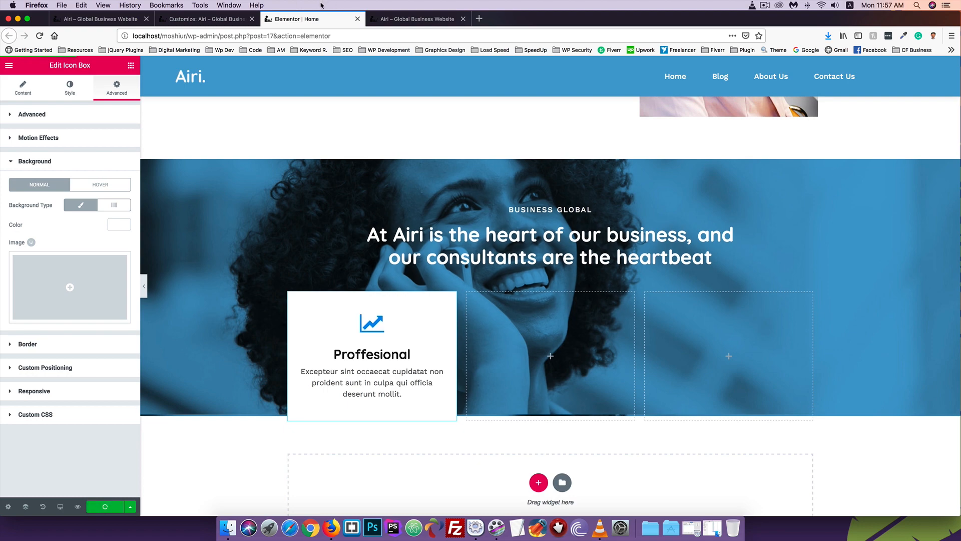
click(370, 20)
click(40, 35)
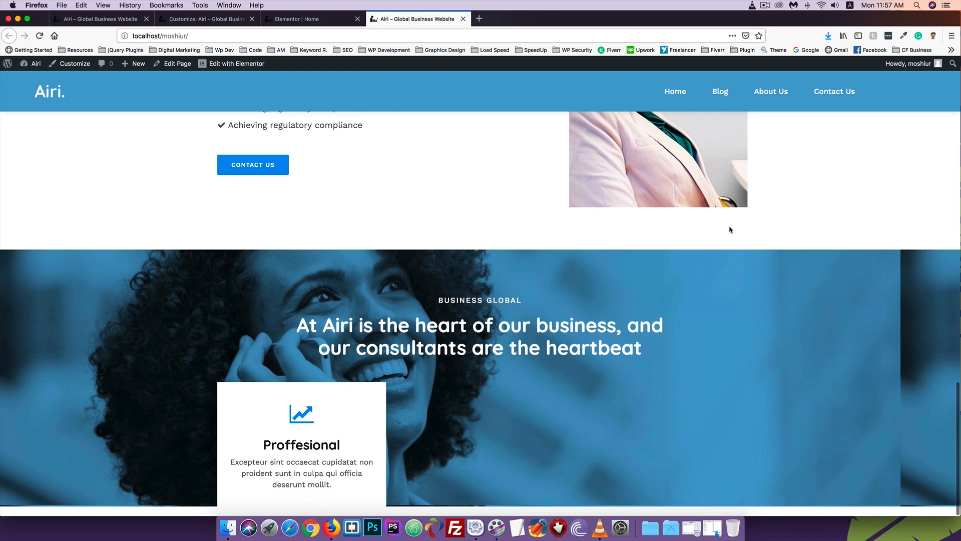
- Back in the Elementor editor, set the Business Global section's background image position to Center Center and its repeat to No-repeat
click(345, 21)
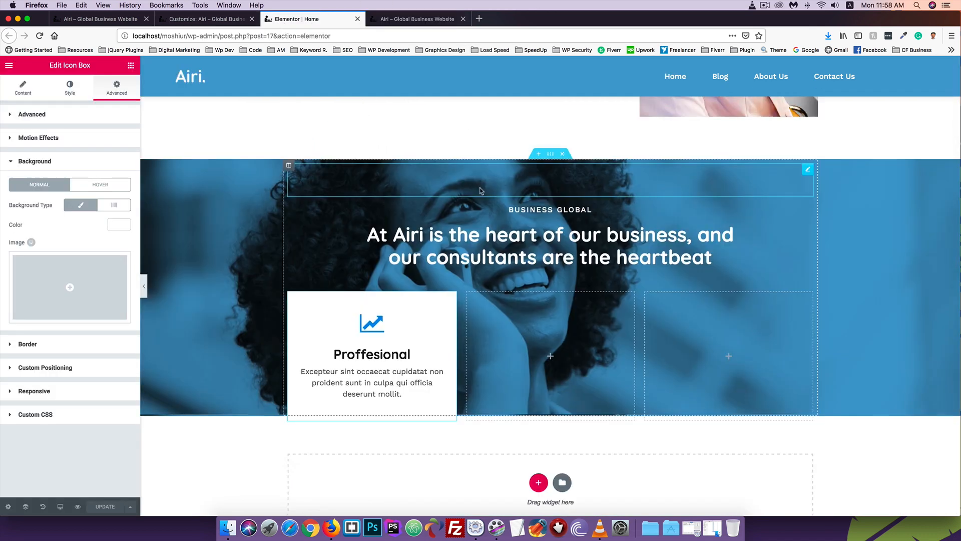
right_click(550, 158)
click(564, 162)
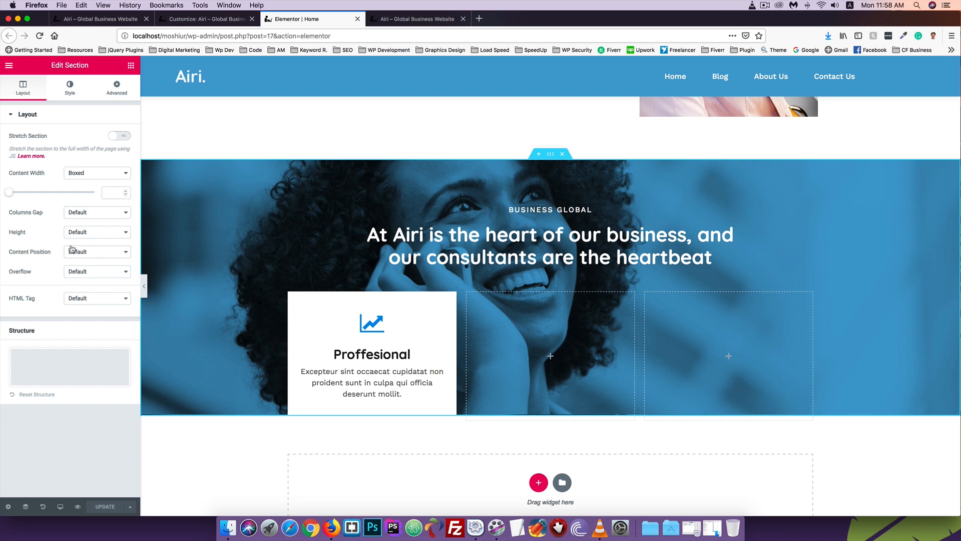
click(116, 91)
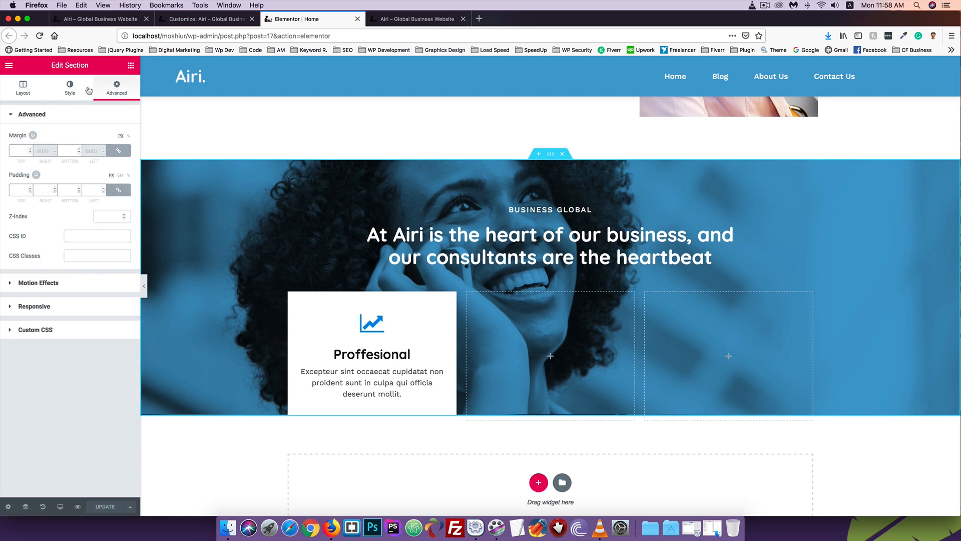
click(71, 88)
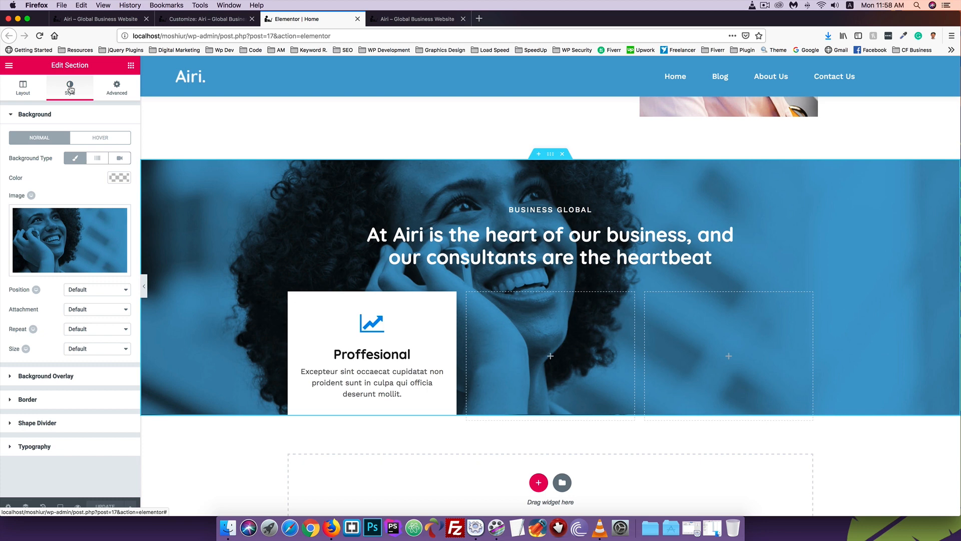
click(77, 290)
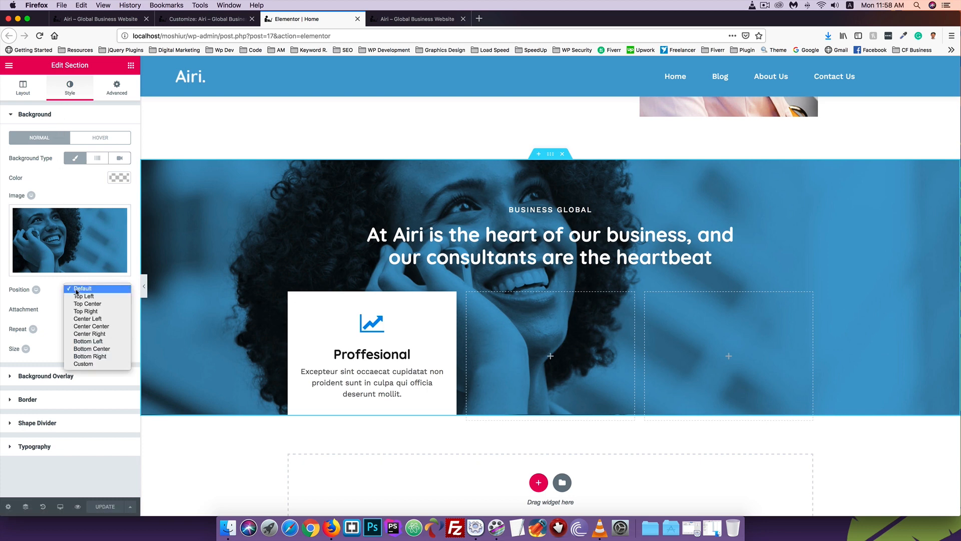
click(91, 327)
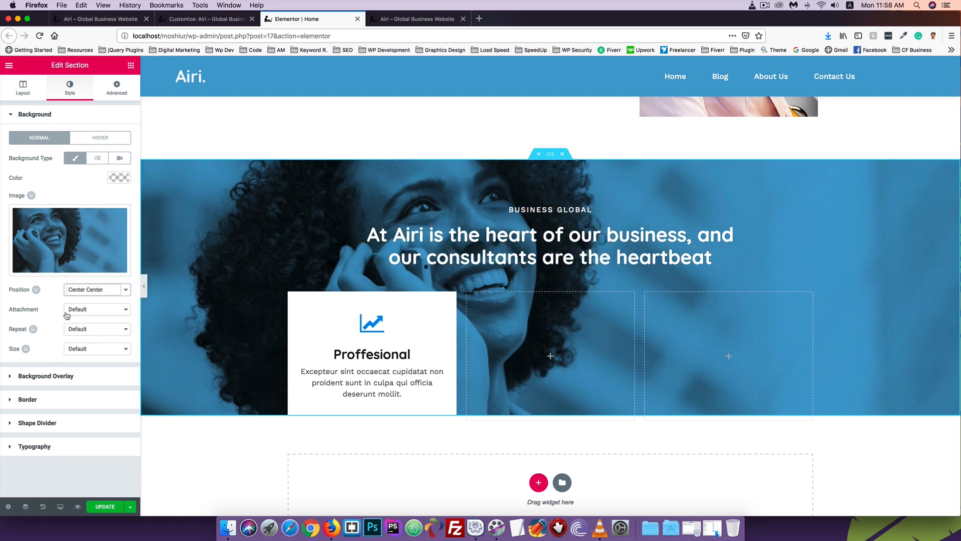
click(86, 330)
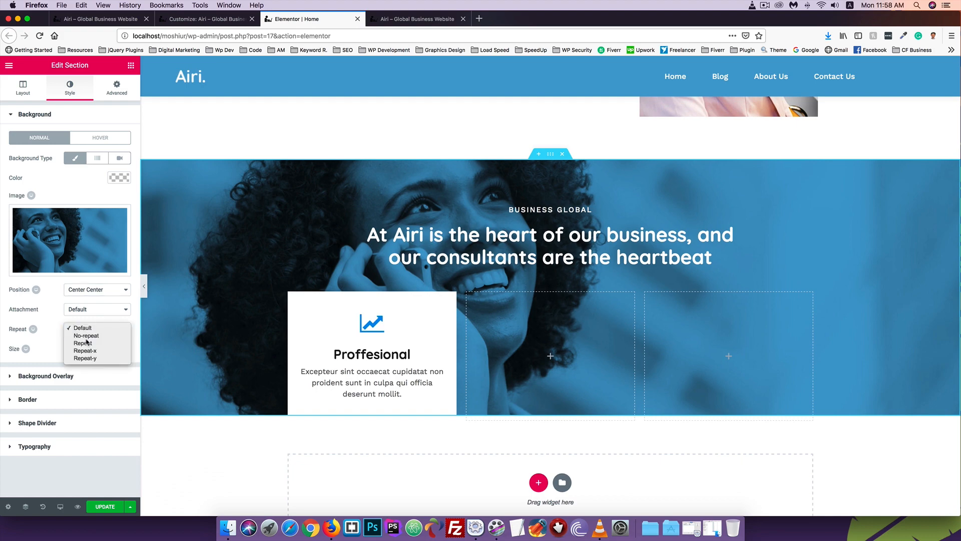
click(85, 336)
- Set the Business Global section's background image size to Cover and update the page
click(103, 20)
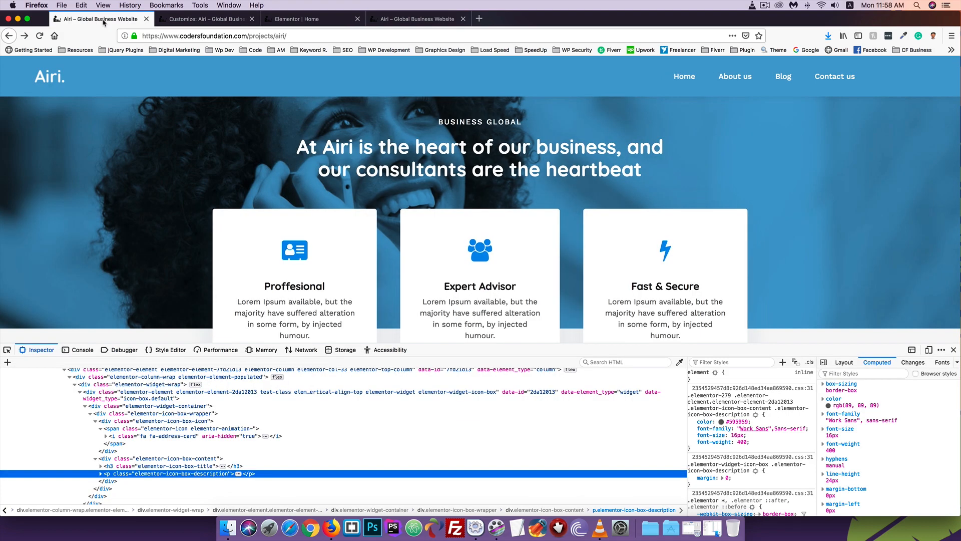
click(287, 21)
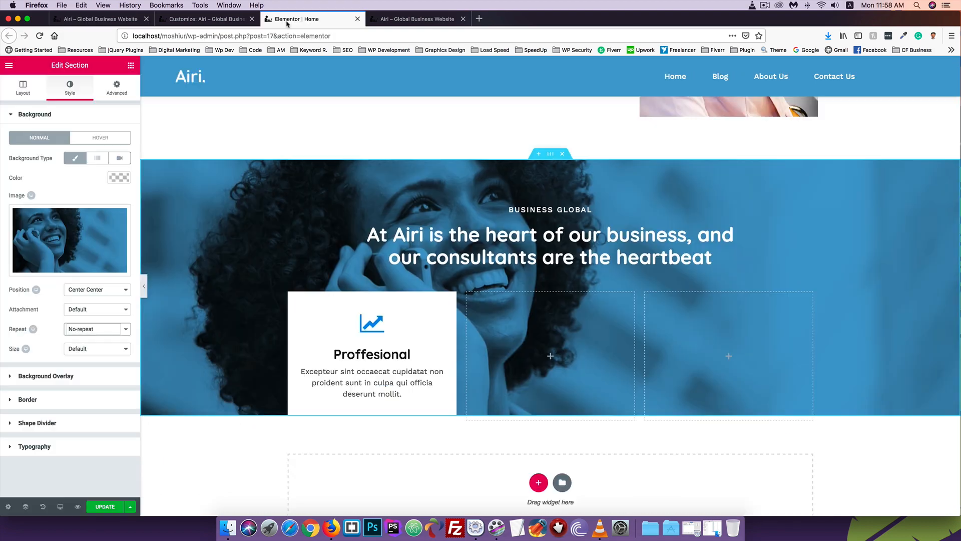
click(82, 350)
click(84, 353)
click(84, 352)
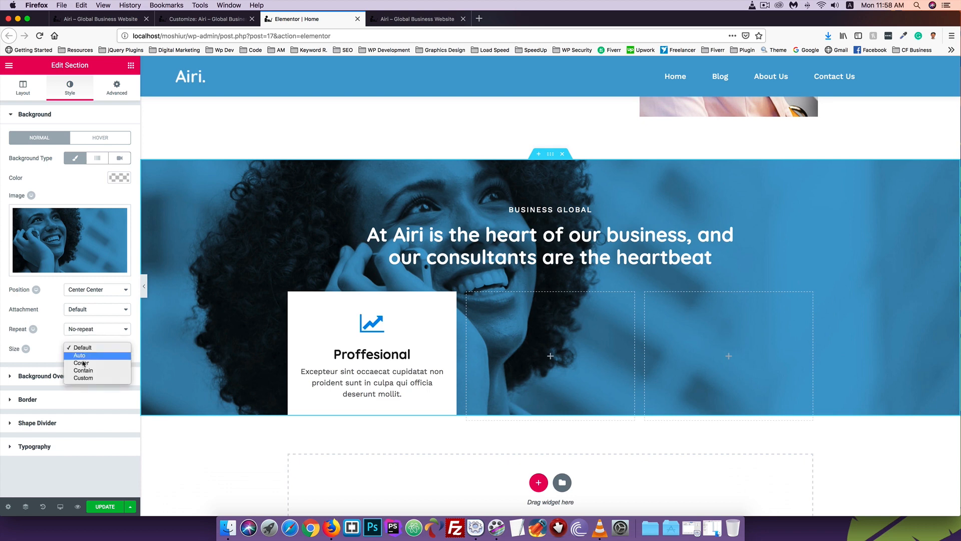
click(84, 366)
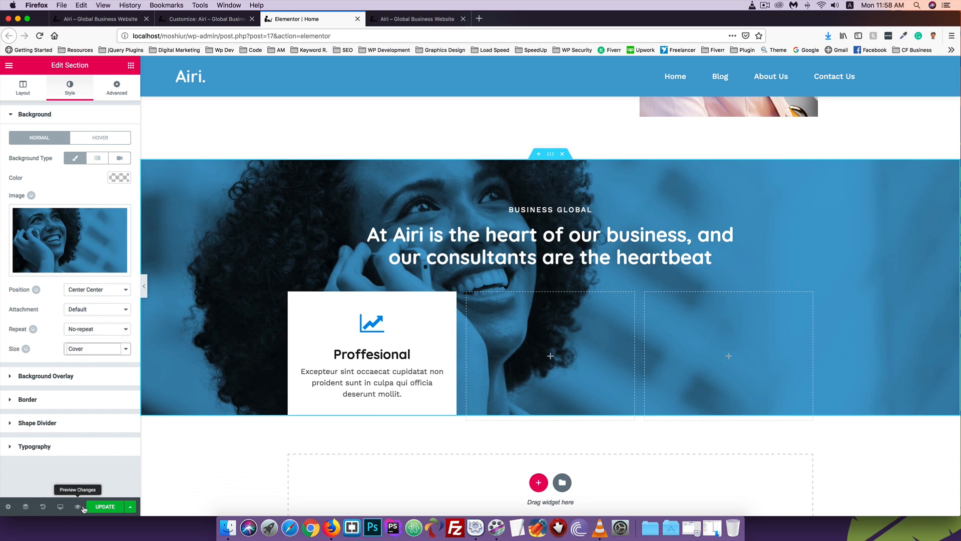
click(106, 507)
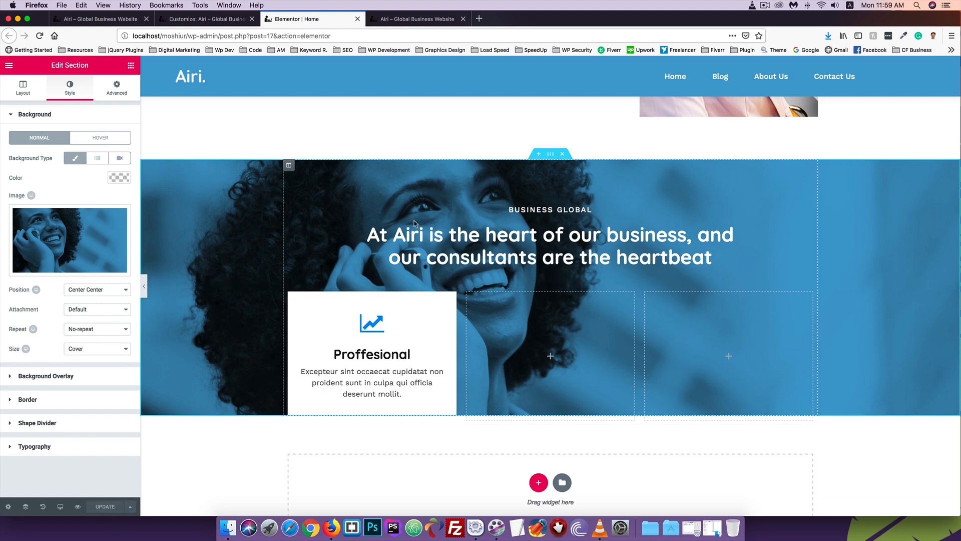
- Close the inspector on the reference site and examine how its three cards overlap the Business Global banner
click(71, 15)
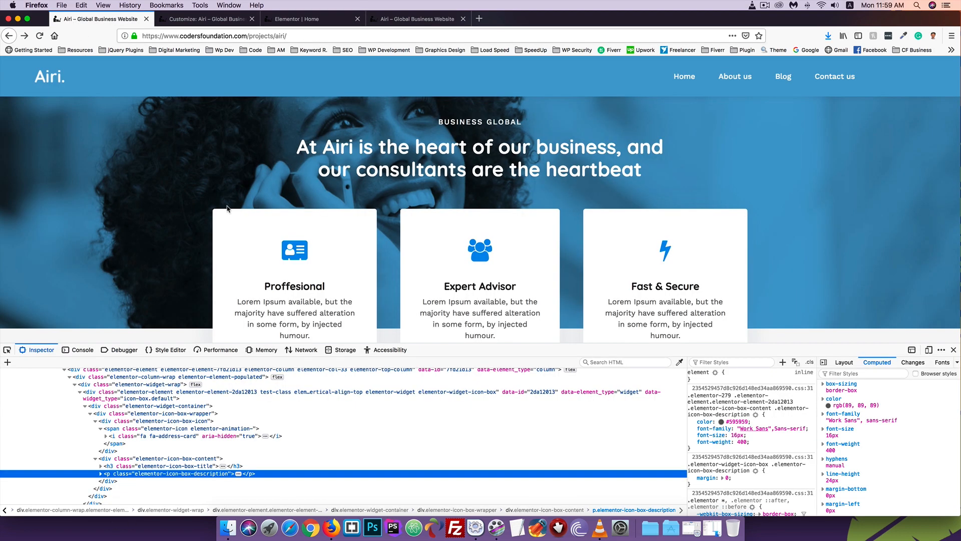
scroll(228, 211, down, 2)
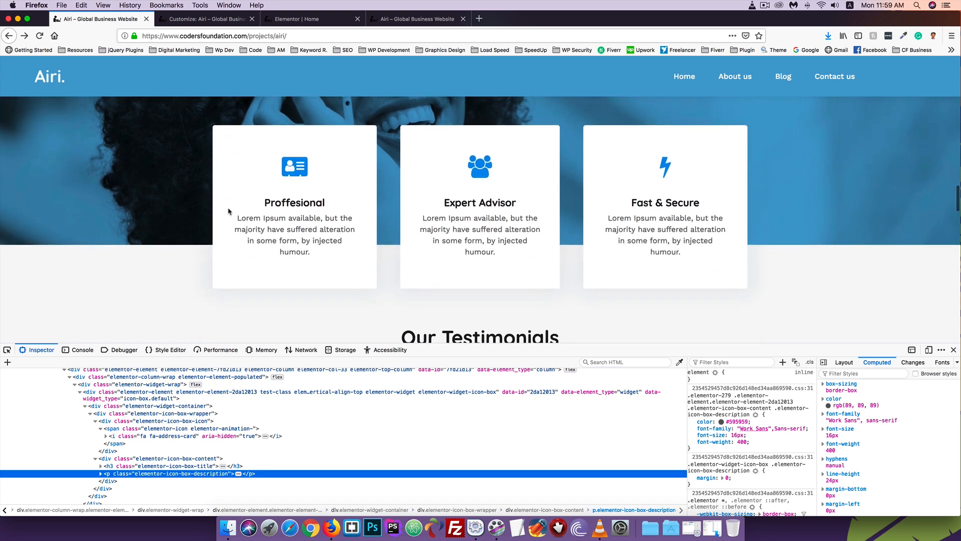
click(954, 350)
scroll(243, 261, up, 3)
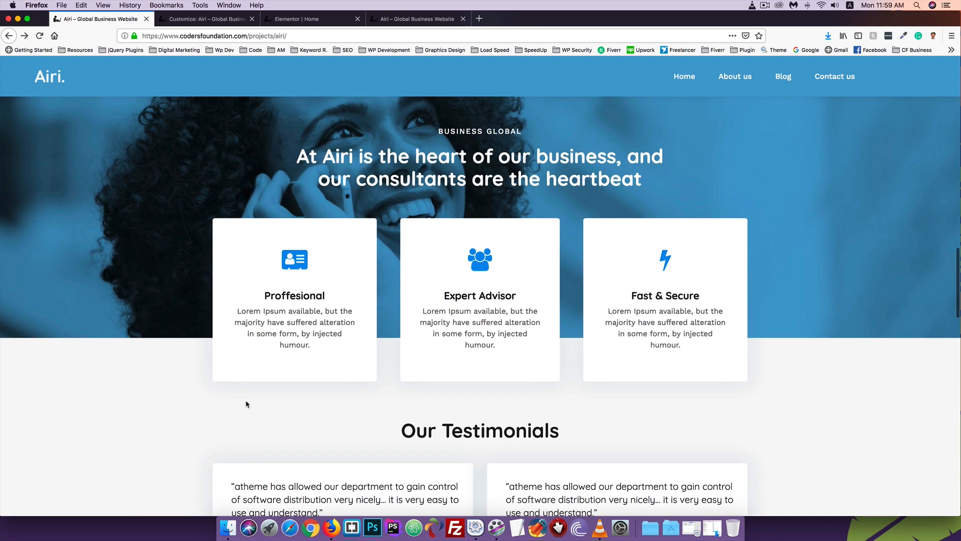
scroll(217, 295, down, 1)
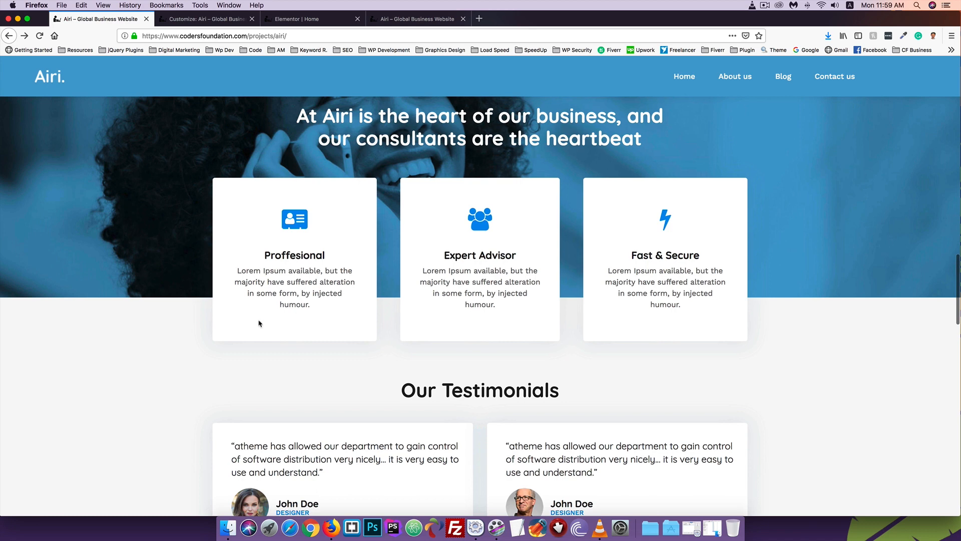
scroll(240, 358, up, 2)
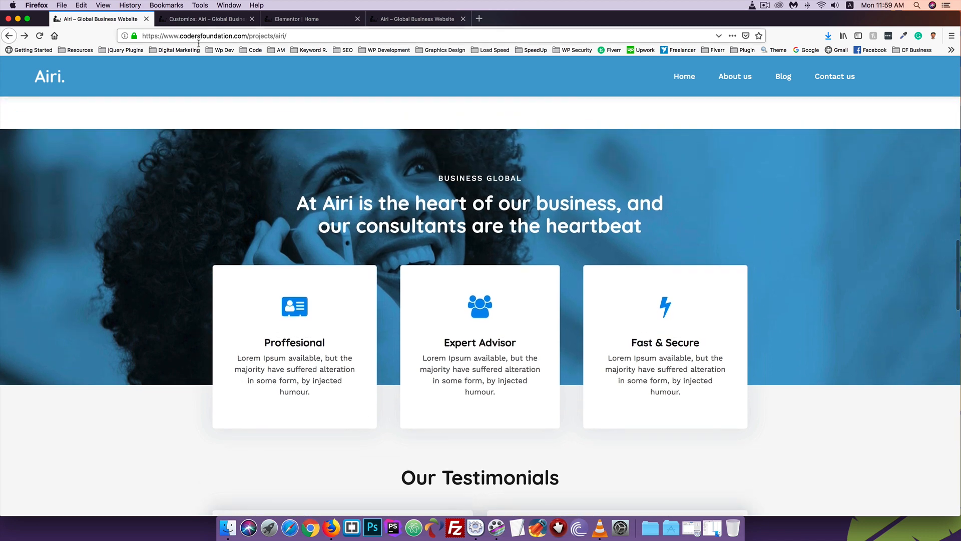
click(215, 19)
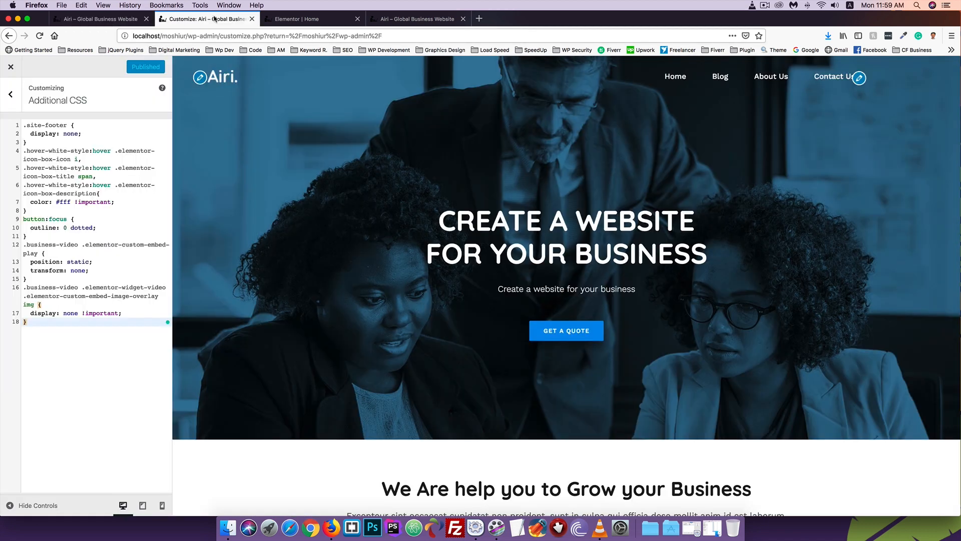
click(288, 19)
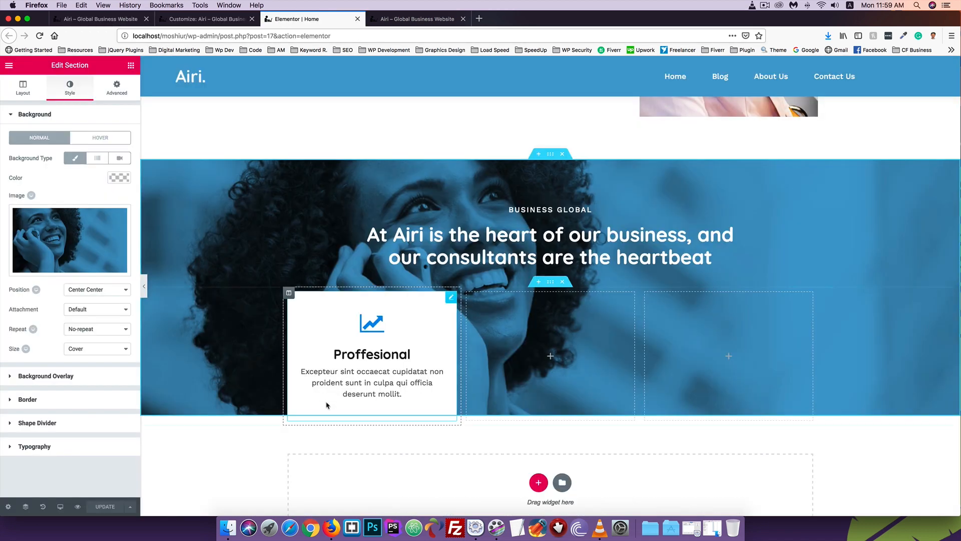
- Set the top padding of the Proffesional icon box to 65 px
click(451, 298)
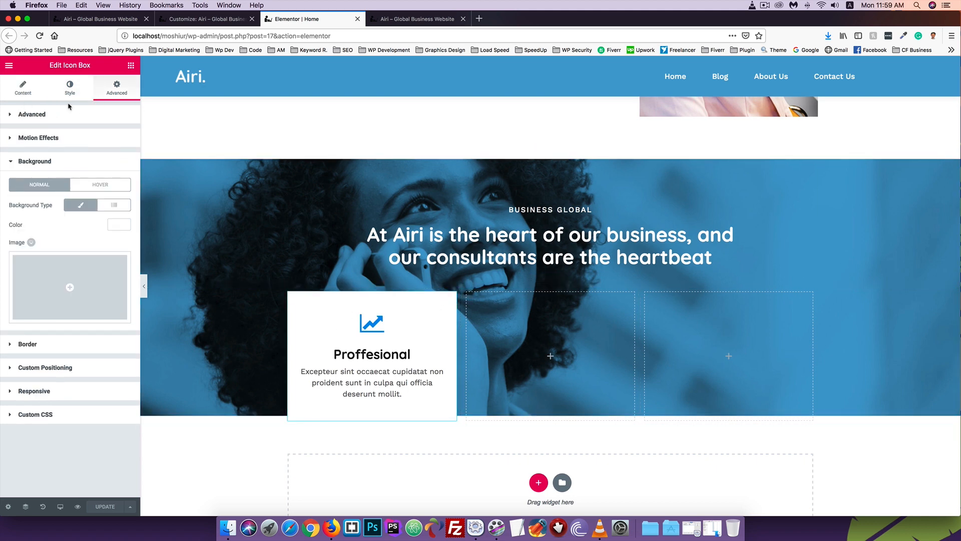
click(57, 114)
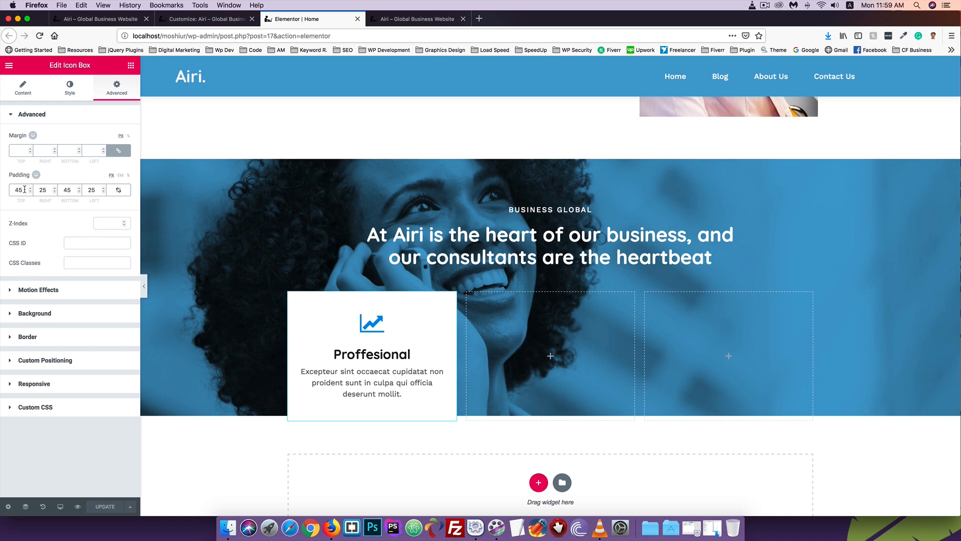
drag(25, 190, 1, 188)
text(65)
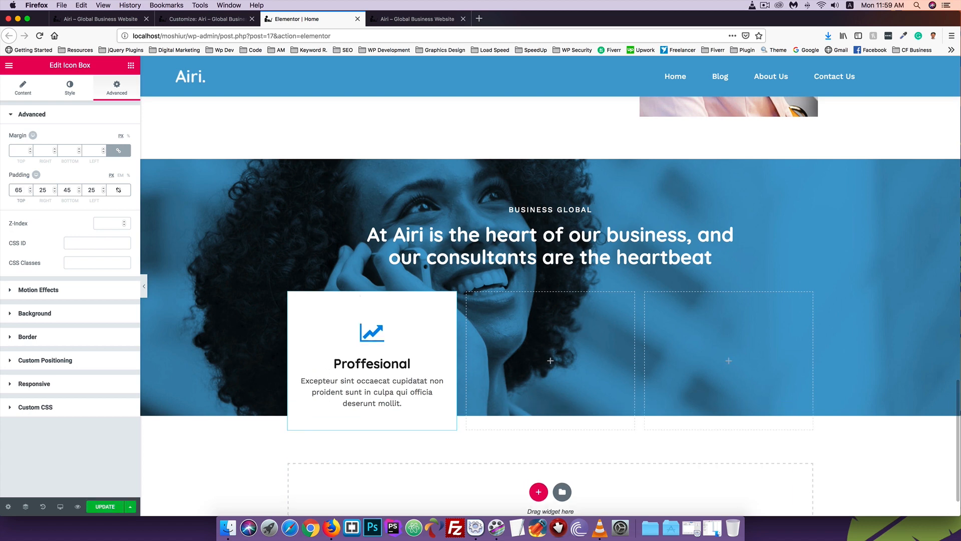
- Set the Proffesional icon box's bottom padding to 65 px and its right and left padding to 45 px
drag(73, 191, 41, 188)
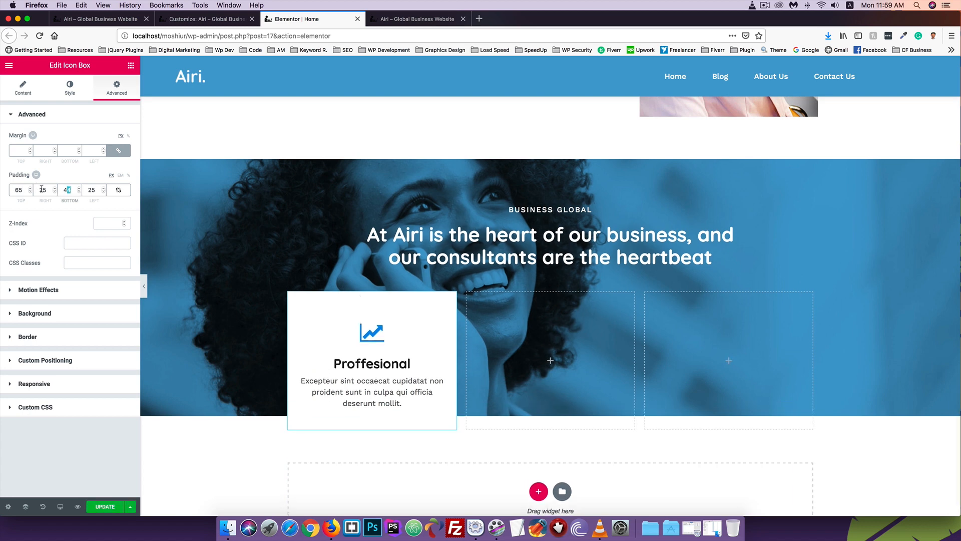
text(65)
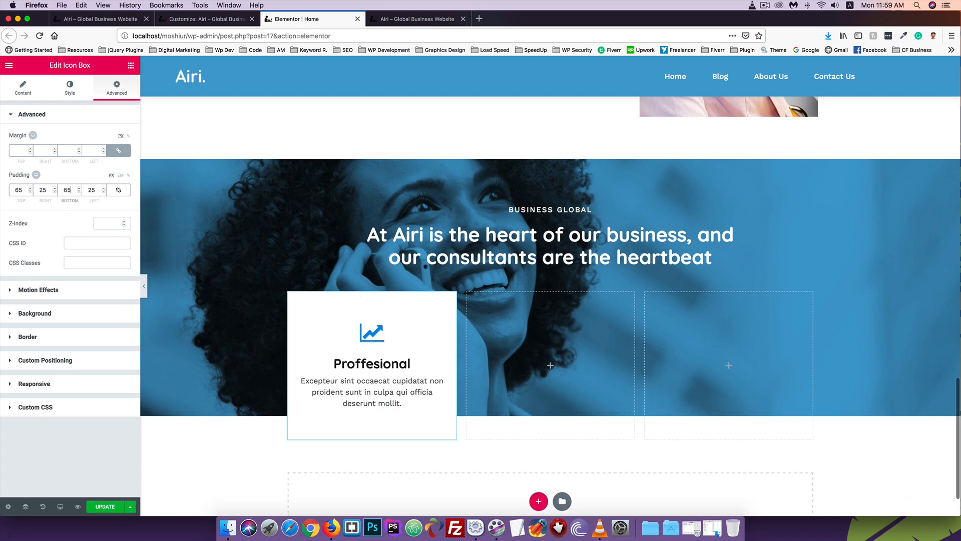
double_click(43, 190)
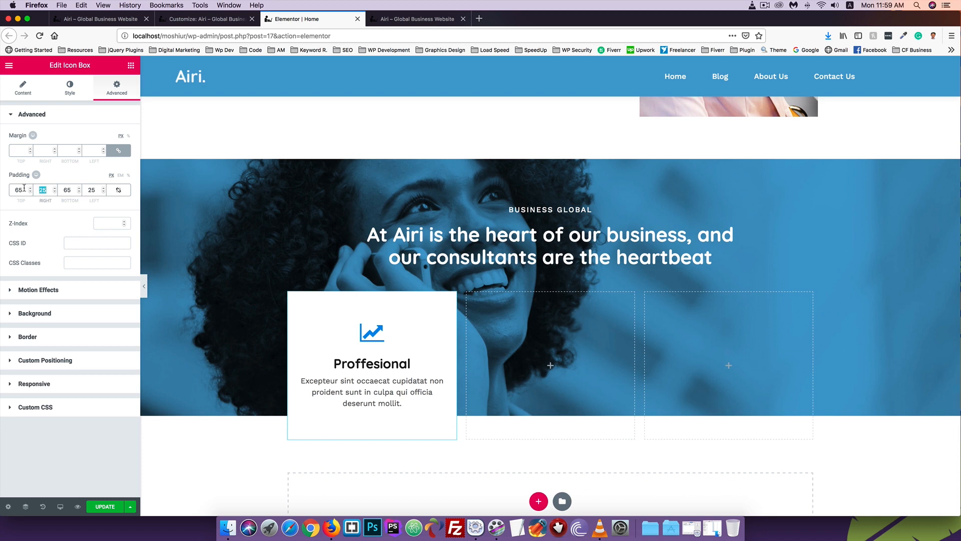
text(45)
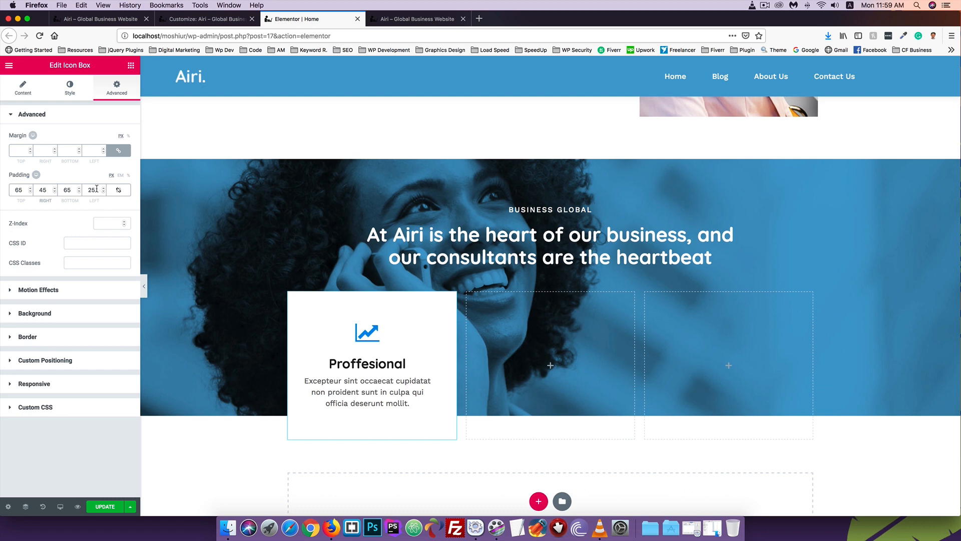
double_click(91, 190)
text(45)
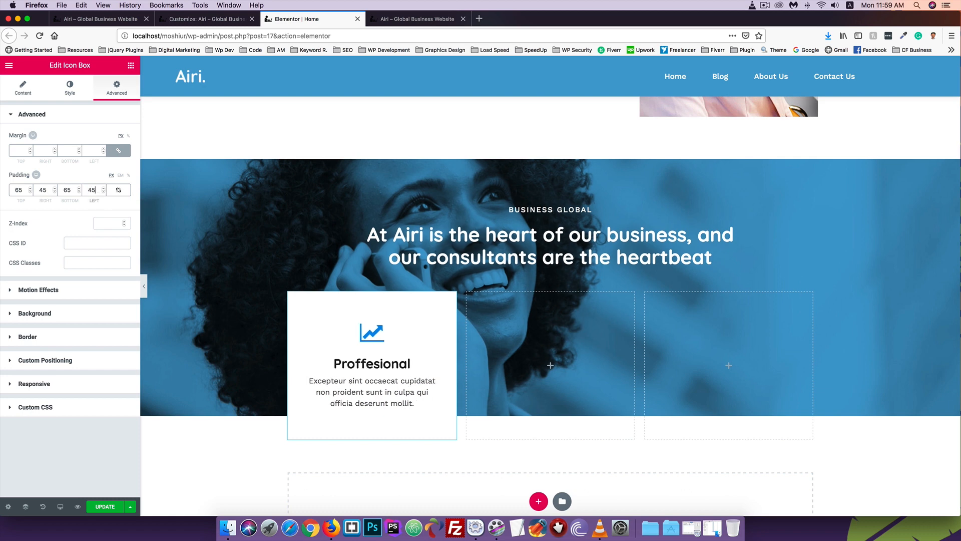
- Update the page and reload the live Airi home page to check the padded Proffesional card
click(106, 507)
click(395, 19)
click(40, 36)
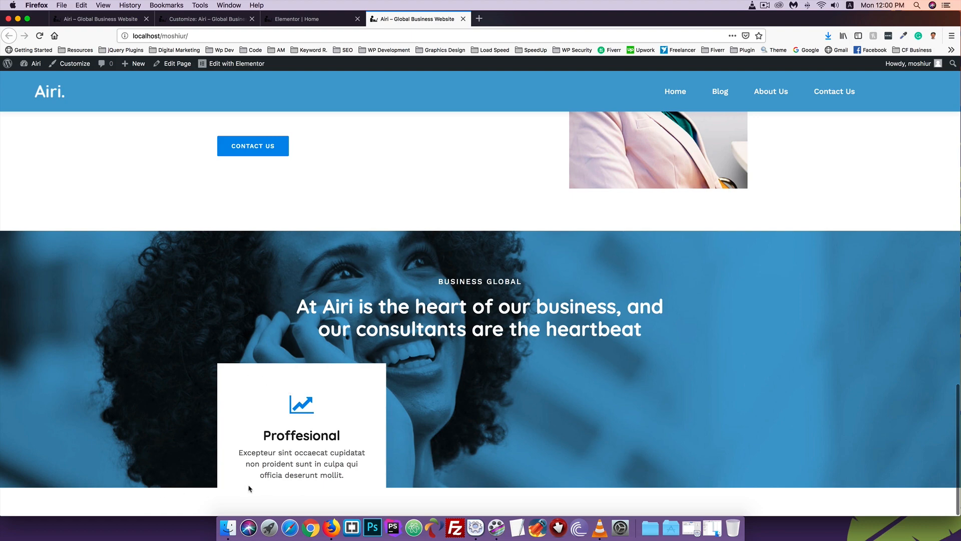
- Back in the Elementor editor, duplicate the Proffesional icon box so a copy fills each of the two empty columns beside it
click(289, 19)
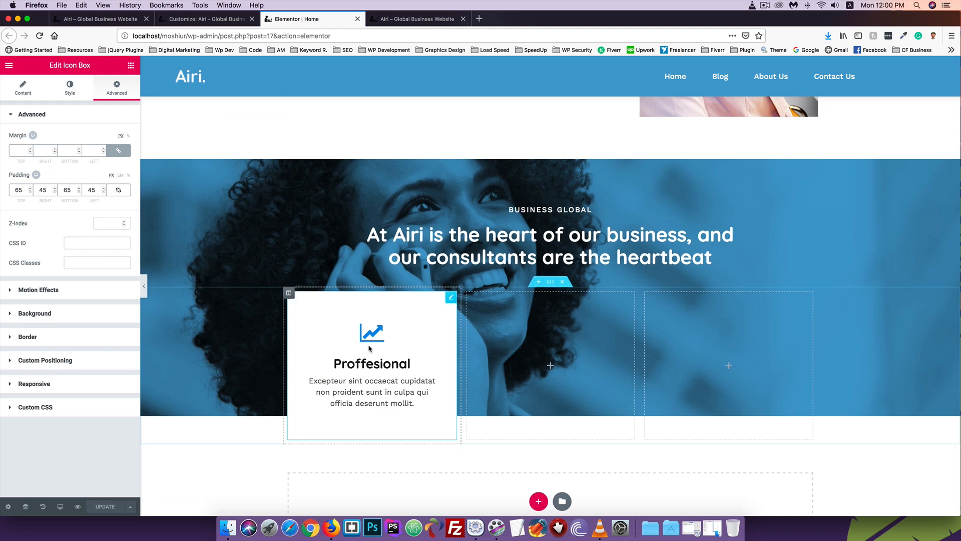
right_click(394, 323)
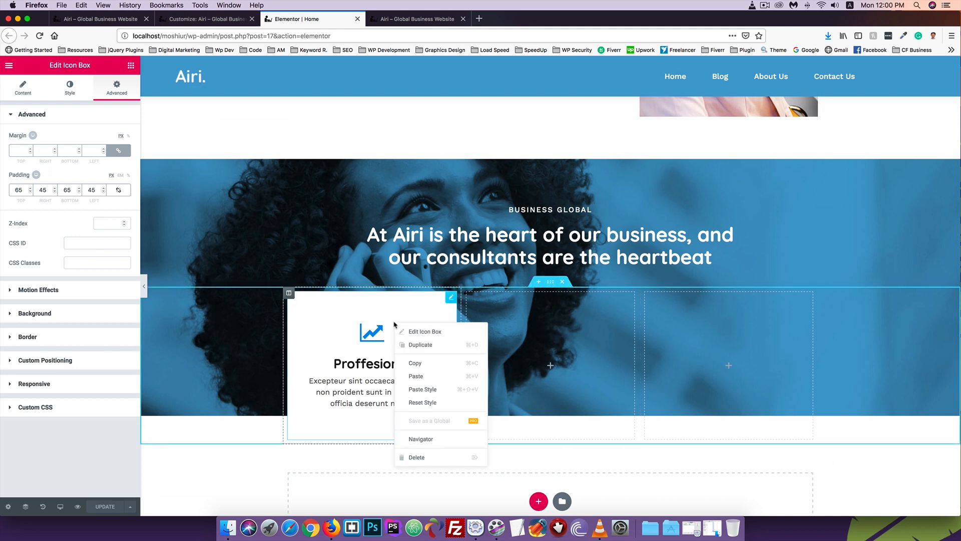
click(424, 345)
drag(372, 320, 701, 340)
right_click(550, 330)
click(591, 352)
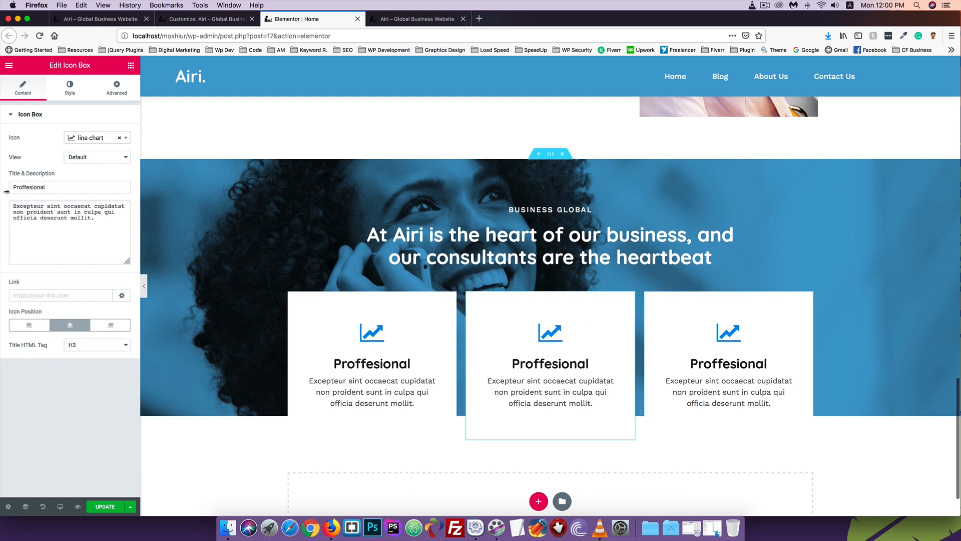
- Change the middle card's icon to lightbulb-o and the third card's icon to life-saver
click(83, 139)
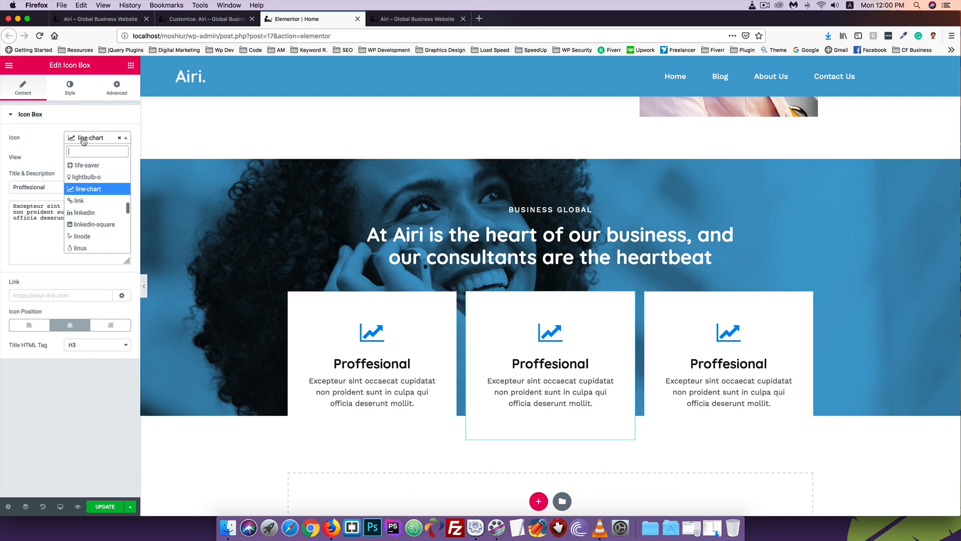
click(86, 177)
click(704, 337)
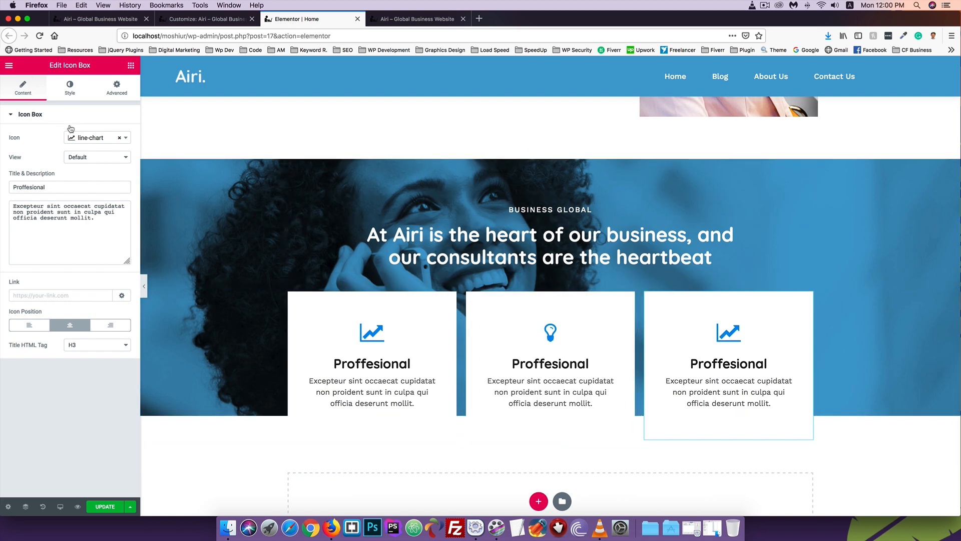
click(94, 138)
click(86, 167)
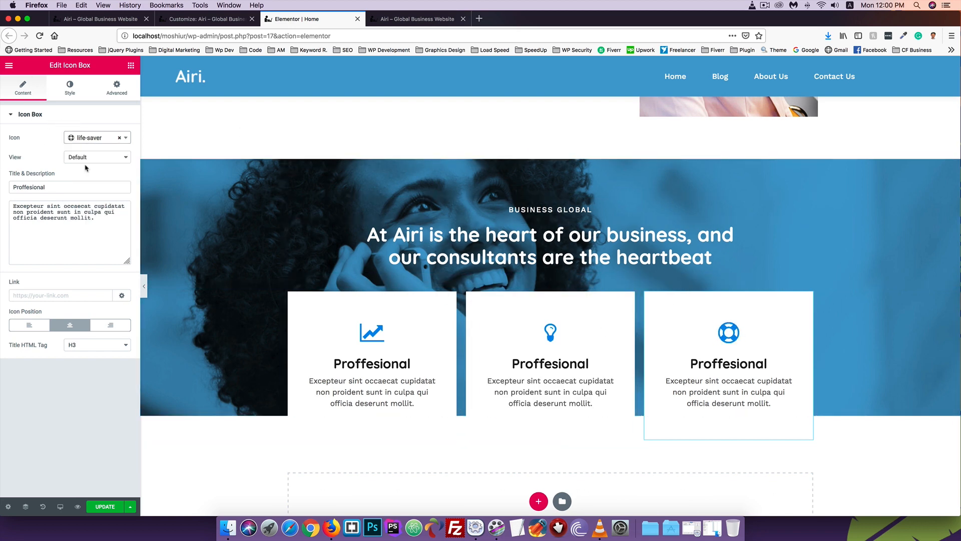
- Update the page and reload the live Airi home page to check all three cards on the Business Global banner
click(105, 507)
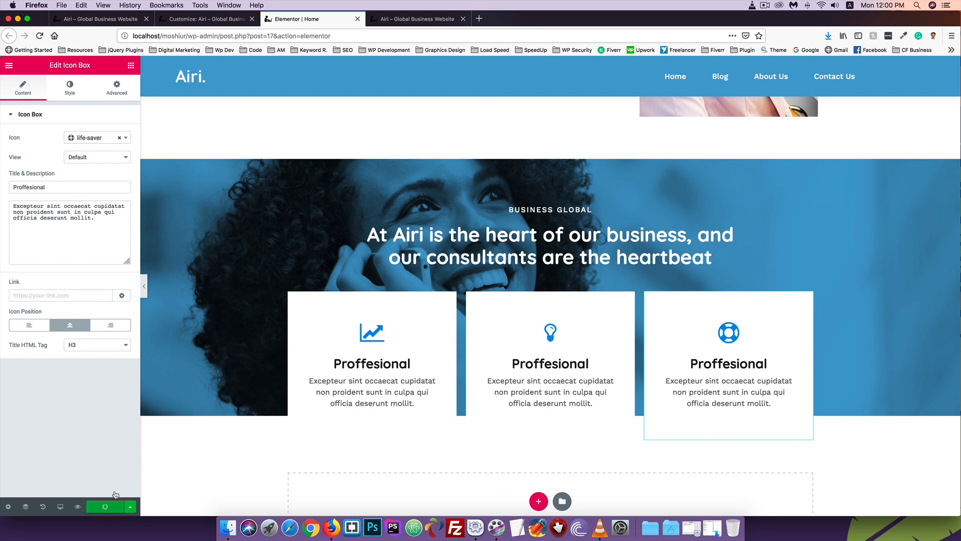
click(395, 18)
click(40, 35)
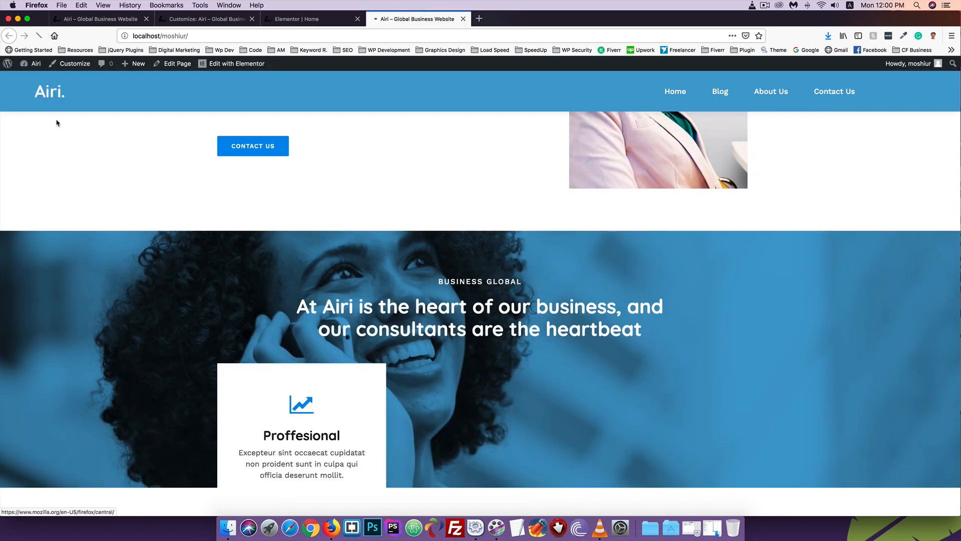